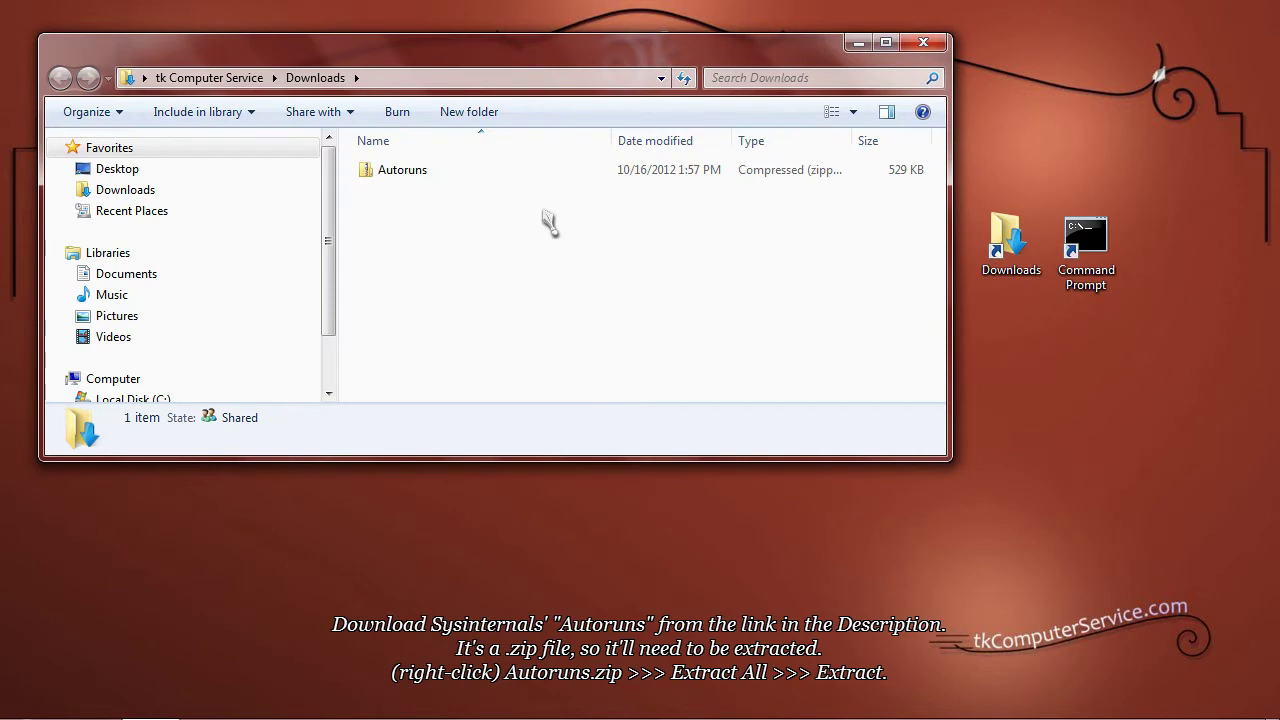
Step: Extract the Autoruns zip archive into an Autoruns folder inside Downloads
{"action": "left_click", "coordinate": [461, 176]}
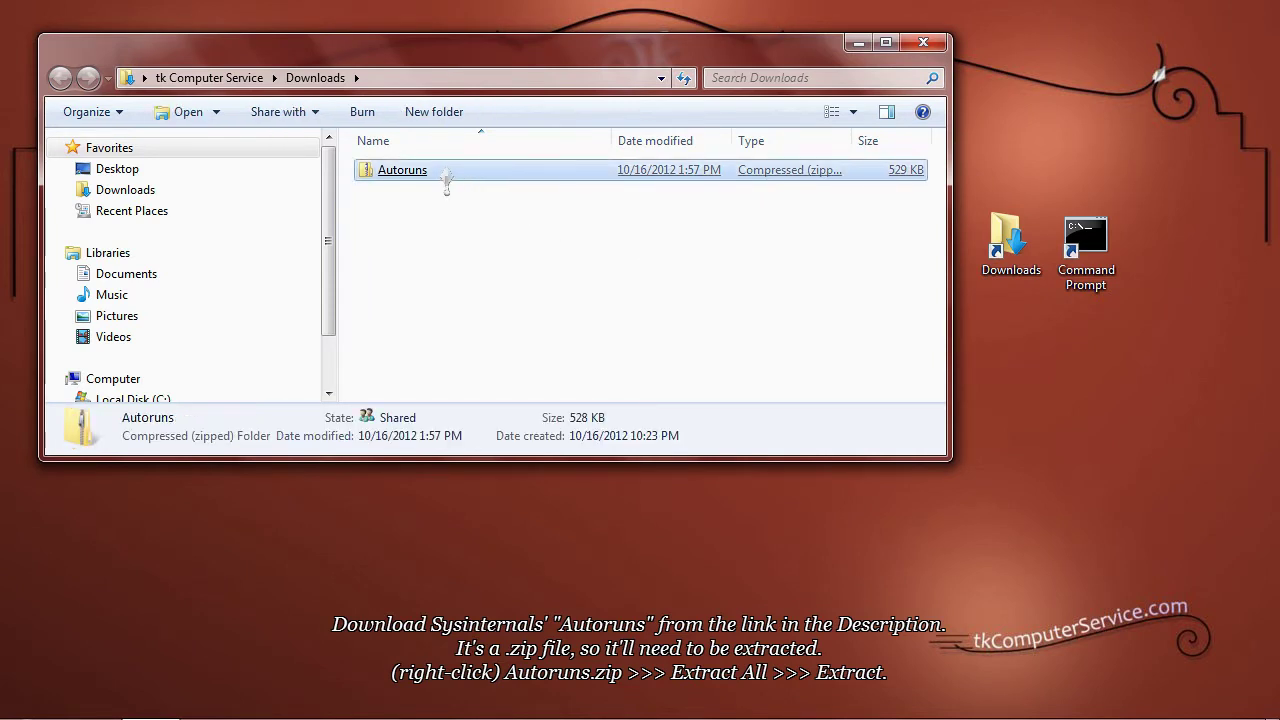
{"action": "right_click", "coordinate": [491, 177]}
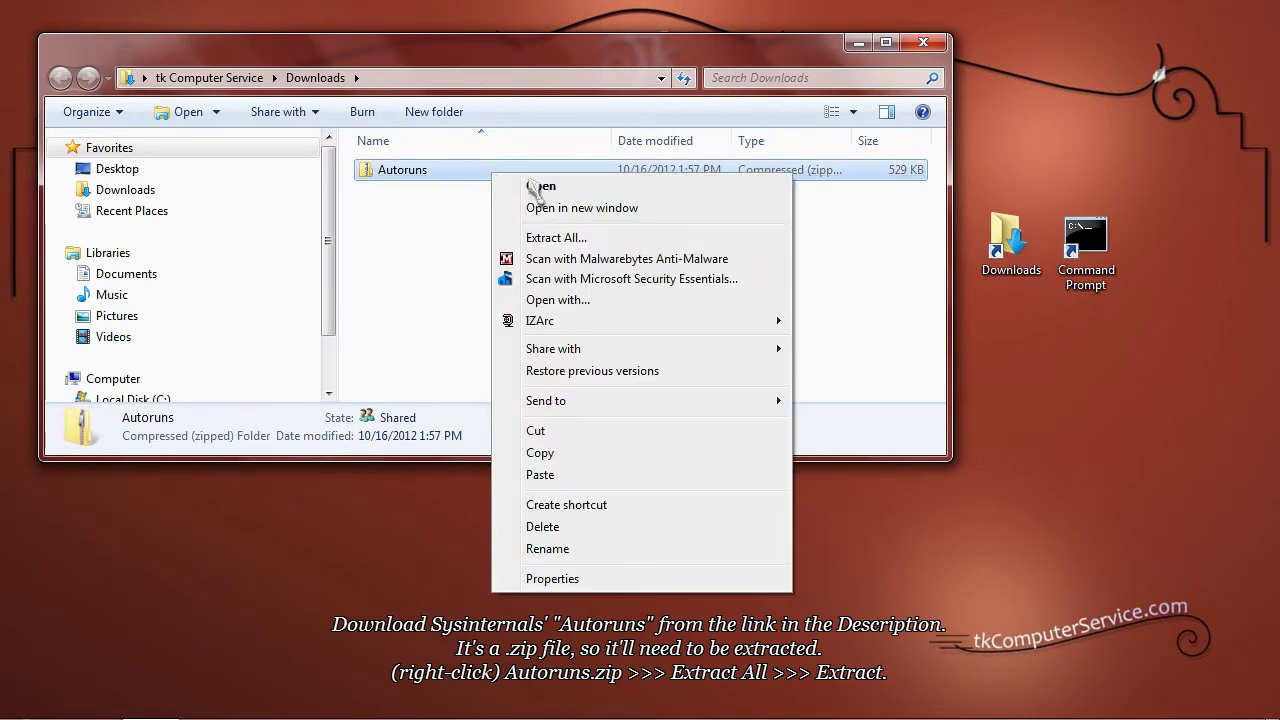
{"action": "left_click", "coordinate": [617, 242]}
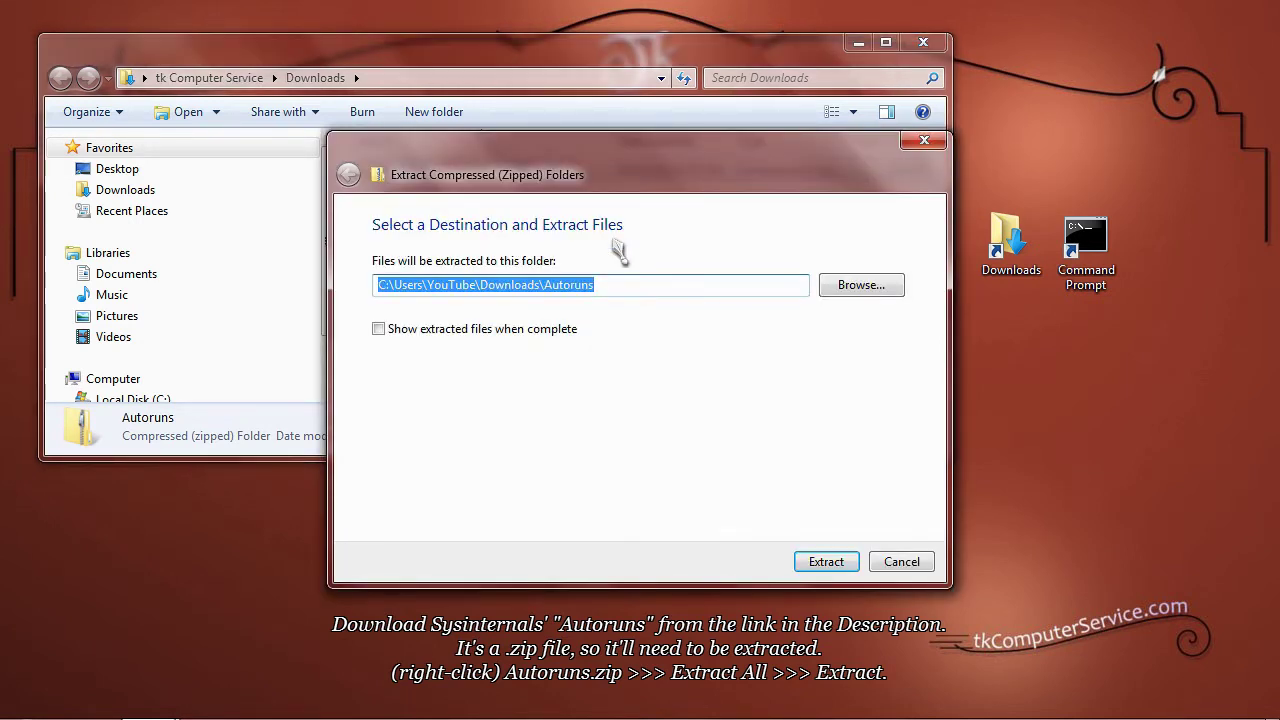
{"action": "left_click", "coordinate": [853, 565]}
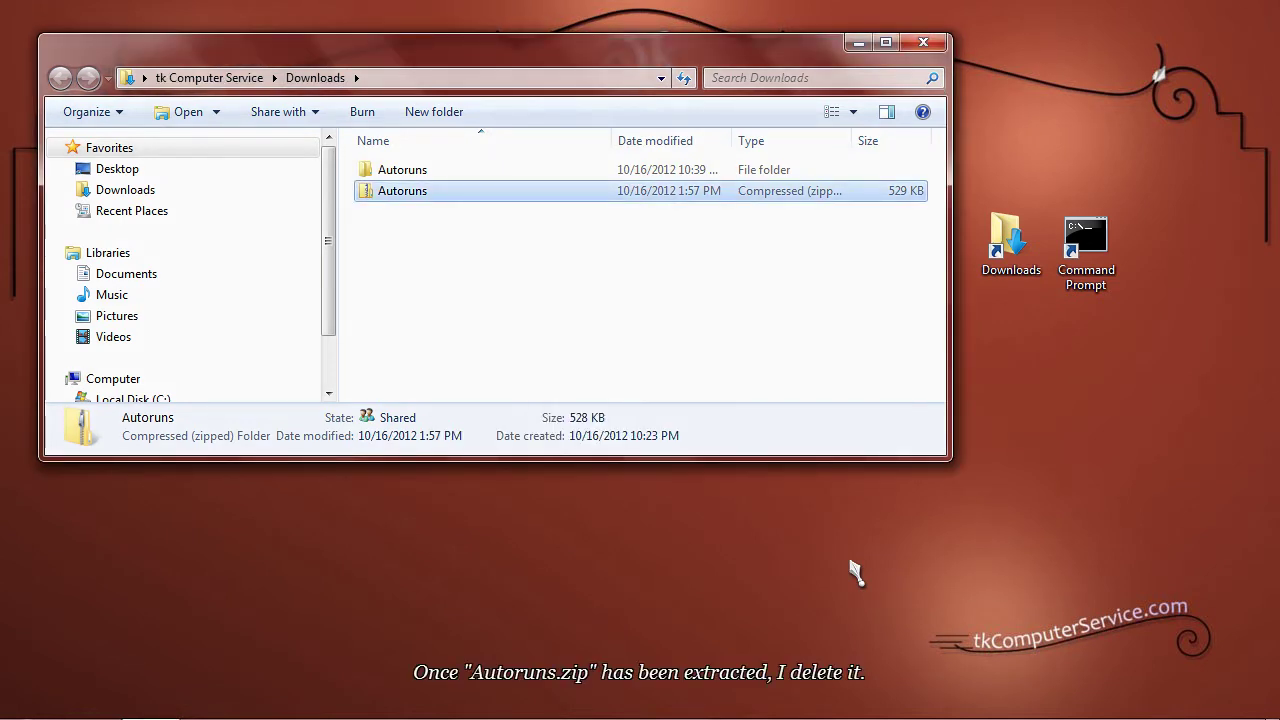
Step: Delete the Autoruns zip archive from the Downloads folder, moving it to the Recycle Bin
{"action": "right_click", "coordinate": [575, 205]}
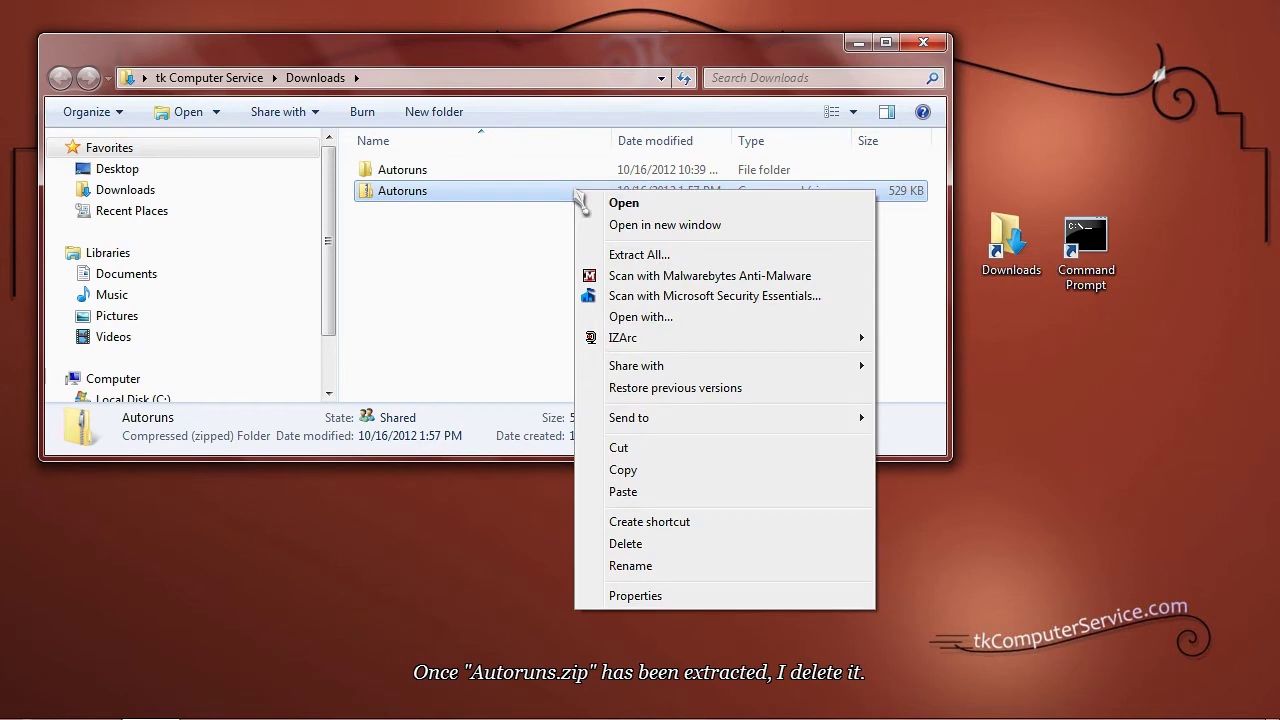
{"action": "left_click", "coordinate": [641, 552]}
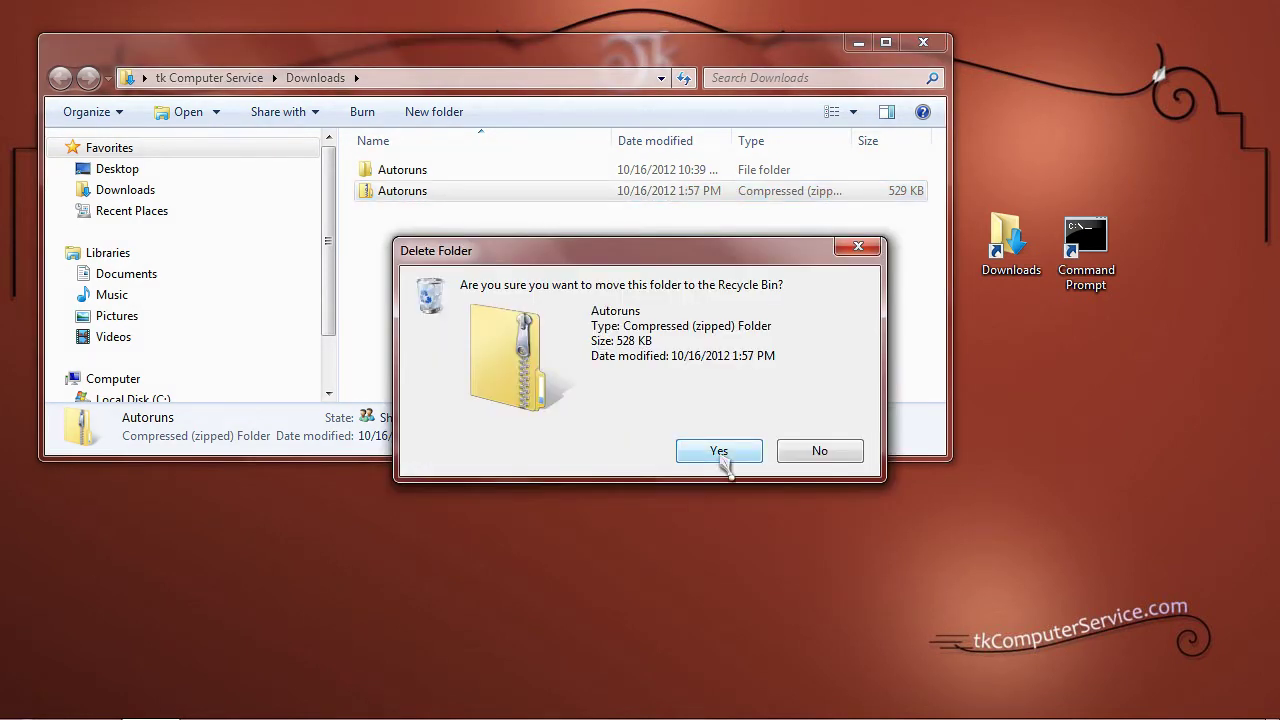
{"action": "left_click", "coordinate": [719, 451]}
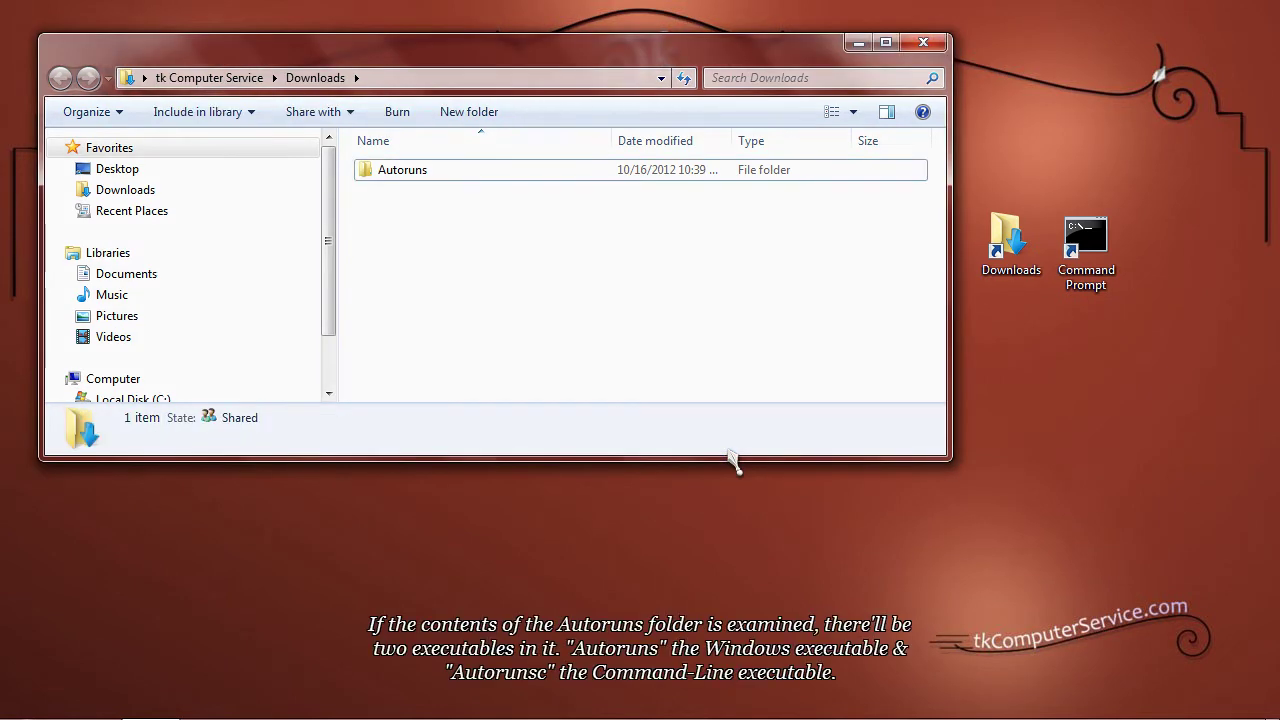
Step: Look through the files in the extracted Autoruns folder and return to Downloads
{"action": "left_click", "coordinate": [492, 174]}
{"action": "double_click", "coordinate": [492, 176]}
{"action": "left_click", "coordinate": [497, 176]}
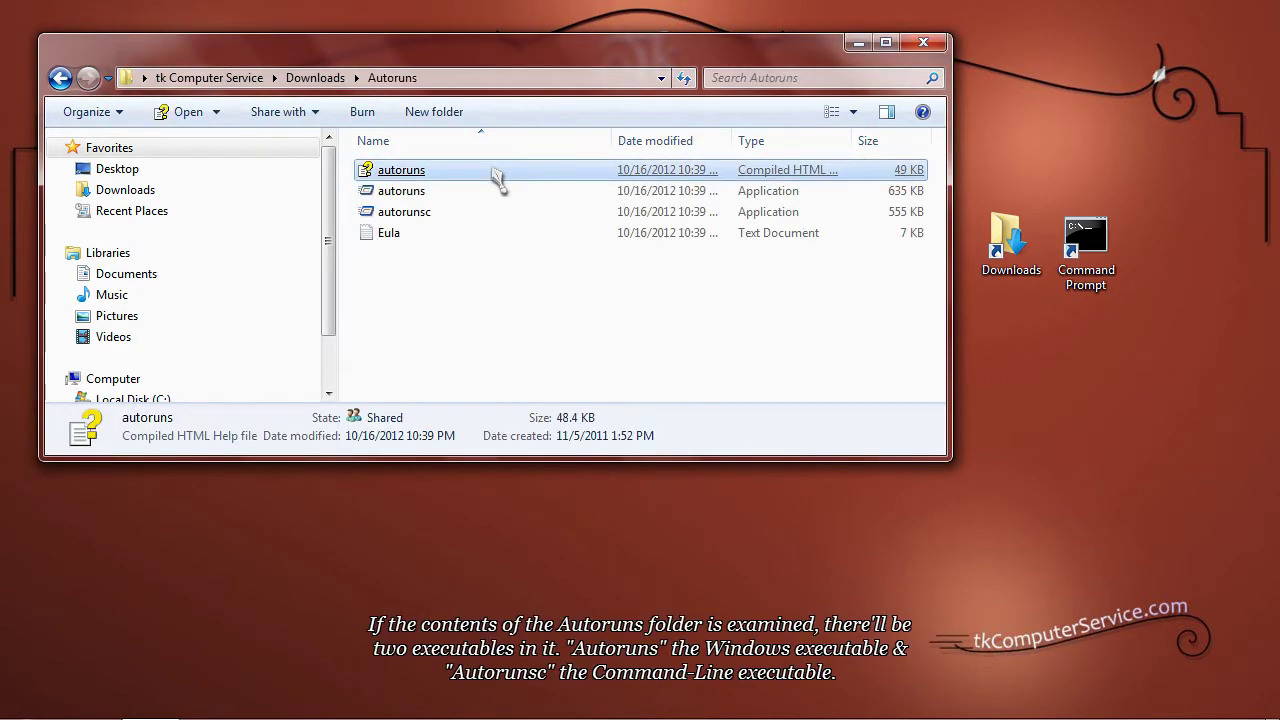
{"action": "left_click", "coordinate": [470, 236]}
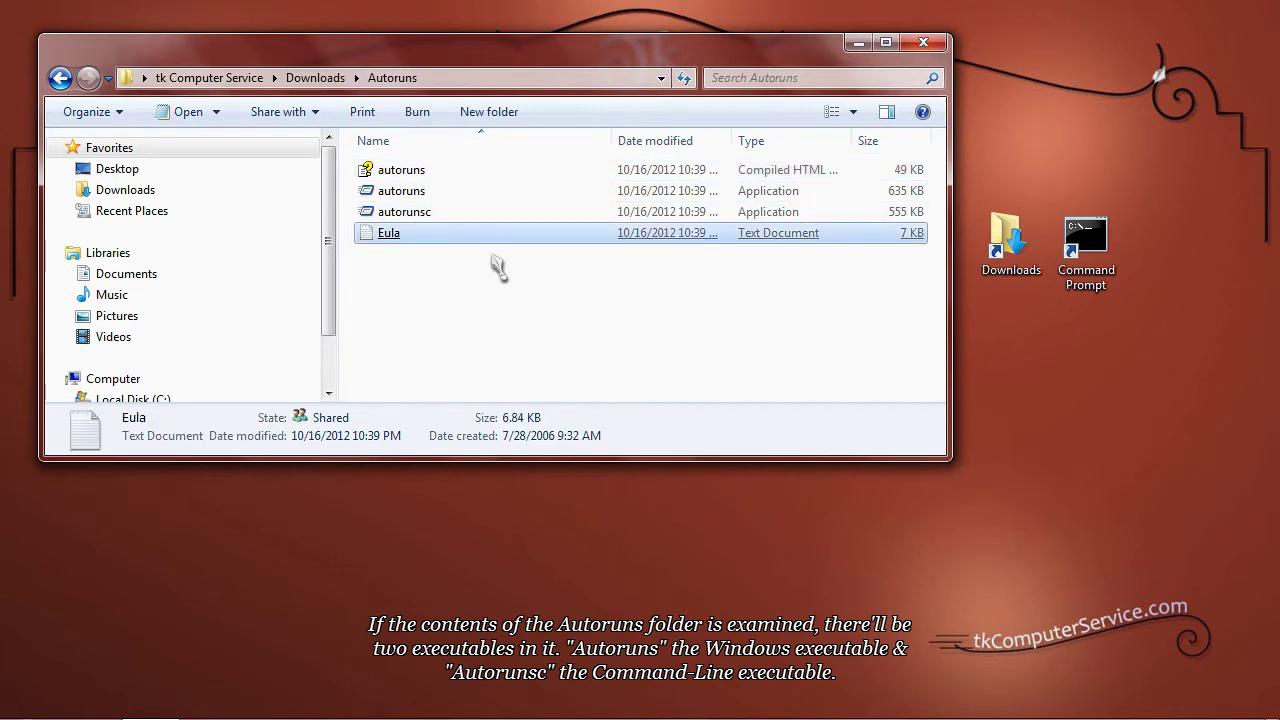
{"action": "key", "text": "alt+Left"}
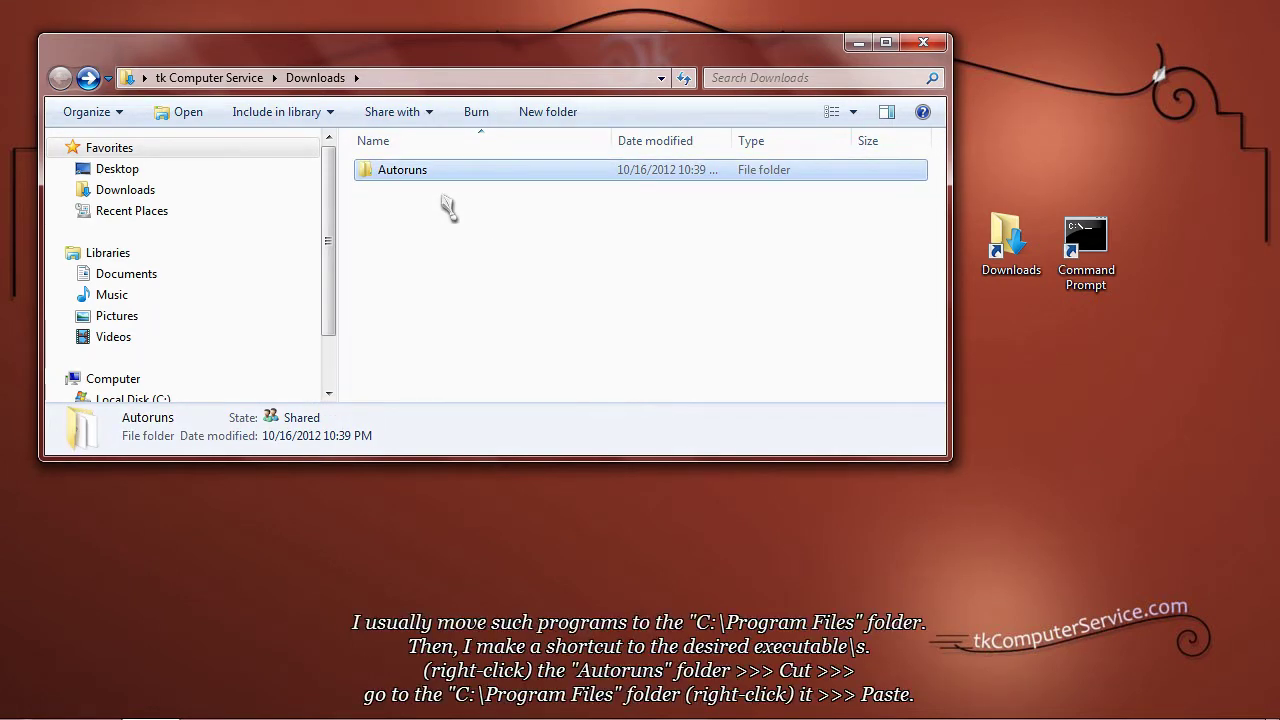
Step: Move the Autoruns folder from Downloads to C:\Program Files, granting administrator permission for the move
{"action": "right_click", "coordinate": [505, 175]}
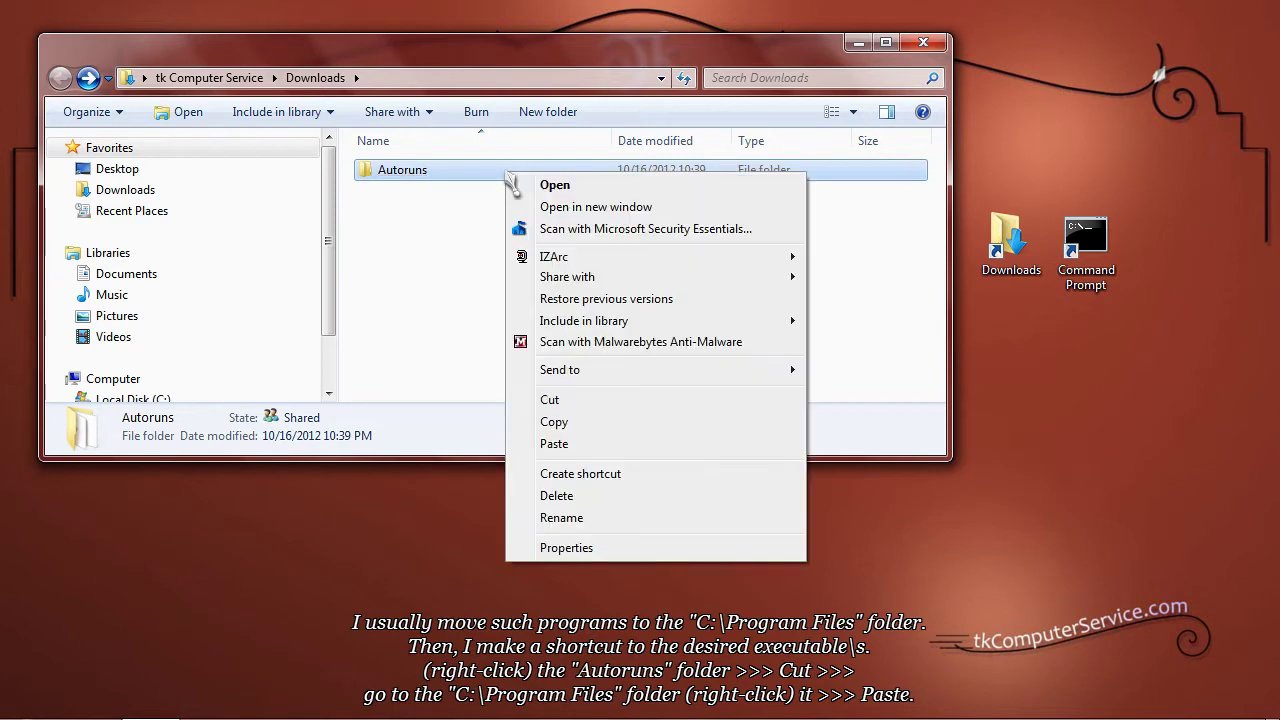
{"action": "left_click", "coordinate": [600, 402]}
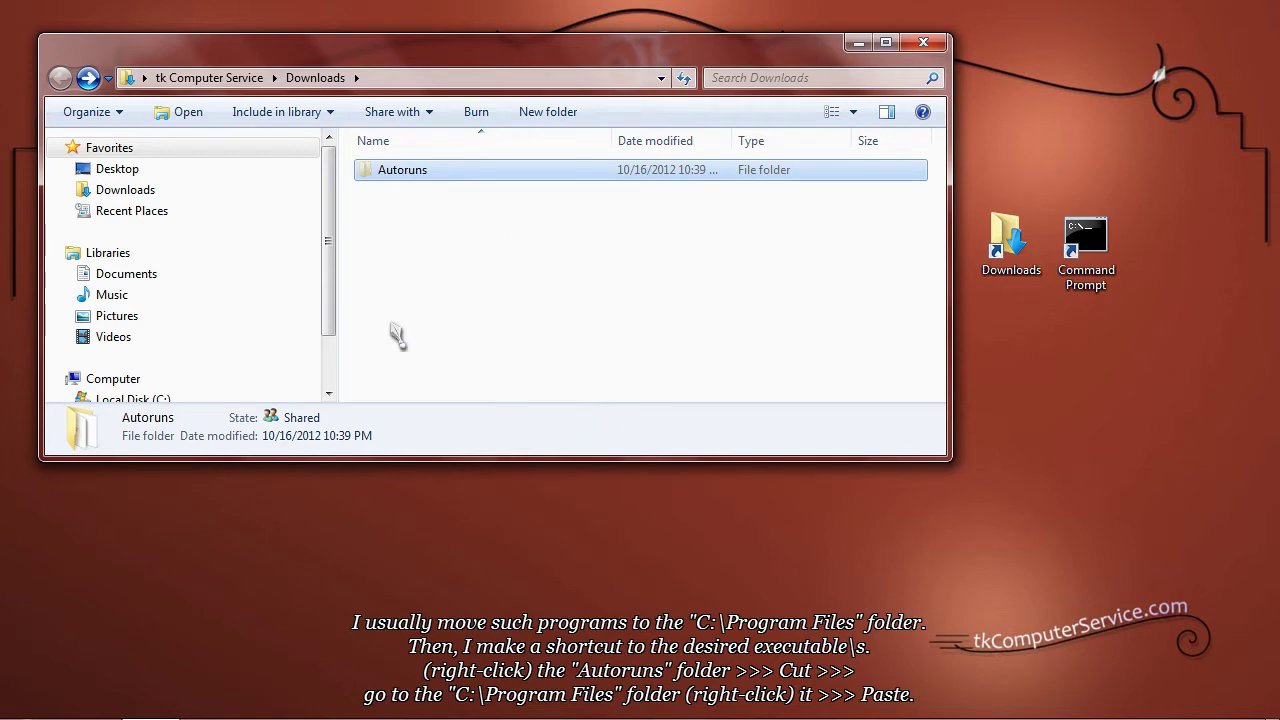
{"action": "left_click_drag", "start_coordinate": [337, 177], "coordinate": [335, 222]}
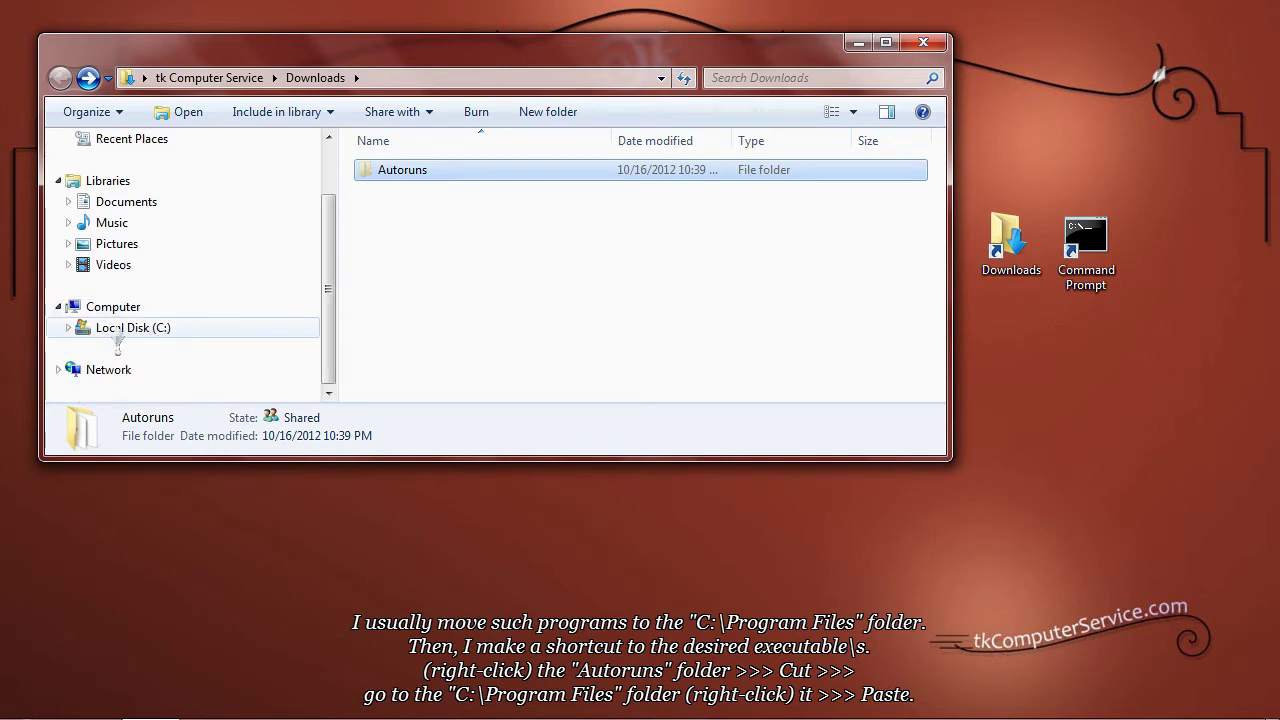
{"action": "left_click", "coordinate": [68, 328]}
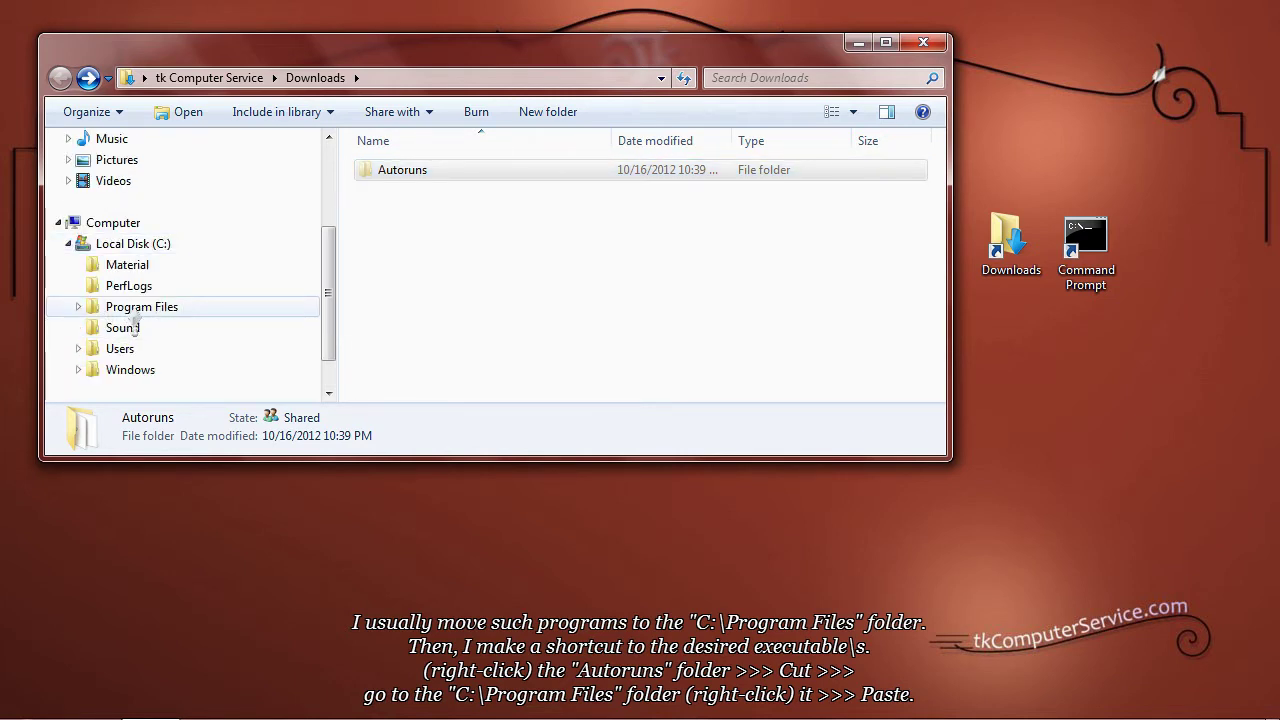
{"action": "right_click", "coordinate": [184, 308]}
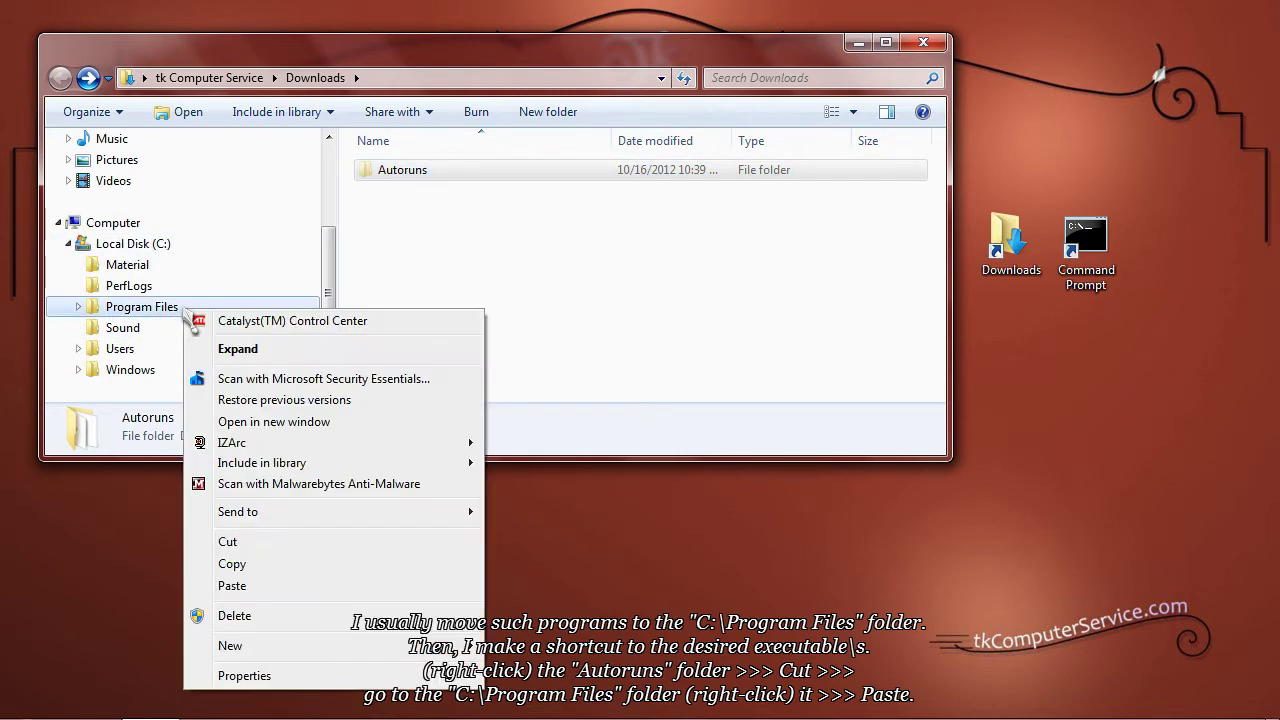
{"action": "left_click", "coordinate": [300, 588]}
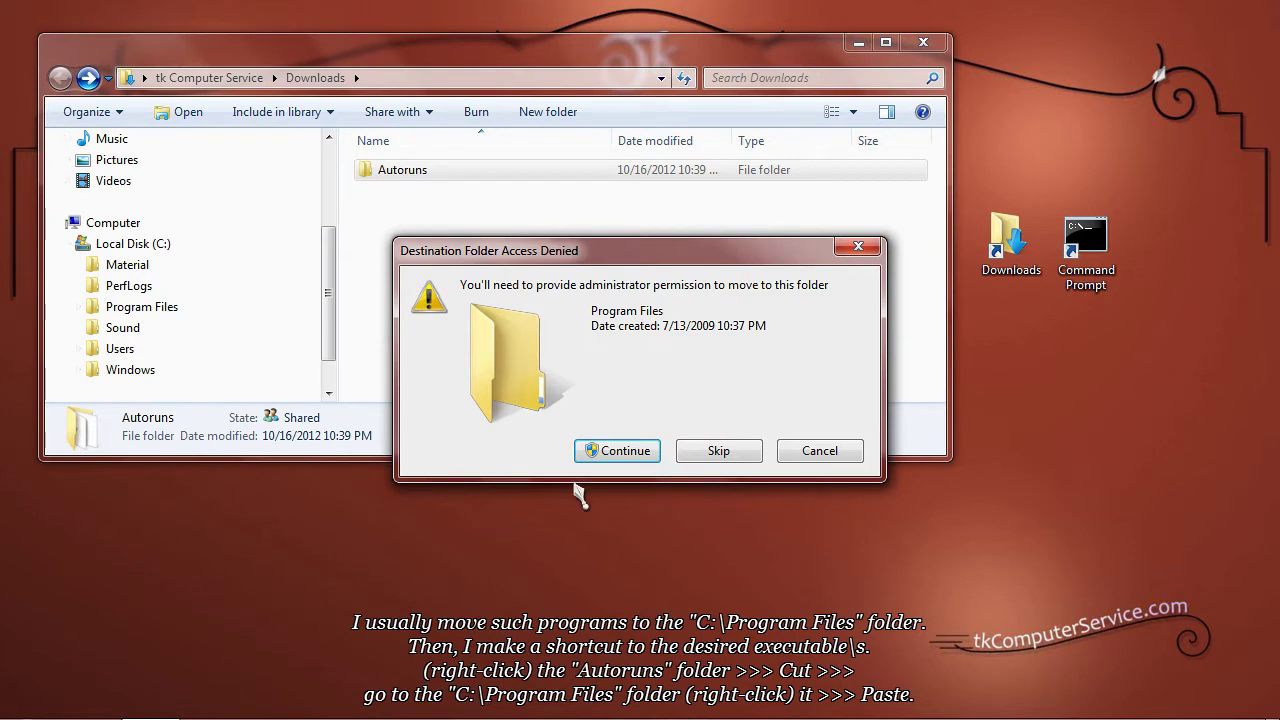
{"action": "left_click", "coordinate": [648, 458]}
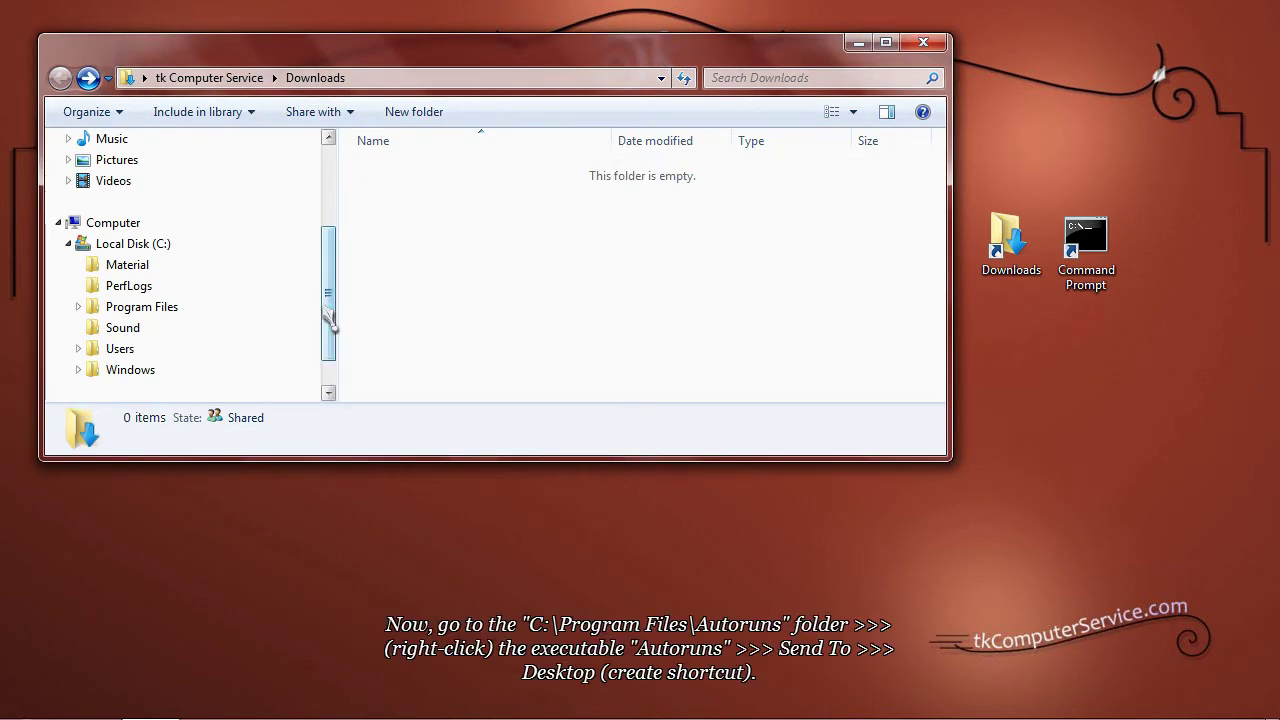
Step: Create a desktop shortcut to the autoruns application in C:\Program Files\Autoruns and close the folder window
{"action": "left_click_drag", "start_coordinate": [330, 302], "coordinate": [333, 326]}
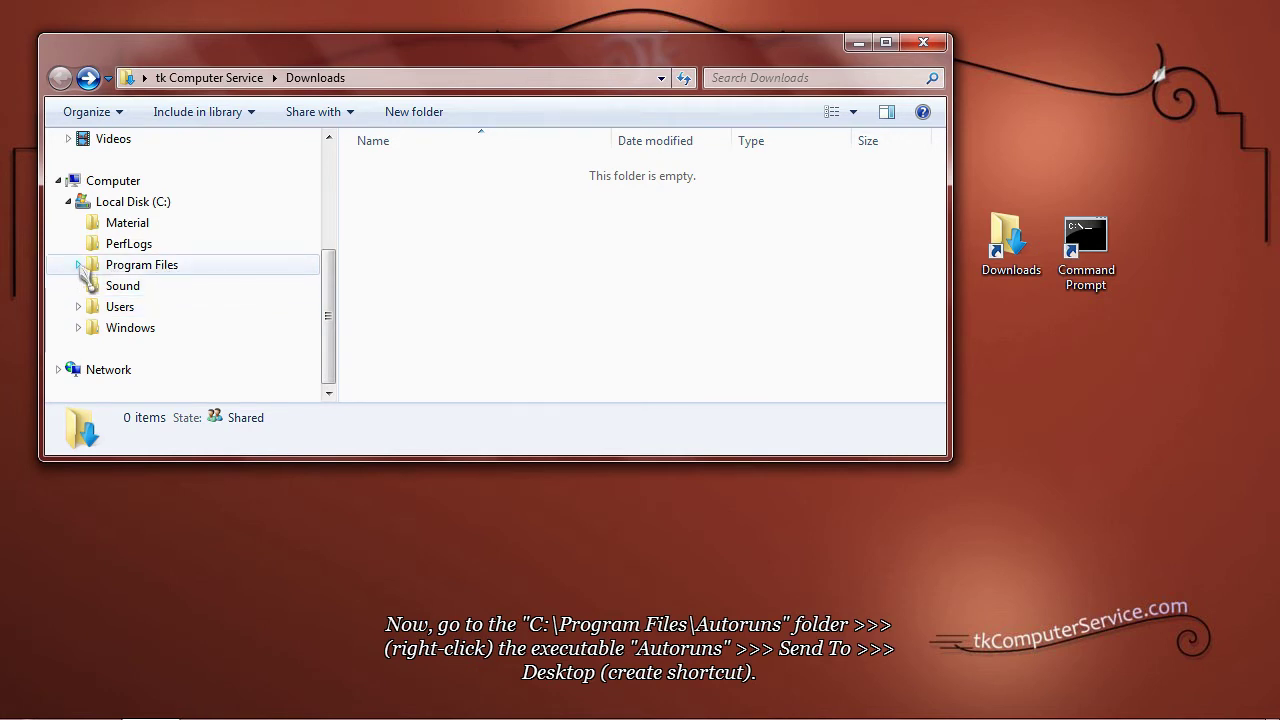
{"action": "left_click", "coordinate": [78, 265]}
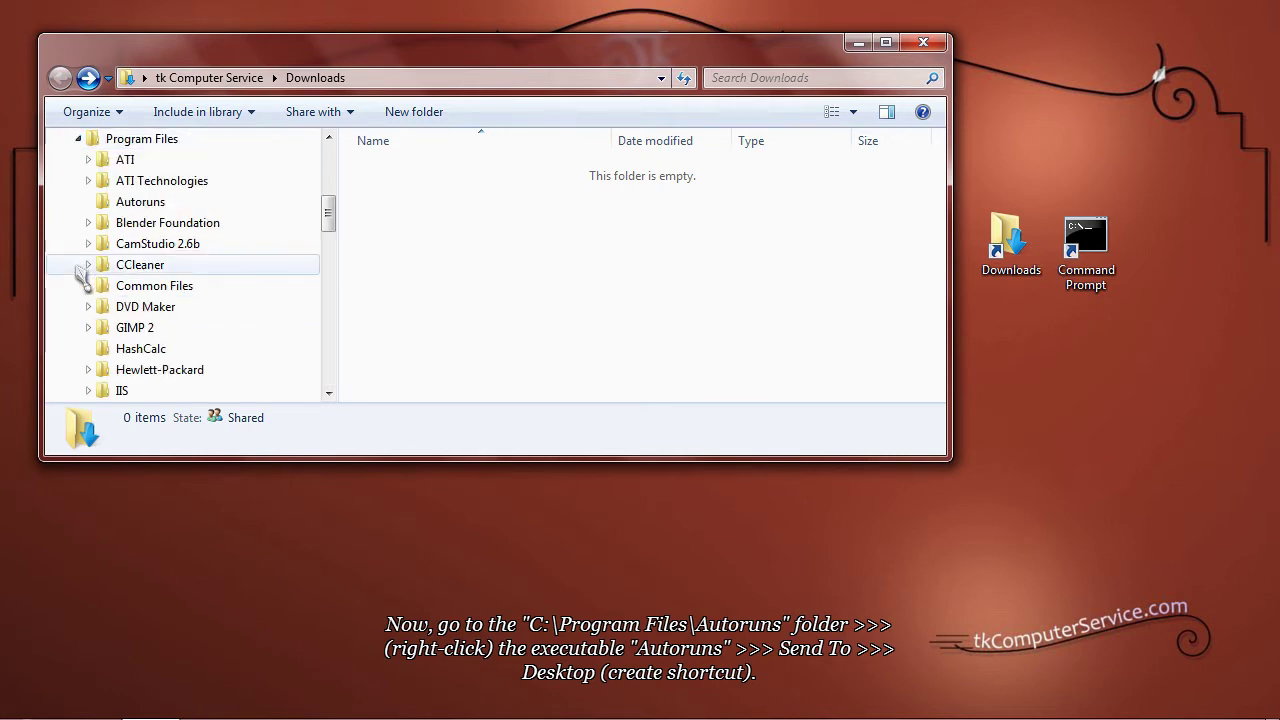
{"action": "left_click", "coordinate": [140, 202]}
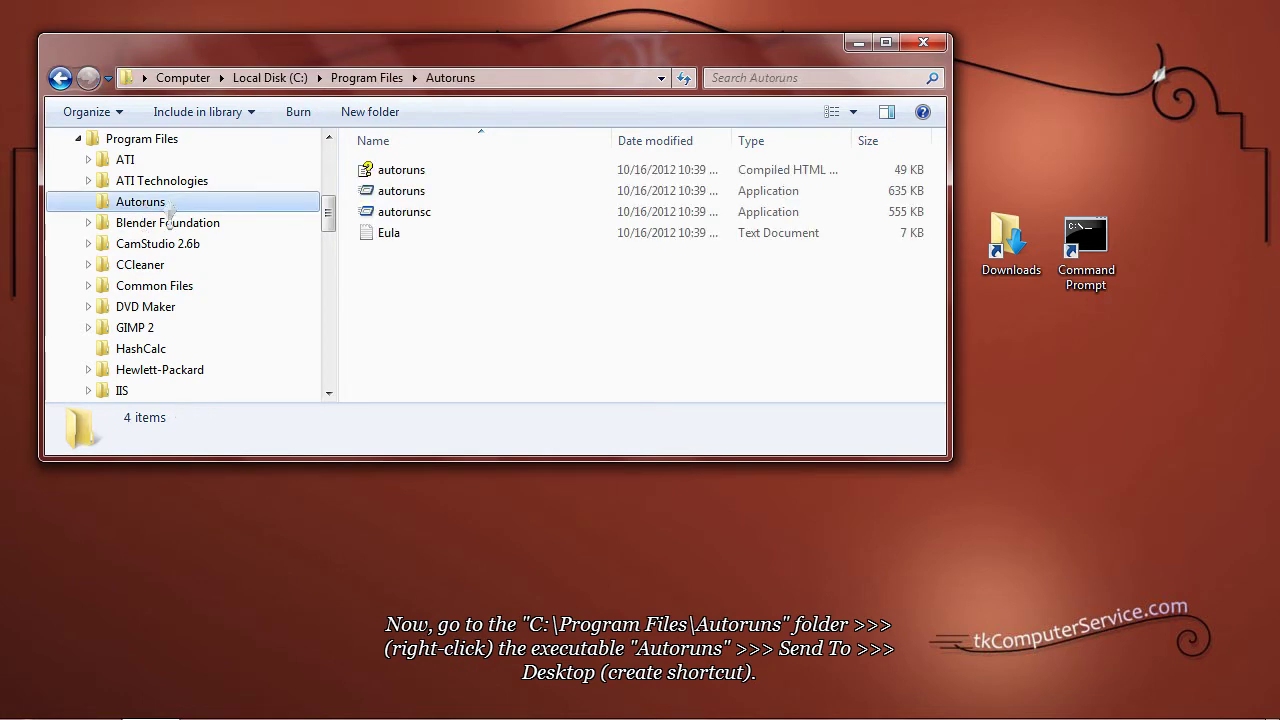
{"action": "left_click", "coordinate": [483, 200]}
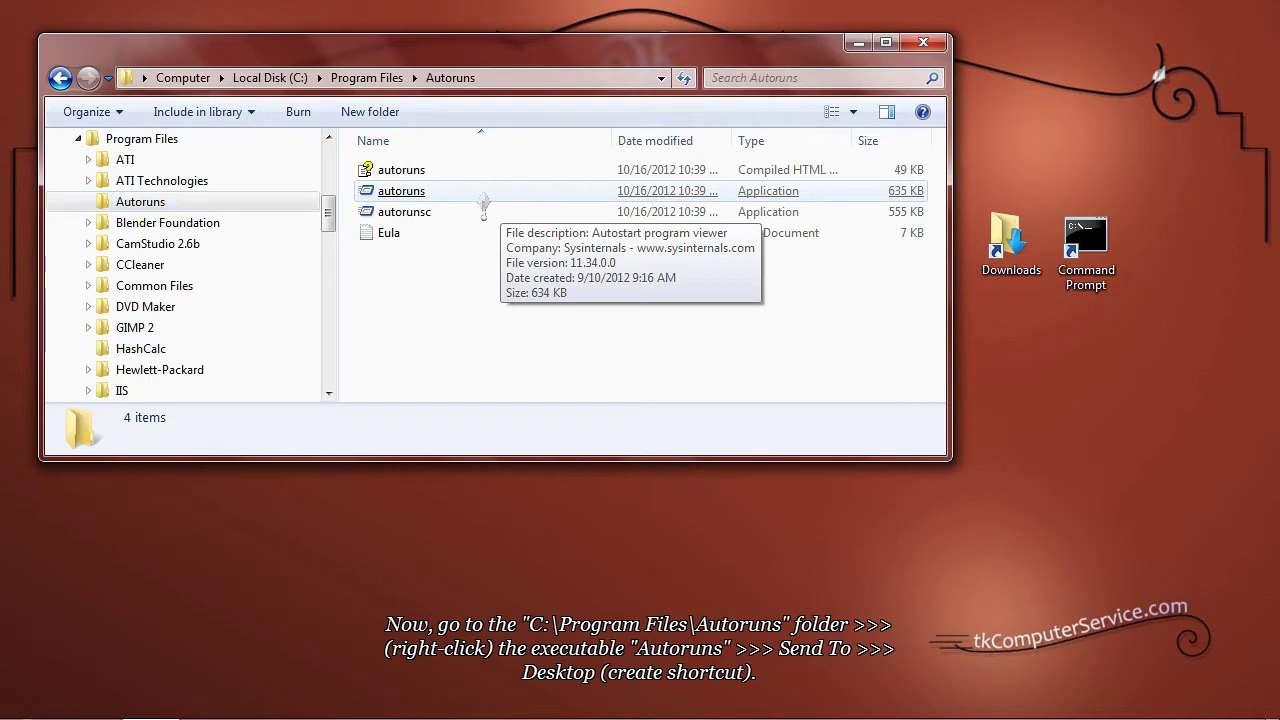
{"action": "right_click", "coordinate": [485, 195]}
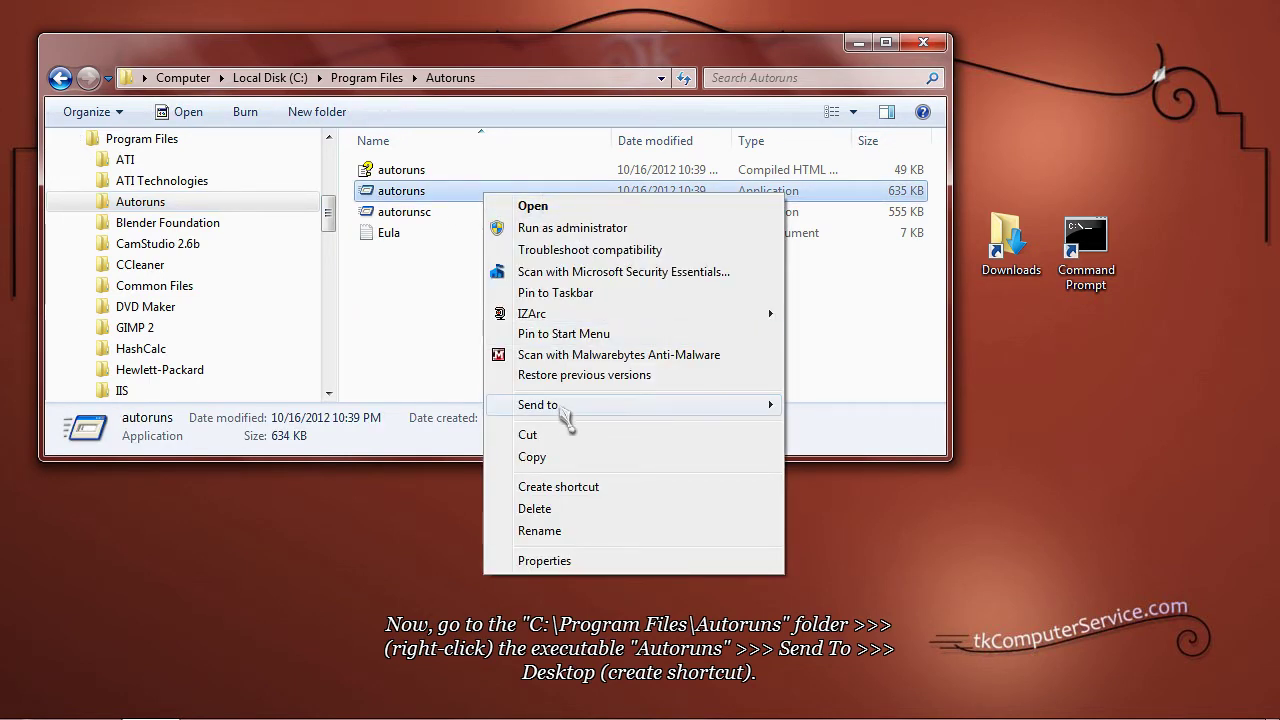
{"action": "mouse_move", "coordinate": [590, 410]}
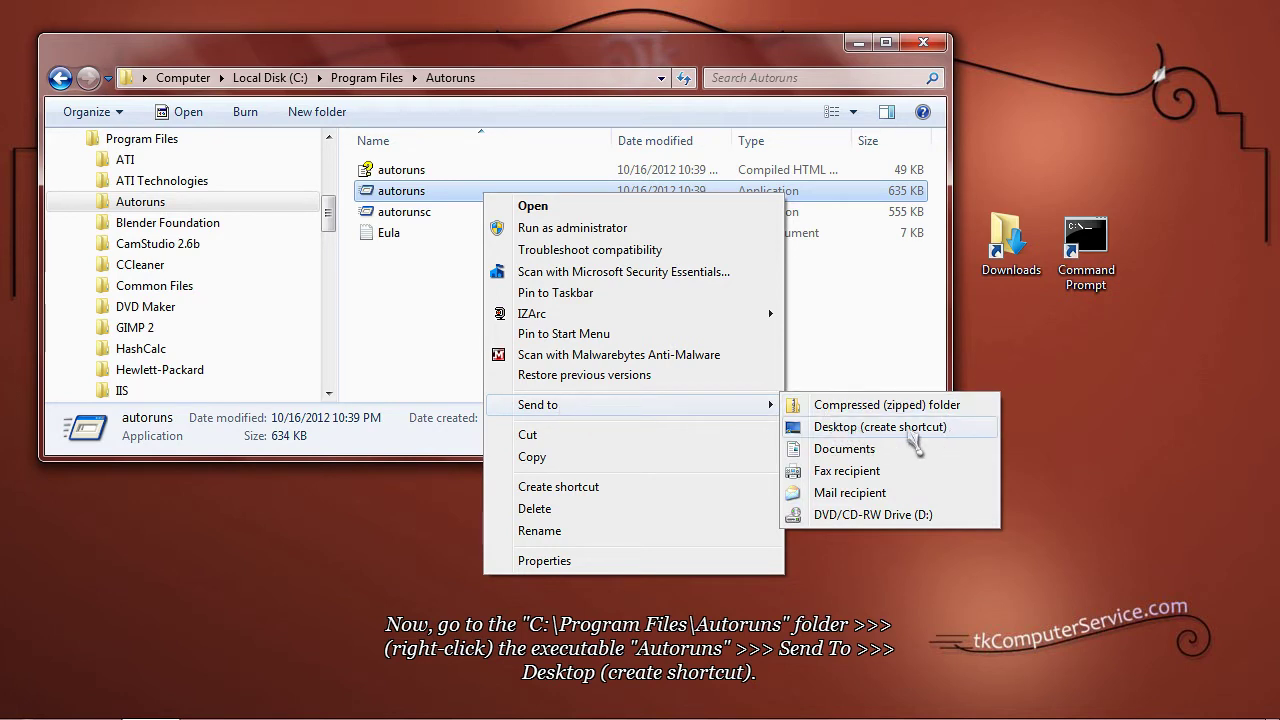
{"action": "left_click", "coordinate": [922, 444]}
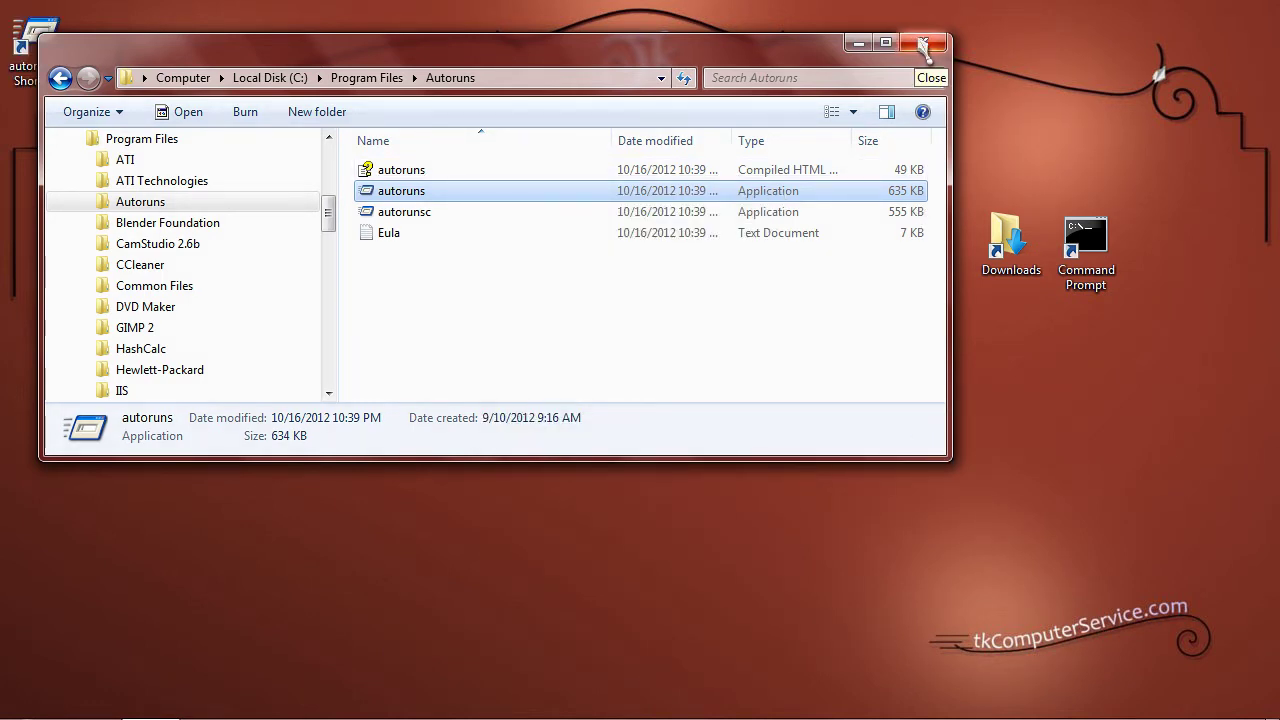
{"action": "left_click", "coordinate": [924, 45]}
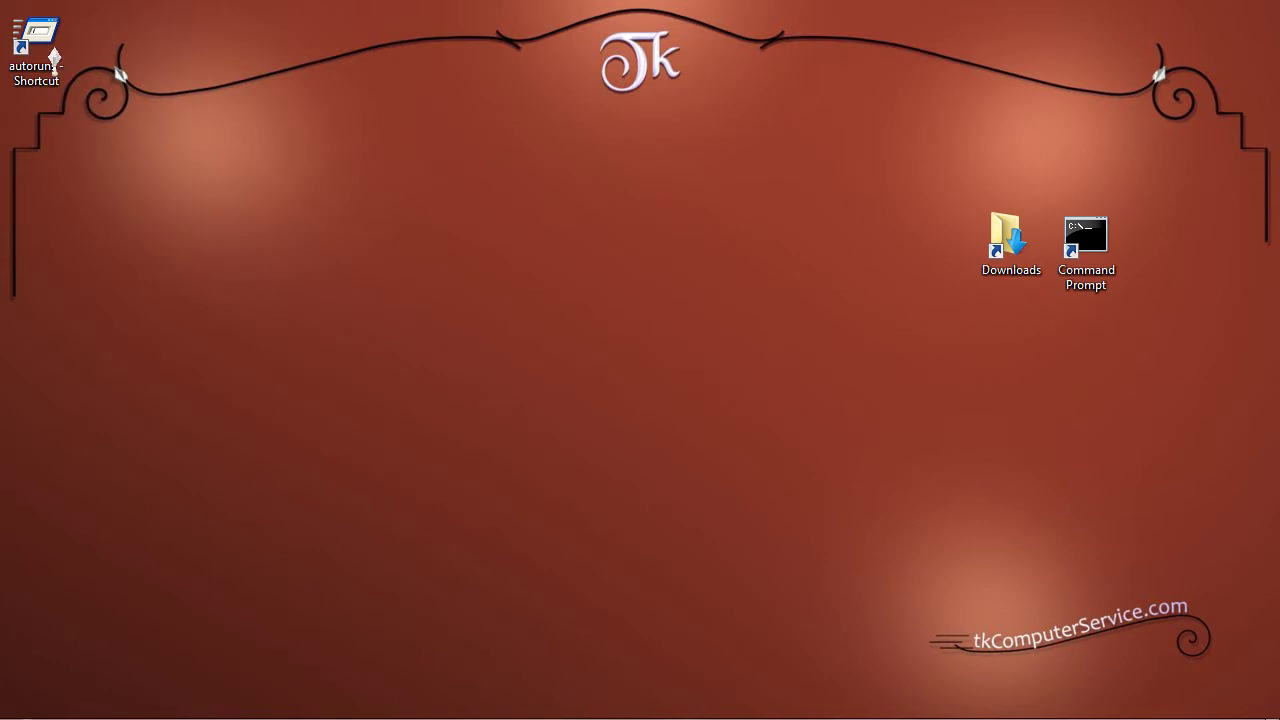
Step: Place the new Autoruns shortcut near the middle of the desktop and rename it autoruns
{"action": "left_click_drag", "start_coordinate": [55, 58], "coordinate": [632, 247]}
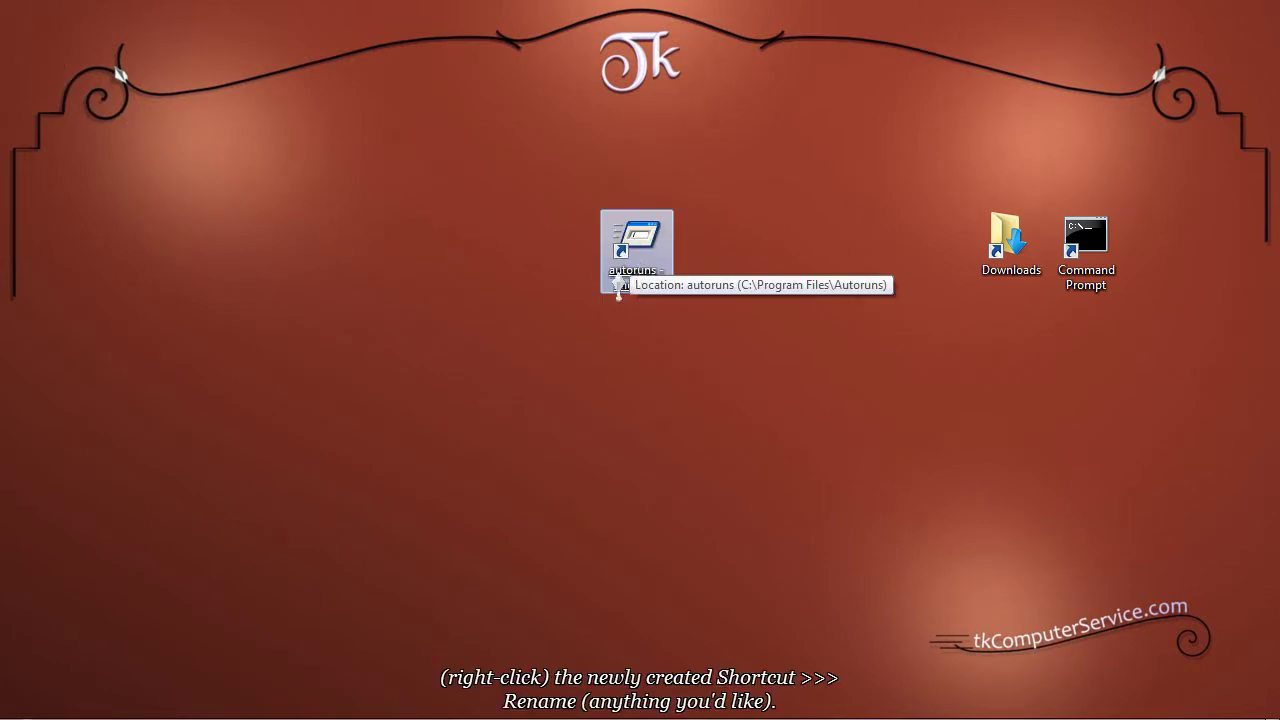
{"action": "right_click", "coordinate": [664, 260]}
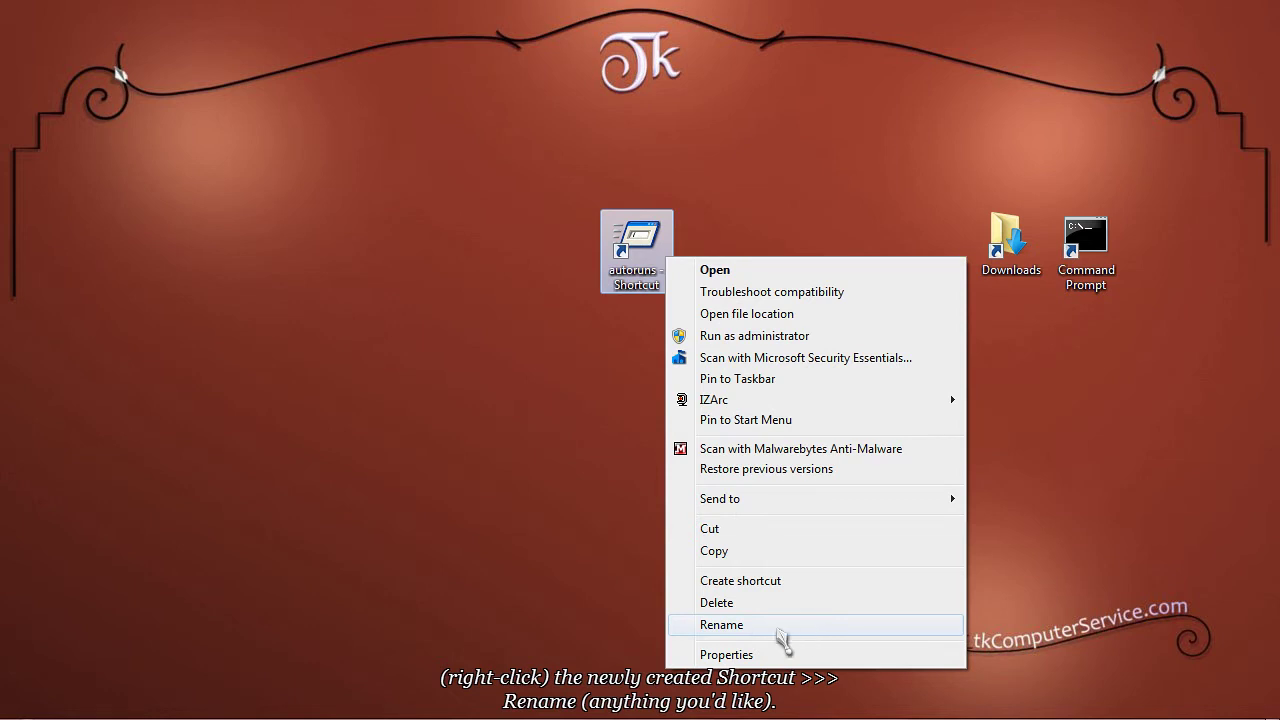
{"action": "left_click", "coordinate": [803, 626]}
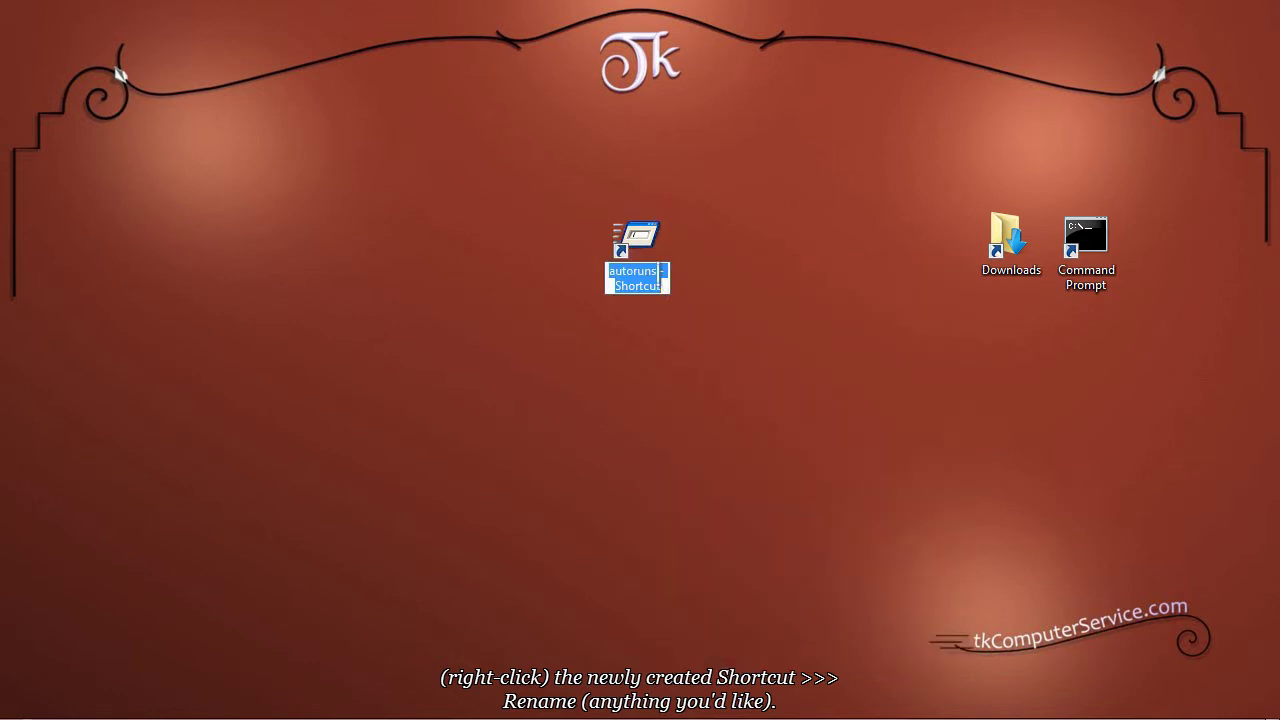
{"action": "left_click_drag", "start_coordinate": [657, 271], "coordinate": [663, 286]}
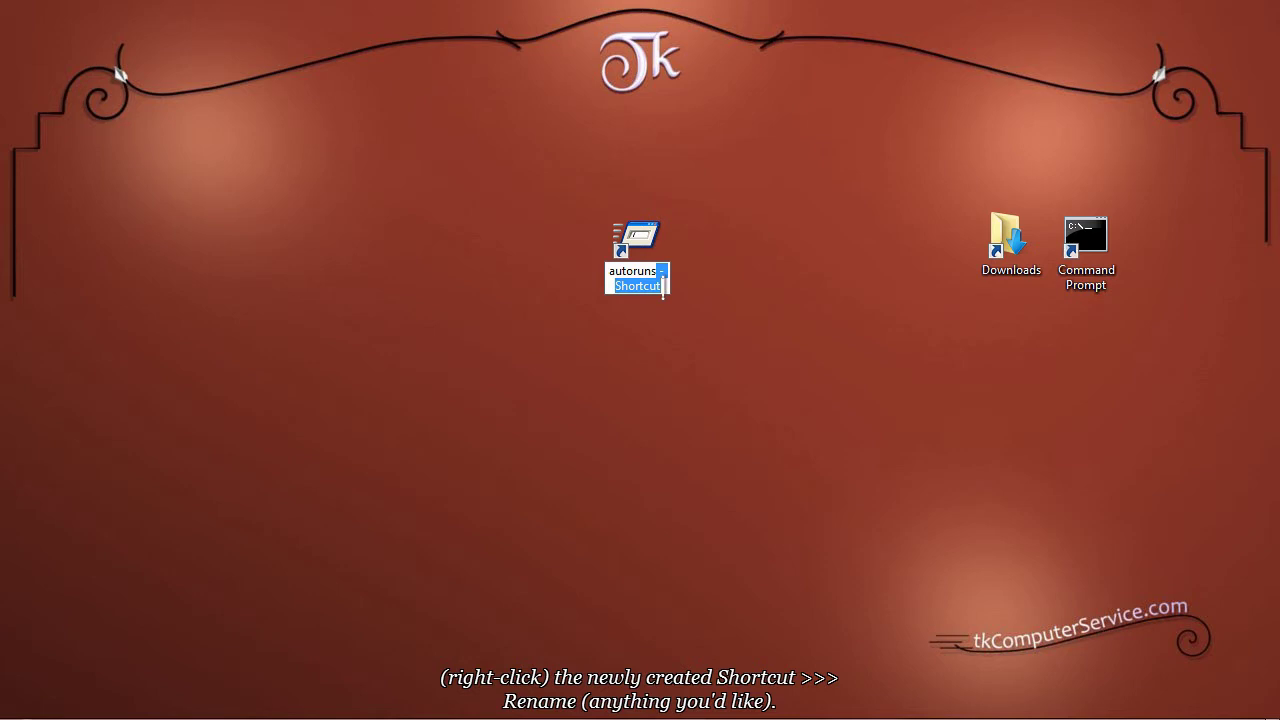
{"action": "key", "text": "Delete"}
{"action": "key", "text": "Return"}
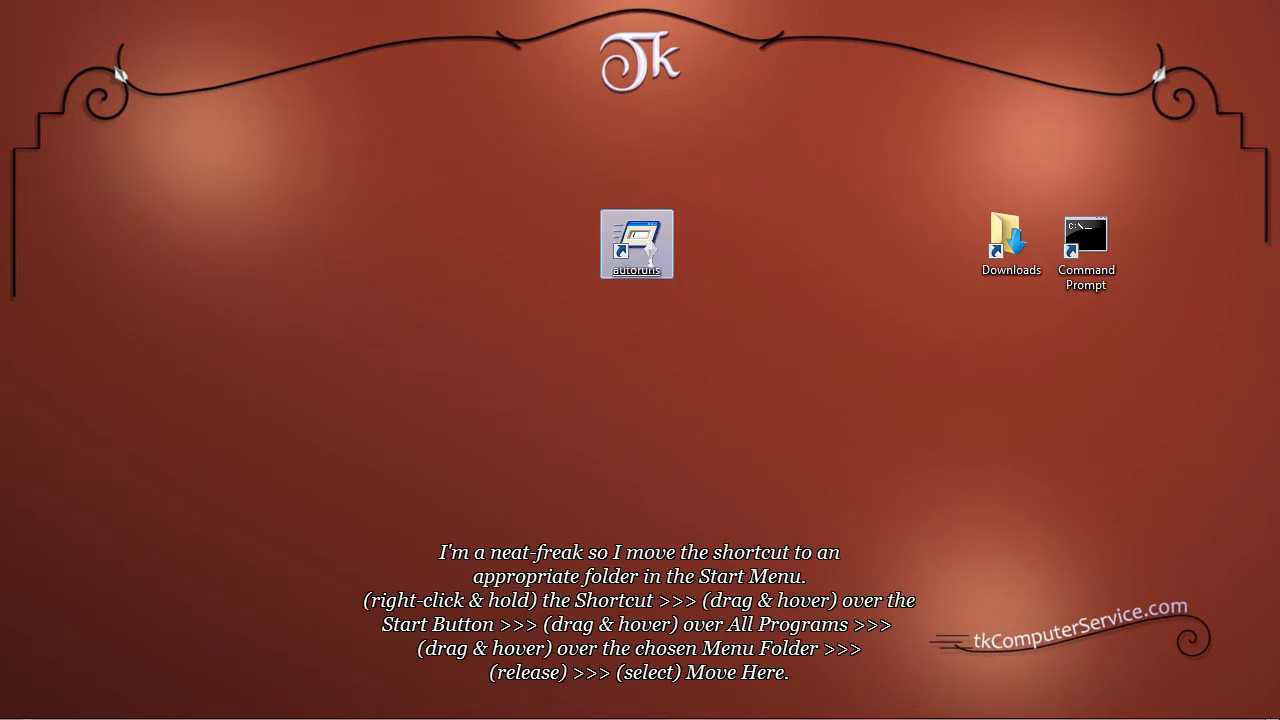
Step: Move the autoruns shortcut from the desktop into the Maintenance folder of the Start menu programs
{"action": "left_click_drag", "start_coordinate": [648, 252], "coordinate": [118, 317]}
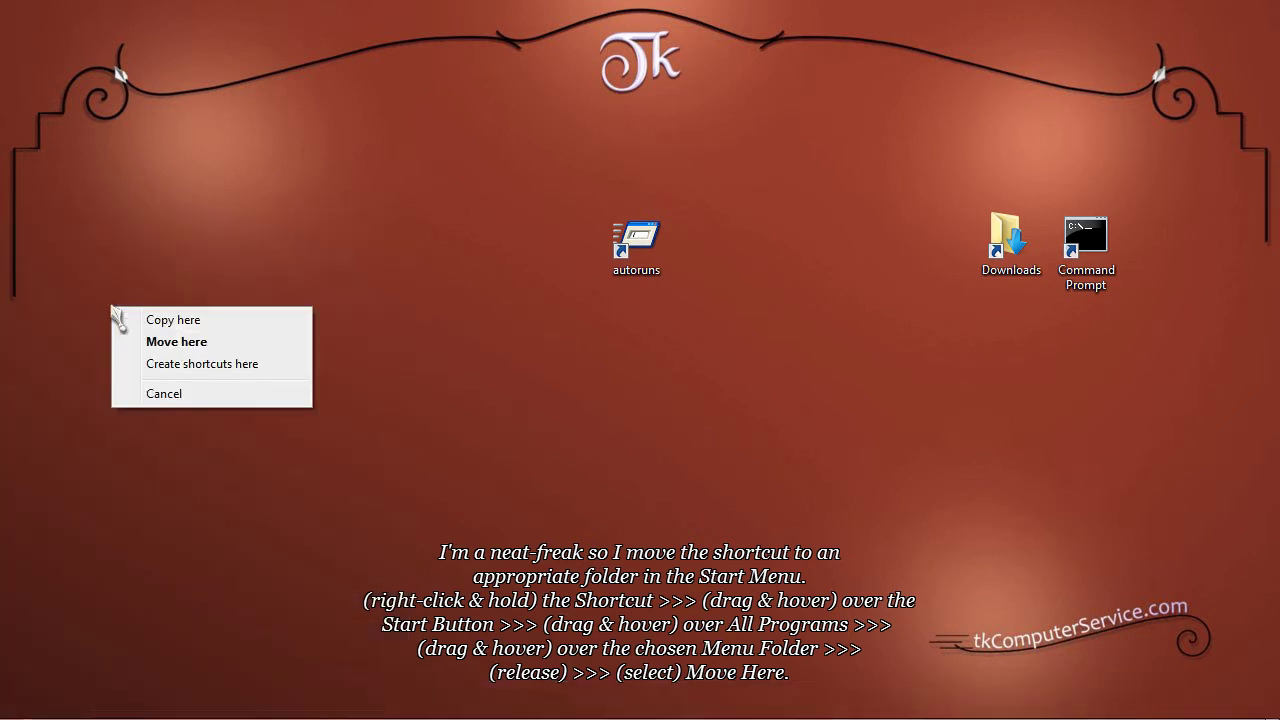
{"action": "left_click", "coordinate": [226, 343]}
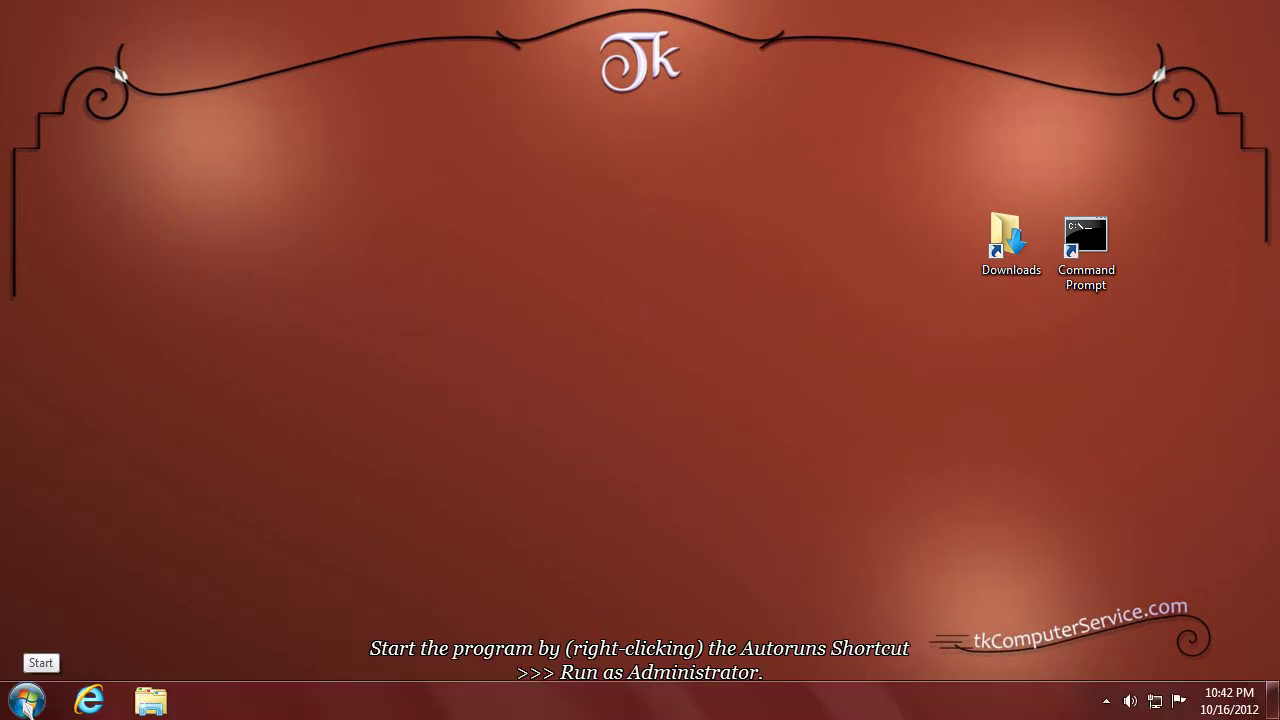
Step: Run the autoruns shortcut from the Start menu's Maintenance folder as administrator
{"action": "left_click", "coordinate": [28, 702]}
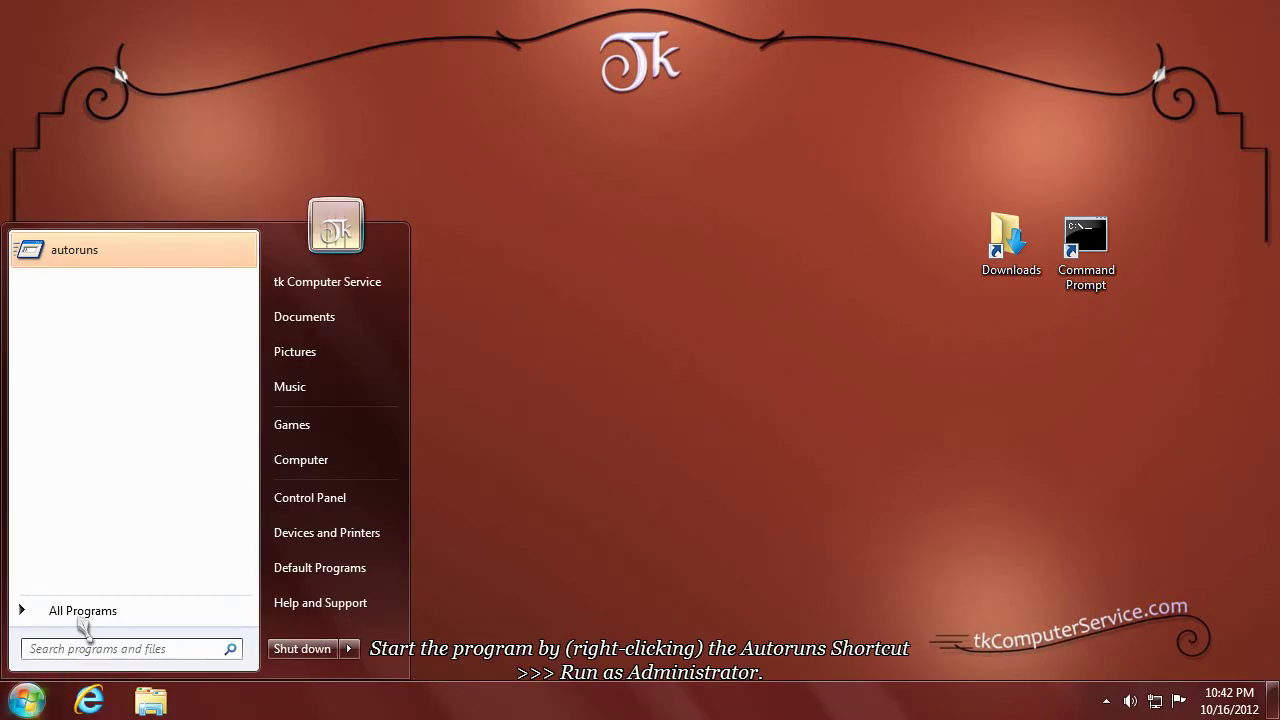
{"action": "left_click", "coordinate": [178, 620]}
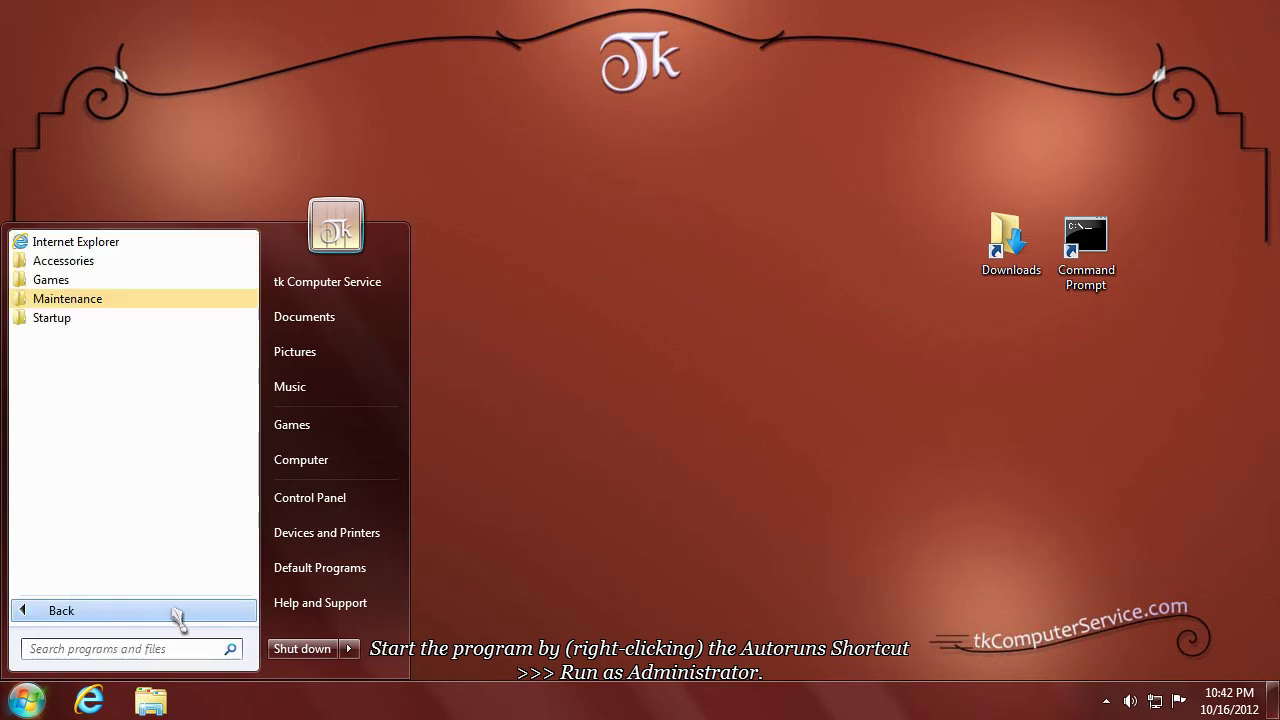
{"action": "left_click", "coordinate": [152, 300]}
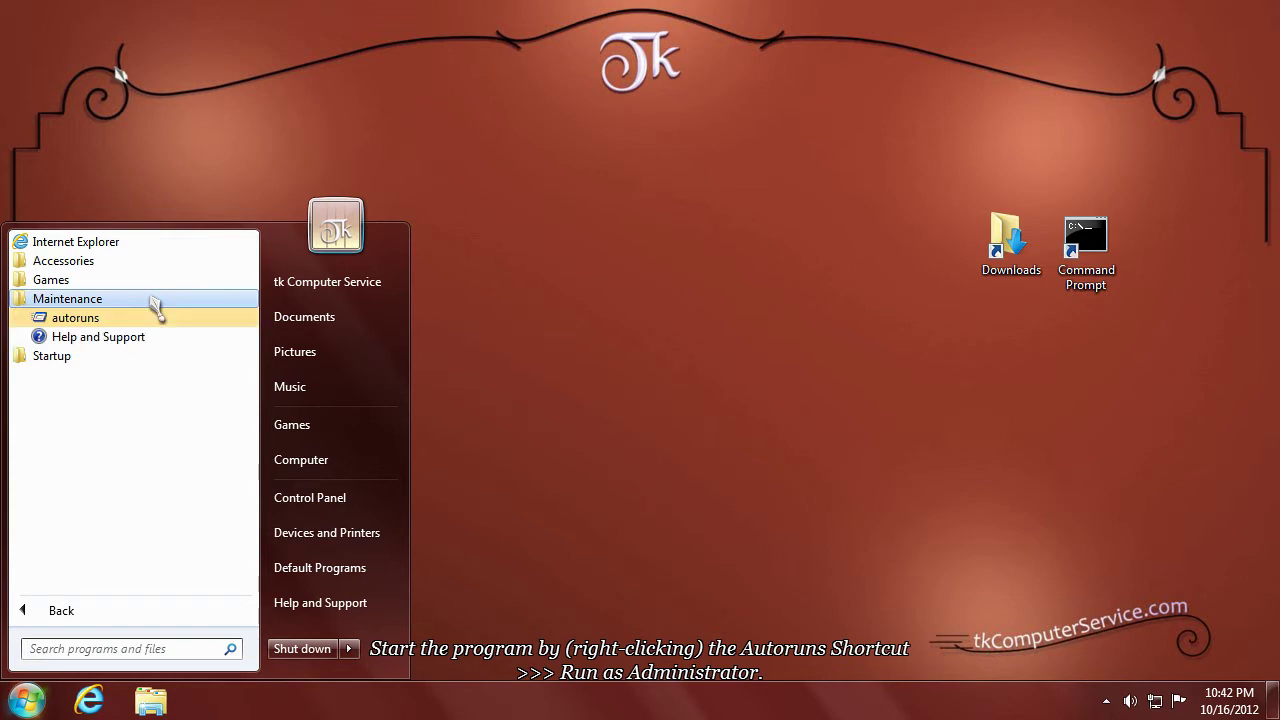
{"action": "right_click", "coordinate": [77, 319]}
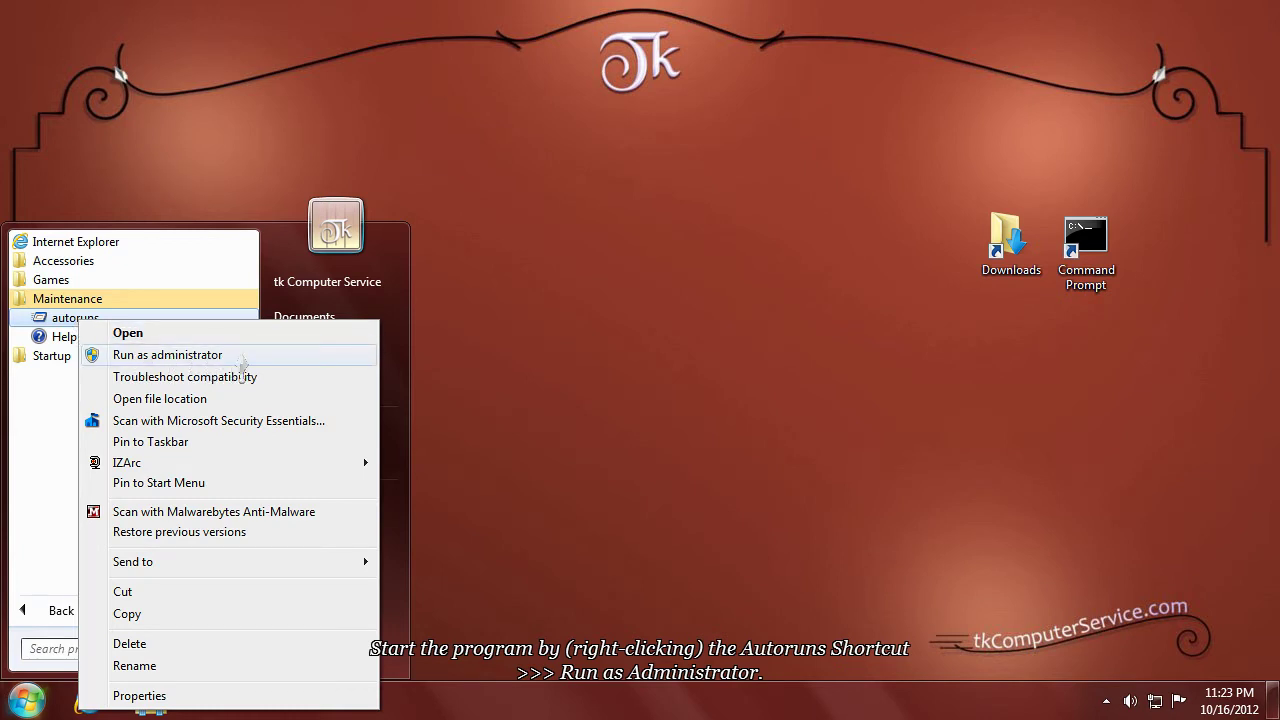
{"action": "left_click", "coordinate": [240, 358]}
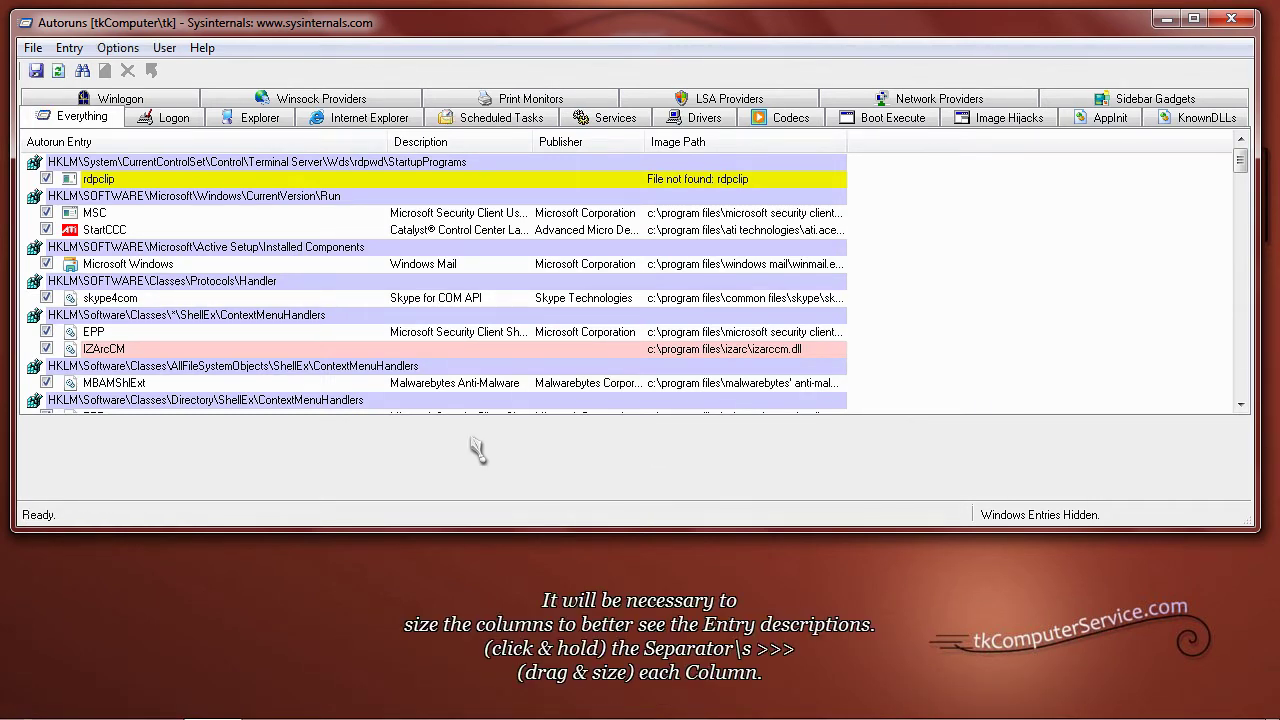
Step: Widen the Autorun Entry, Description, Publisher and Image Path columns so the full entry texts fit, keeping the whole window on screen
{"action": "left_click_drag", "start_coordinate": [388, 142], "coordinate": [491, 150]}
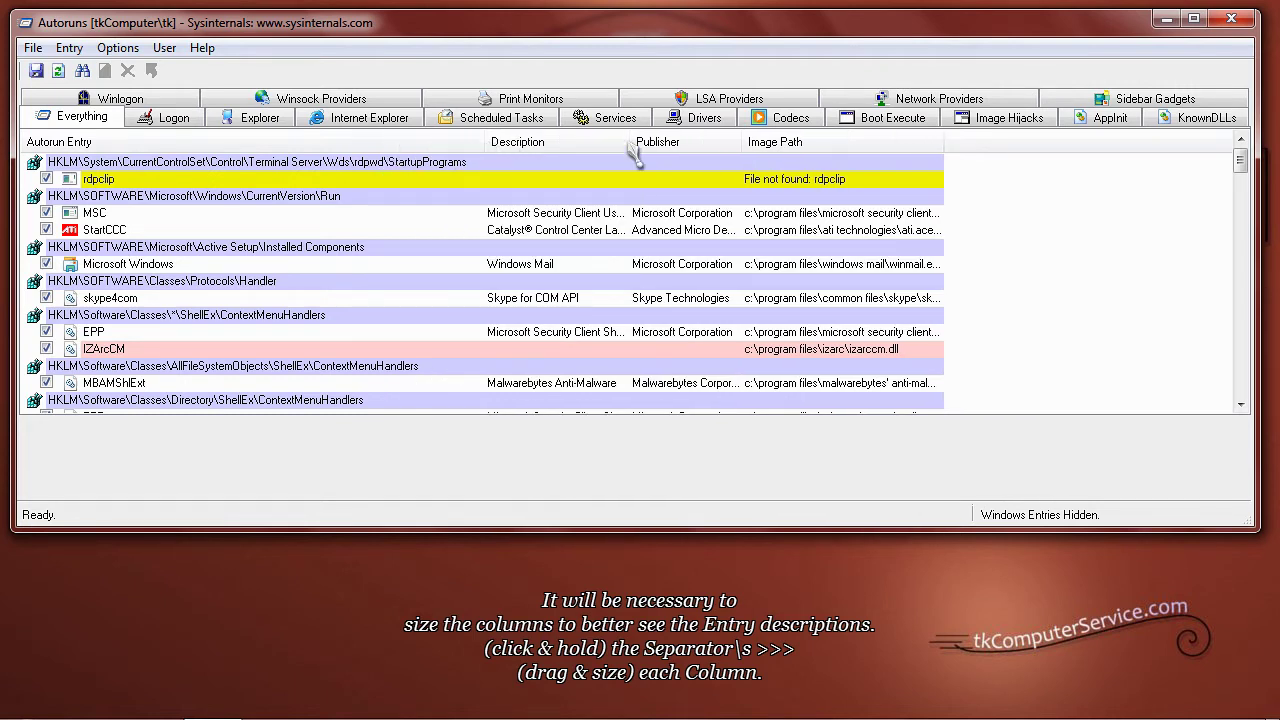
{"action": "left_click_drag", "start_coordinate": [639, 148], "coordinate": [733, 155]}
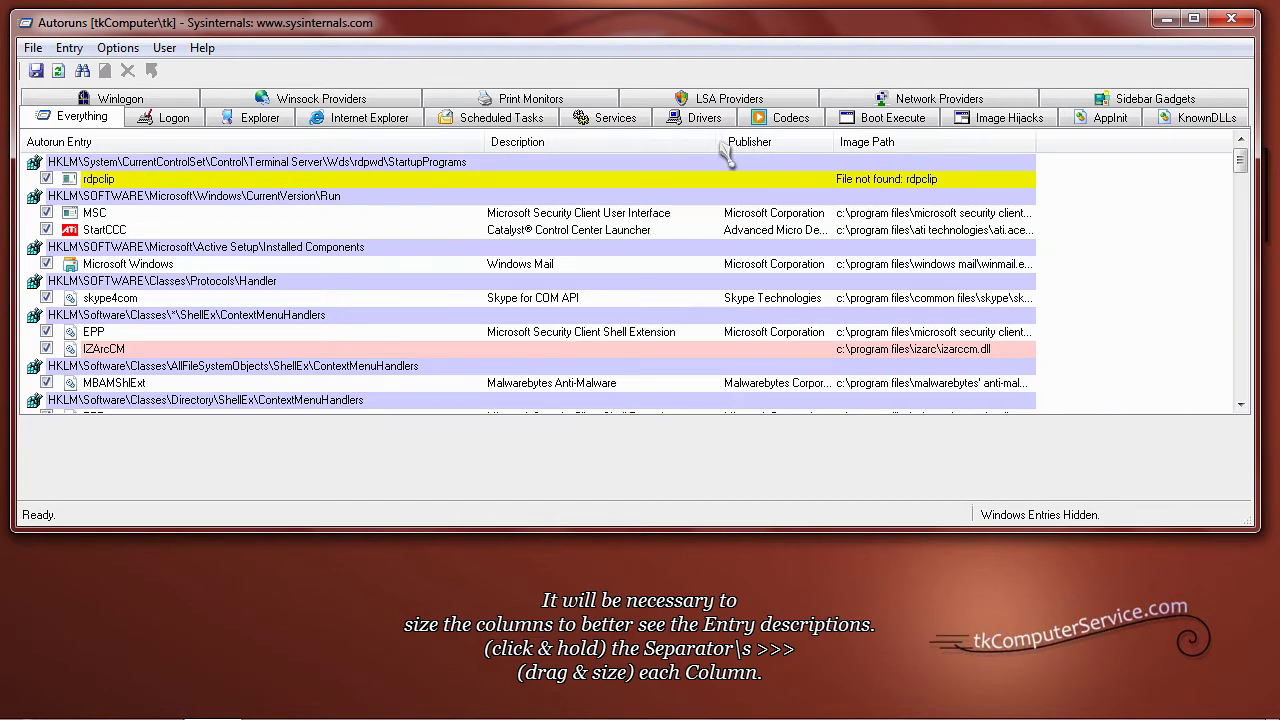
{"action": "left_click_drag", "start_coordinate": [837, 150], "coordinate": [918, 150]}
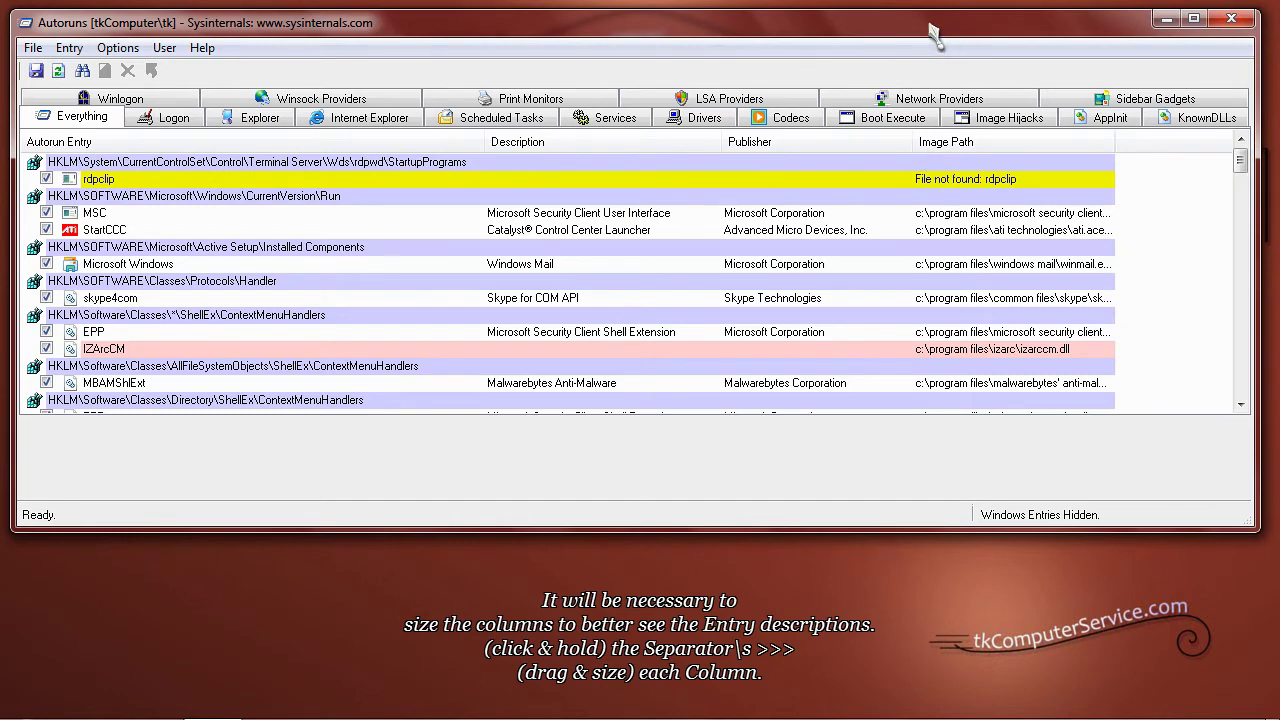
{"action": "left_click_drag", "start_coordinate": [930, 35], "coordinate": [772, 35]}
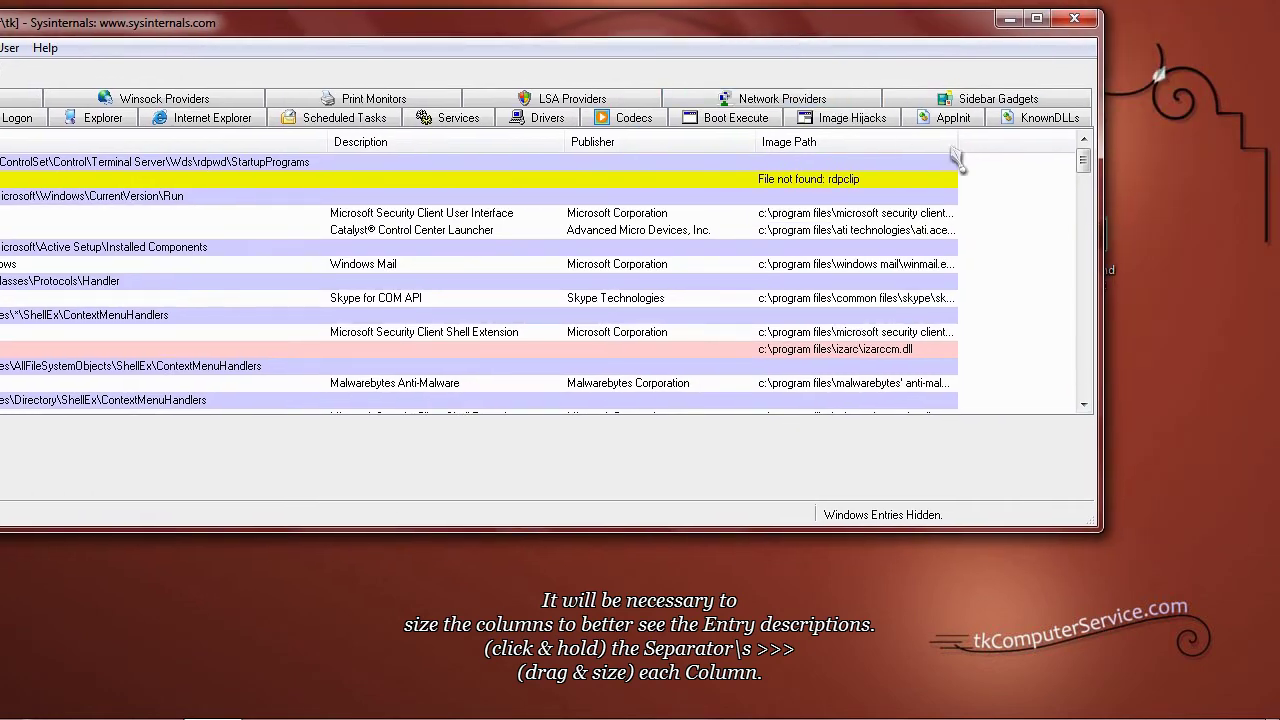
{"action": "left_click_drag", "start_coordinate": [1012, 150], "coordinate": [1230, 152]}
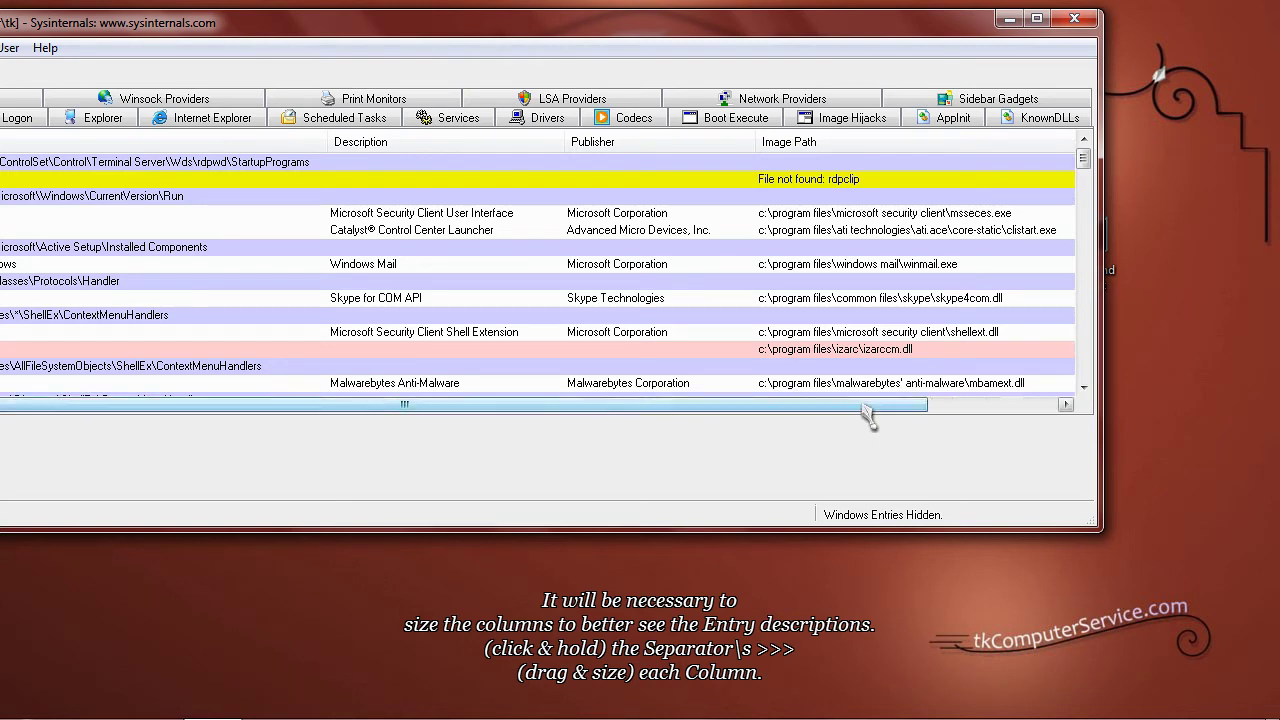
{"action": "left_click_drag", "start_coordinate": [865, 418], "coordinate": [823, 417]}
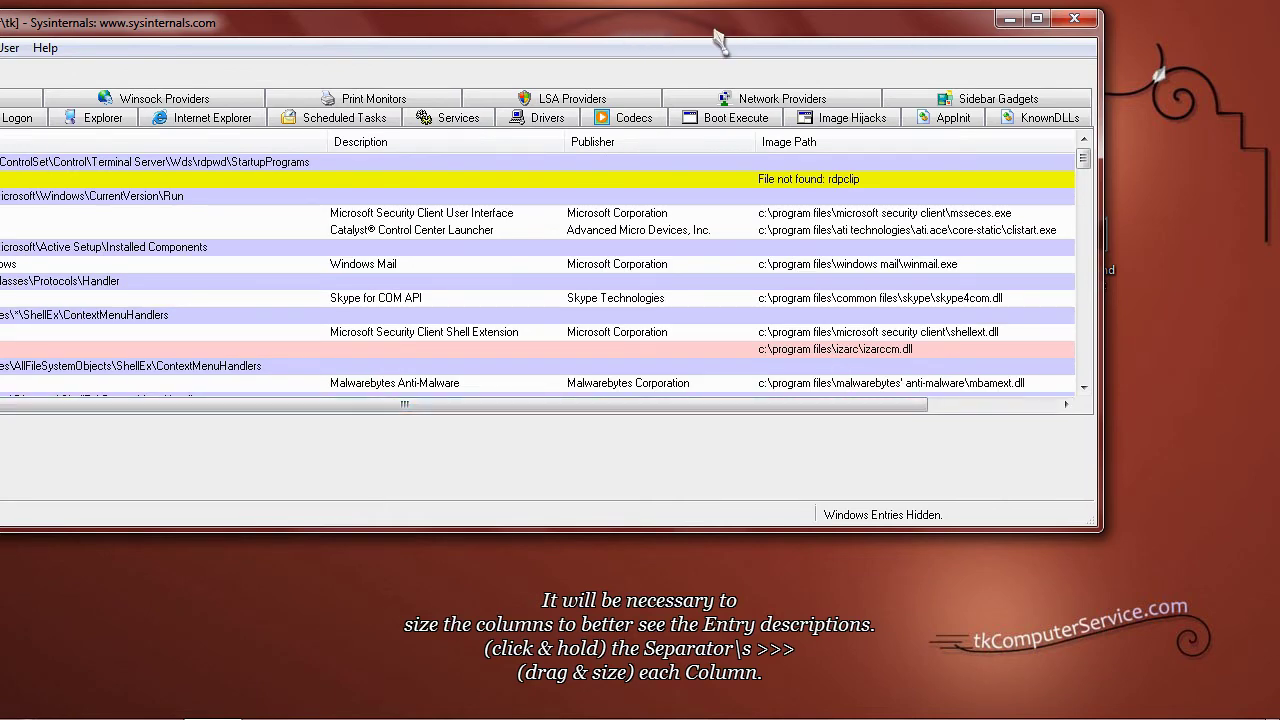
{"action": "left_click_drag", "start_coordinate": [629, 30], "coordinate": [780, 26]}
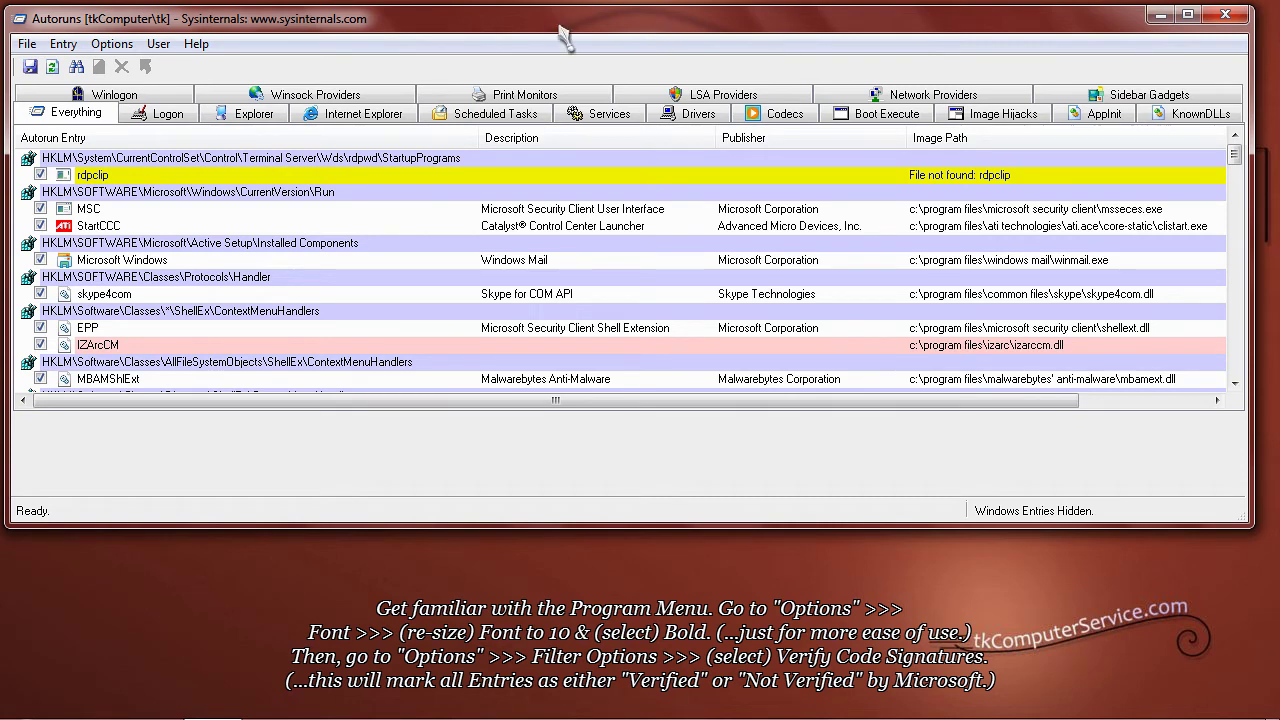
Step: Set the Autoruns list font to size 10, keeping MS Sans Serif Regular
{"action": "left_click", "coordinate": [27, 44]}
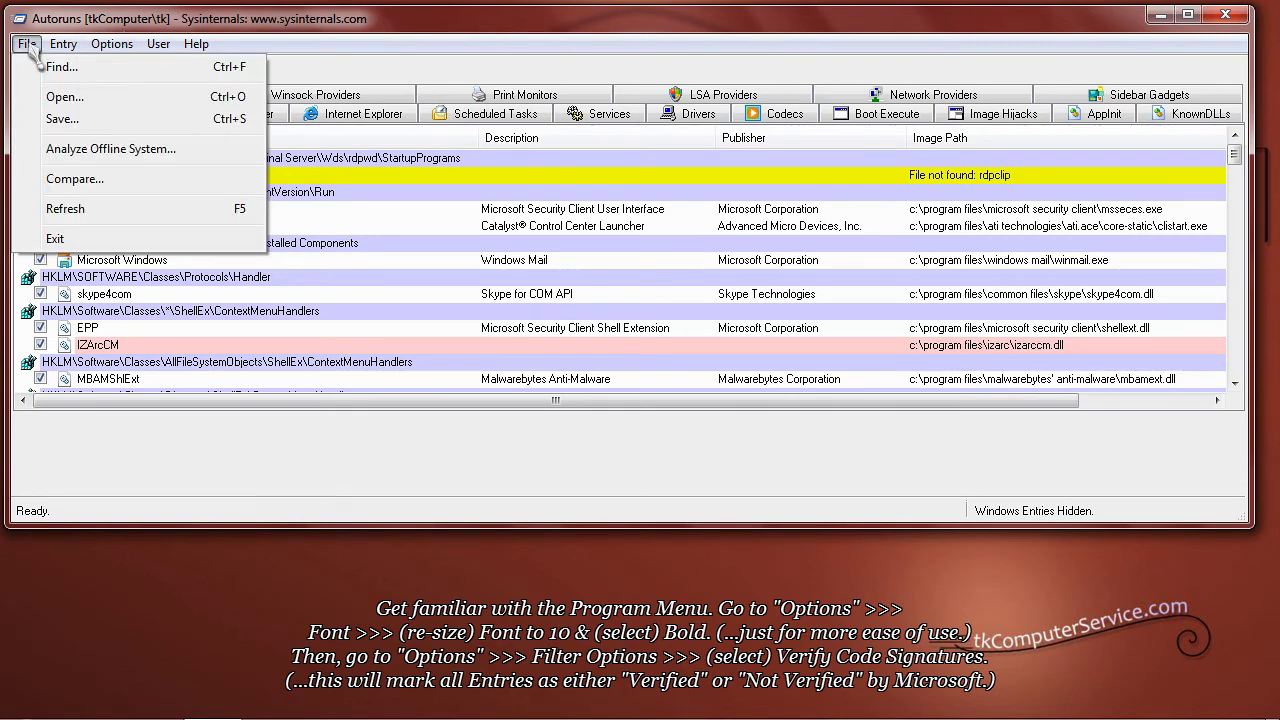
{"action": "mouse_move", "coordinate": [64, 47]}
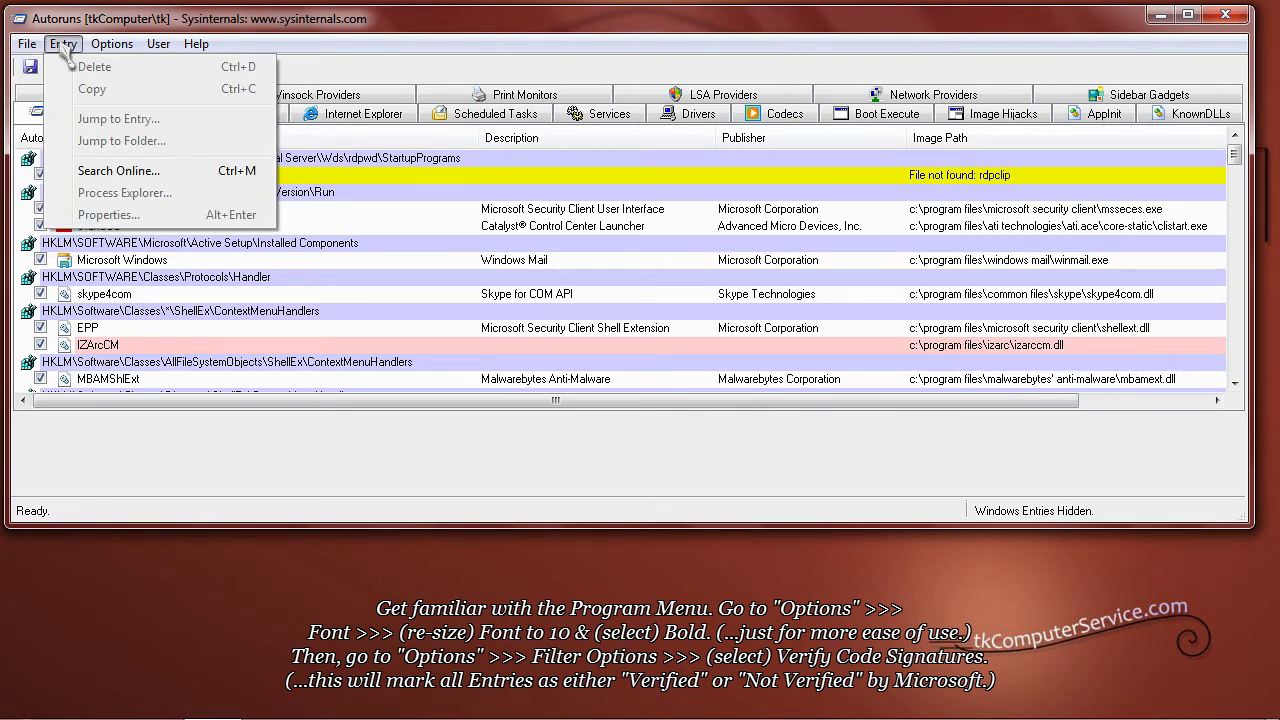
{"action": "mouse_move", "coordinate": [107, 50]}
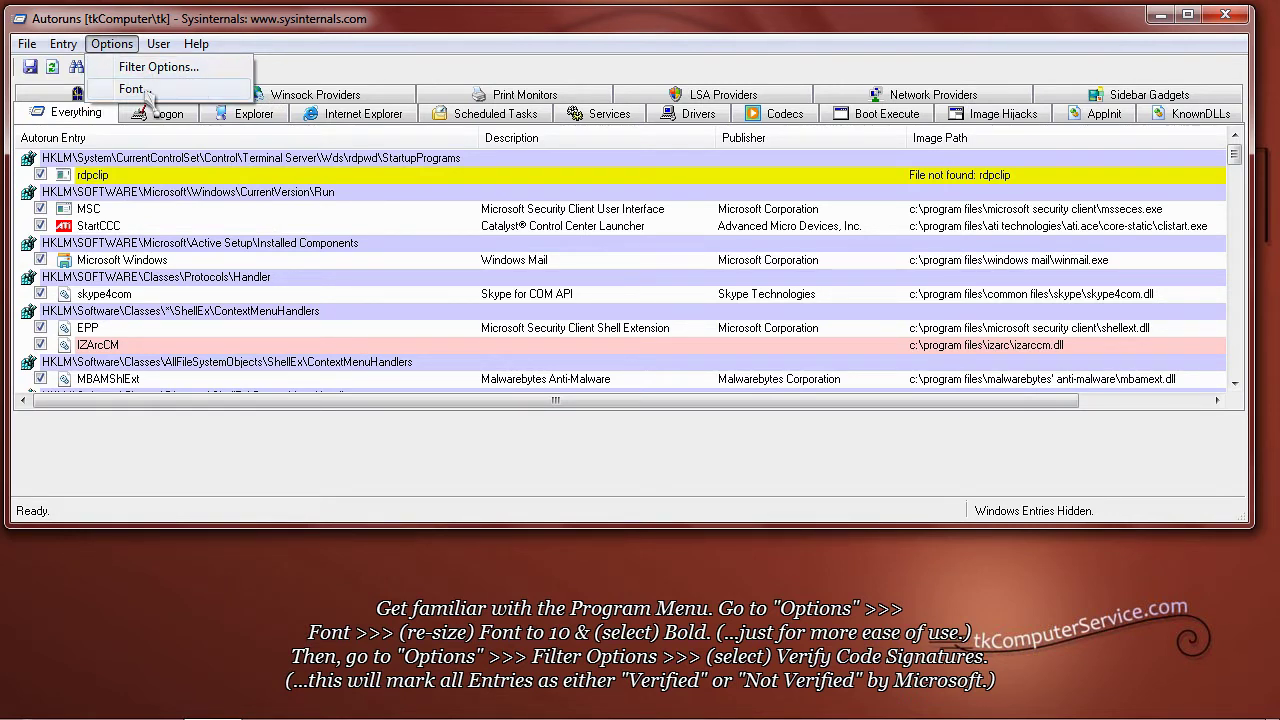
{"action": "left_click", "coordinate": [199, 95]}
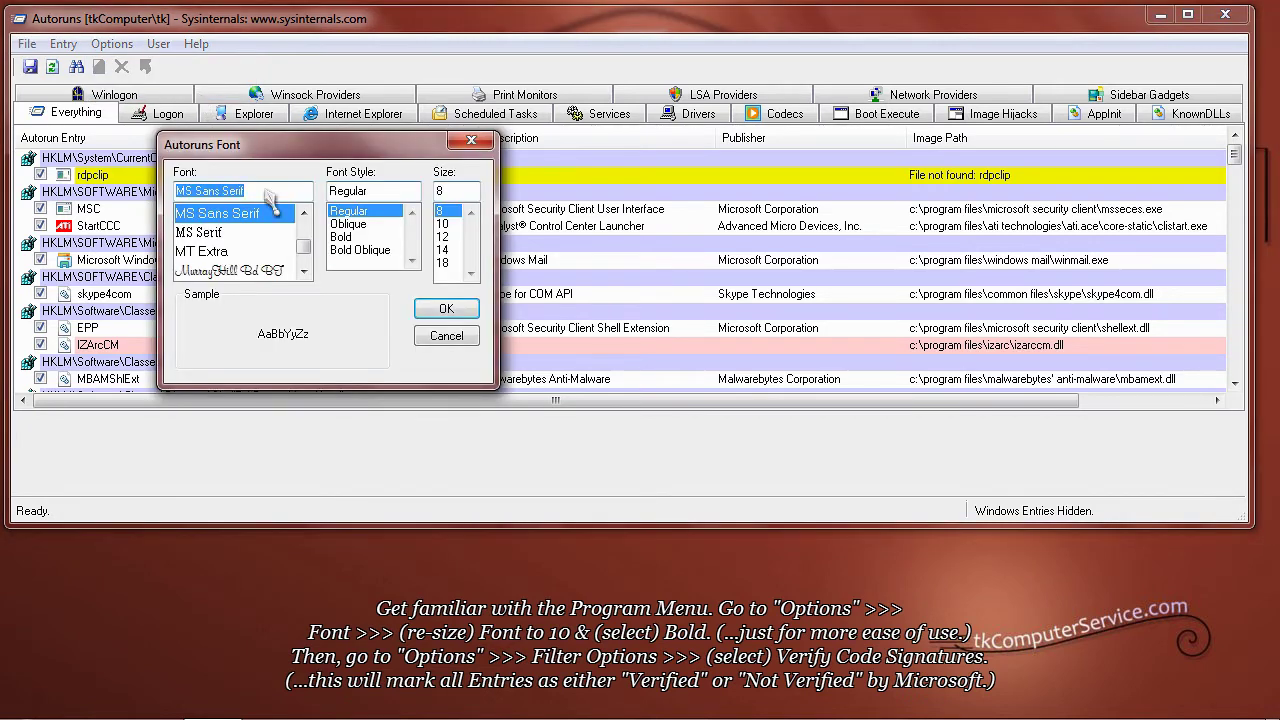
{"action": "left_click", "coordinate": [443, 224]}
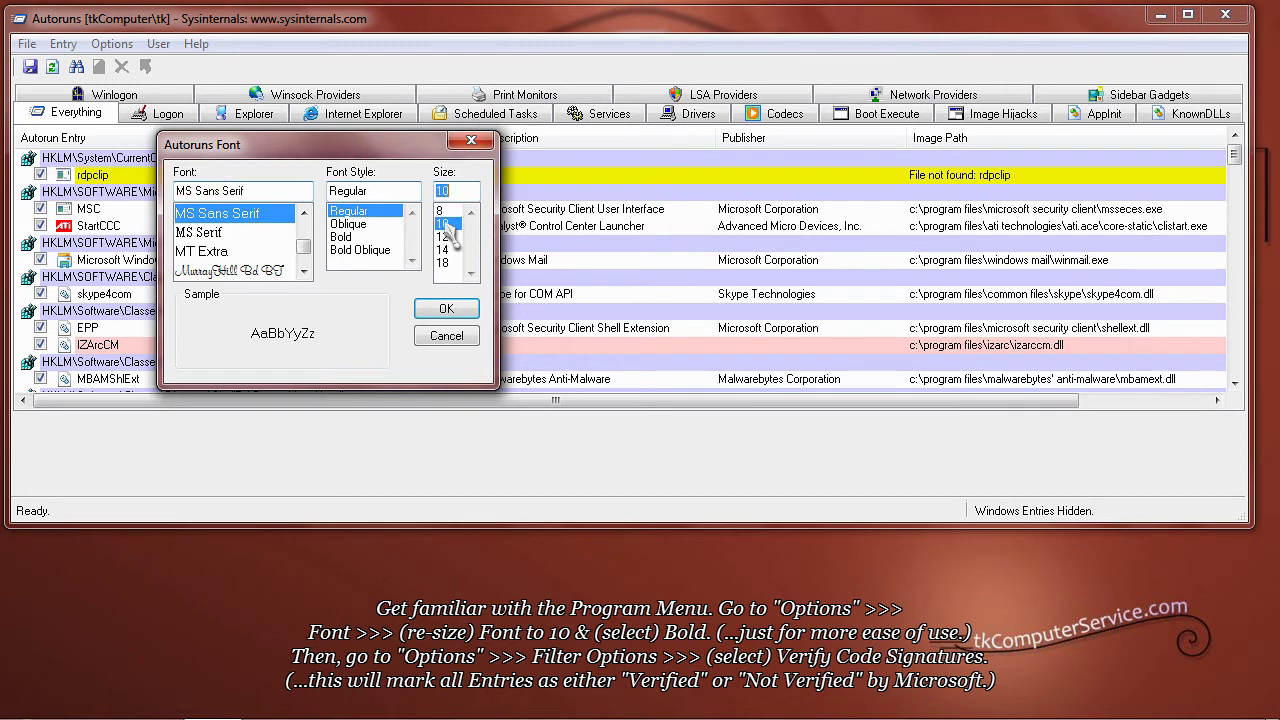
{"action": "left_click", "coordinate": [447, 311]}
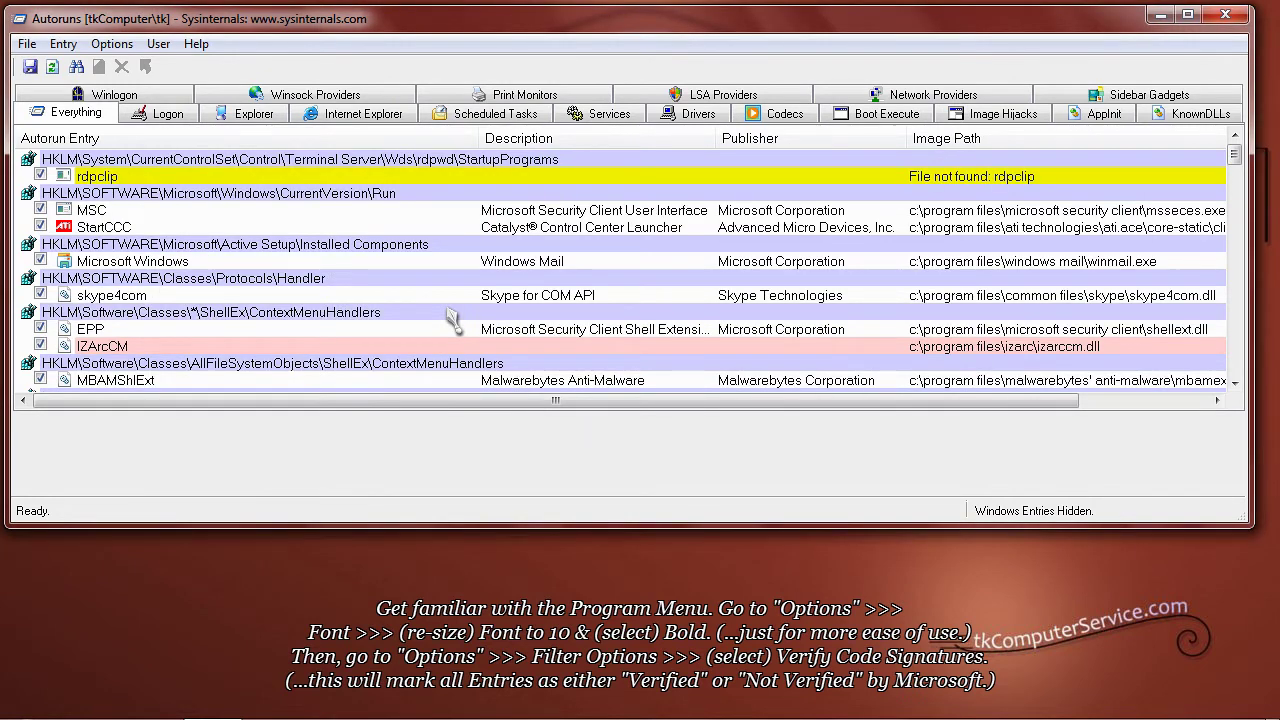
Step: Turn on Verify code signatures in the filter options and apply it to the list
{"action": "left_click", "coordinate": [112, 44]}
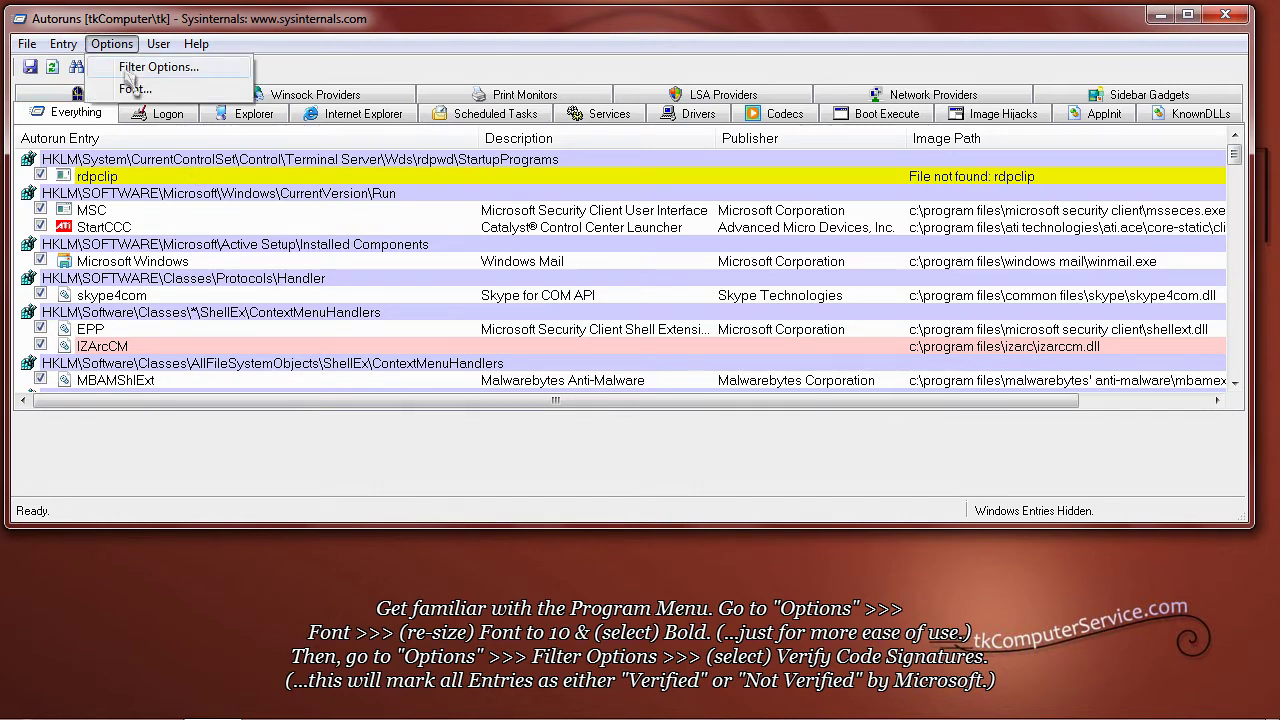
{"action": "left_click", "coordinate": [220, 72]}
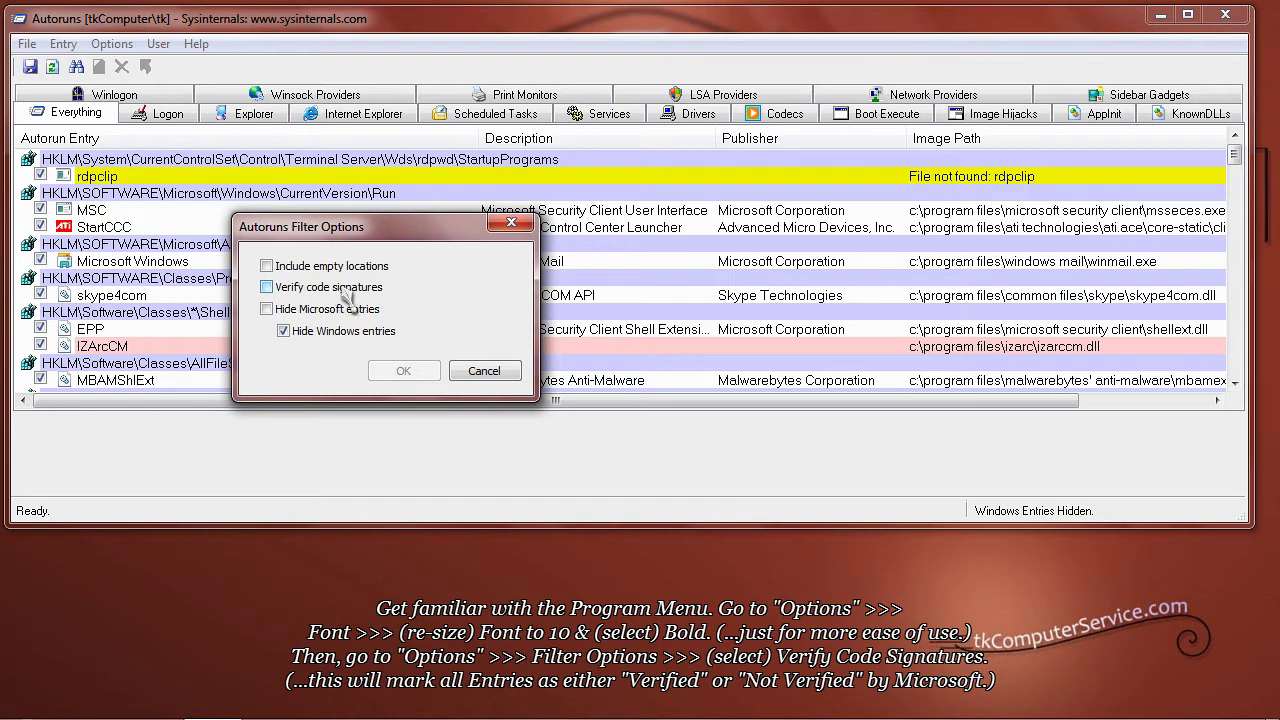
{"action": "left_click", "coordinate": [266, 287]}
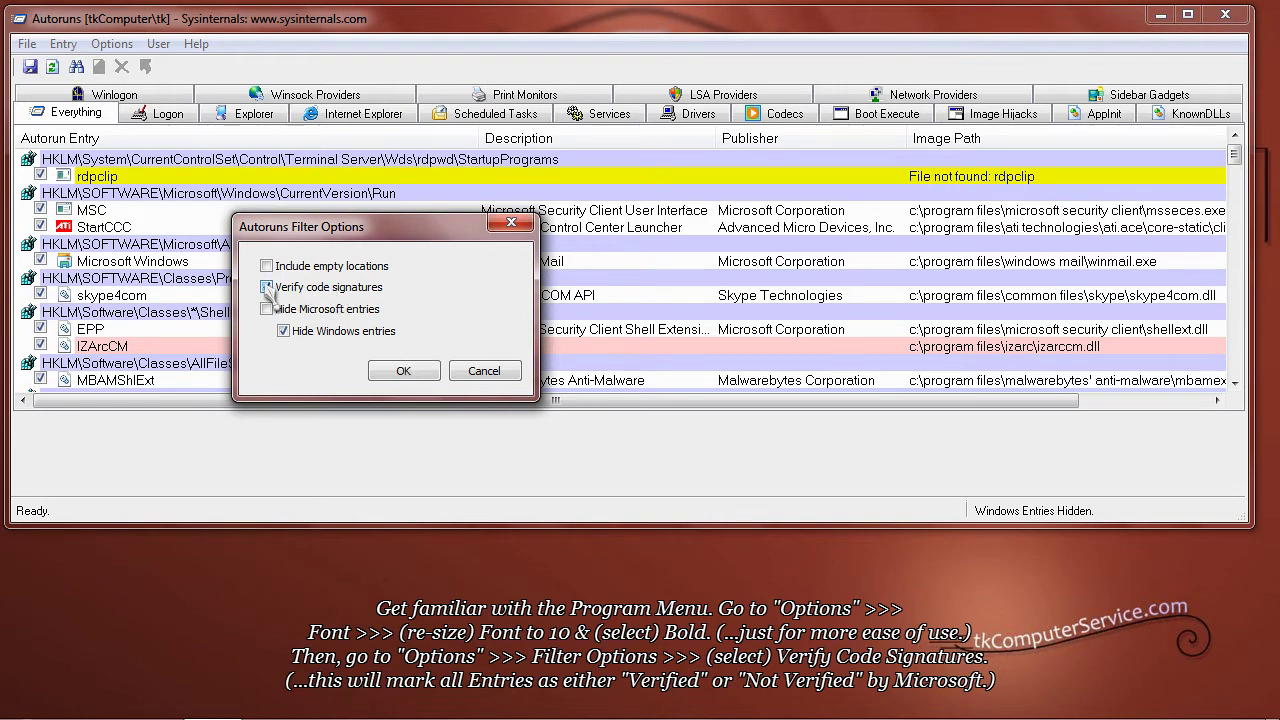
{"action": "left_click", "coordinate": [404, 371]}
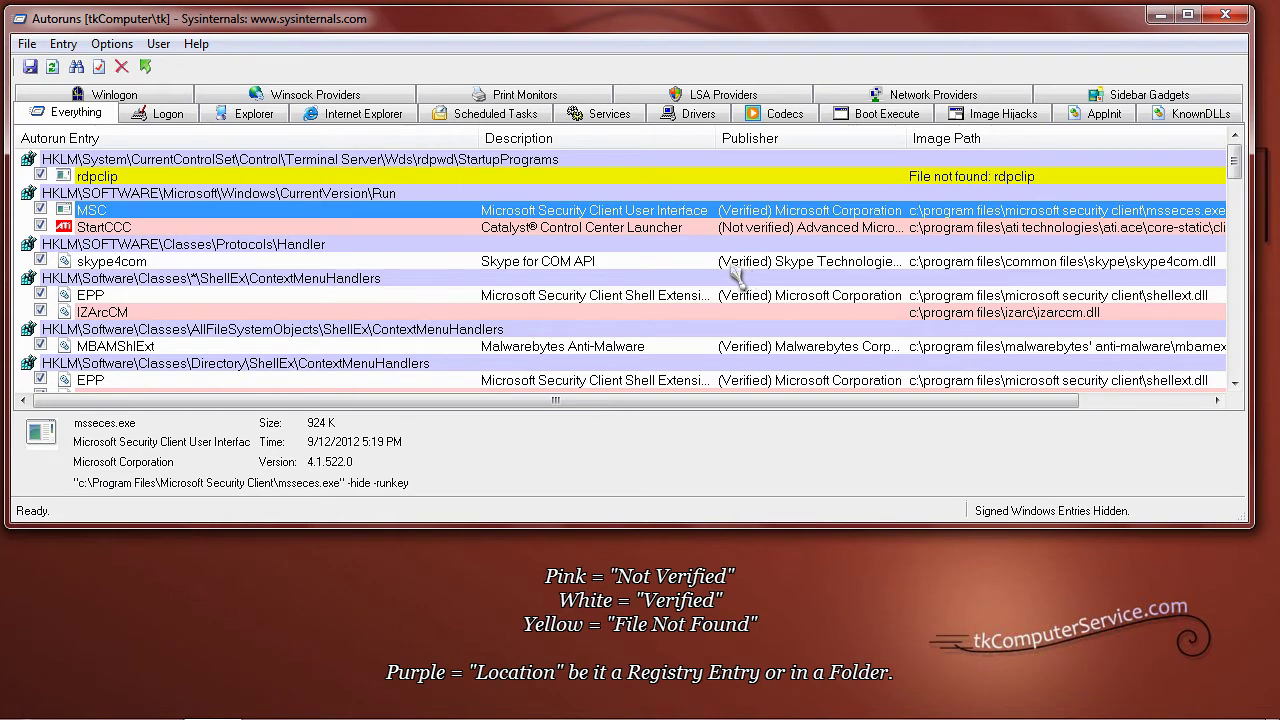
{"action": "left_click", "coordinate": [158, 44]}
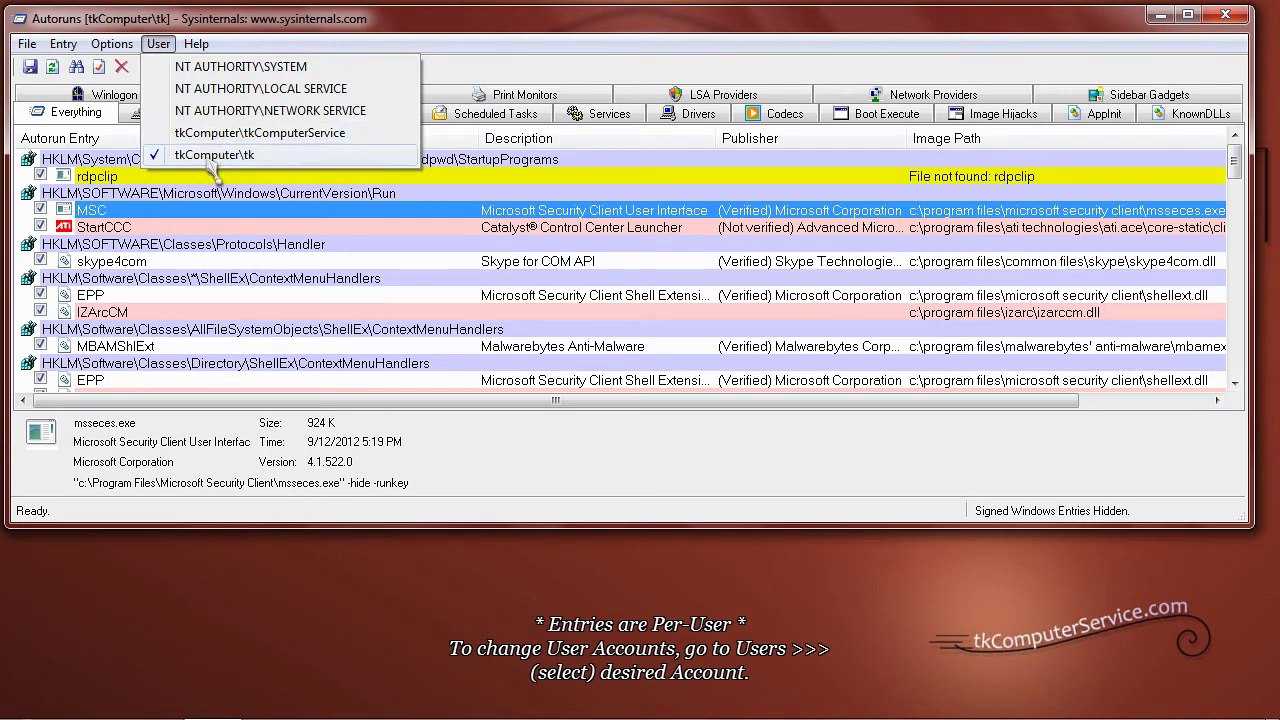
{"action": "mouse_move", "coordinate": [198, 46]}
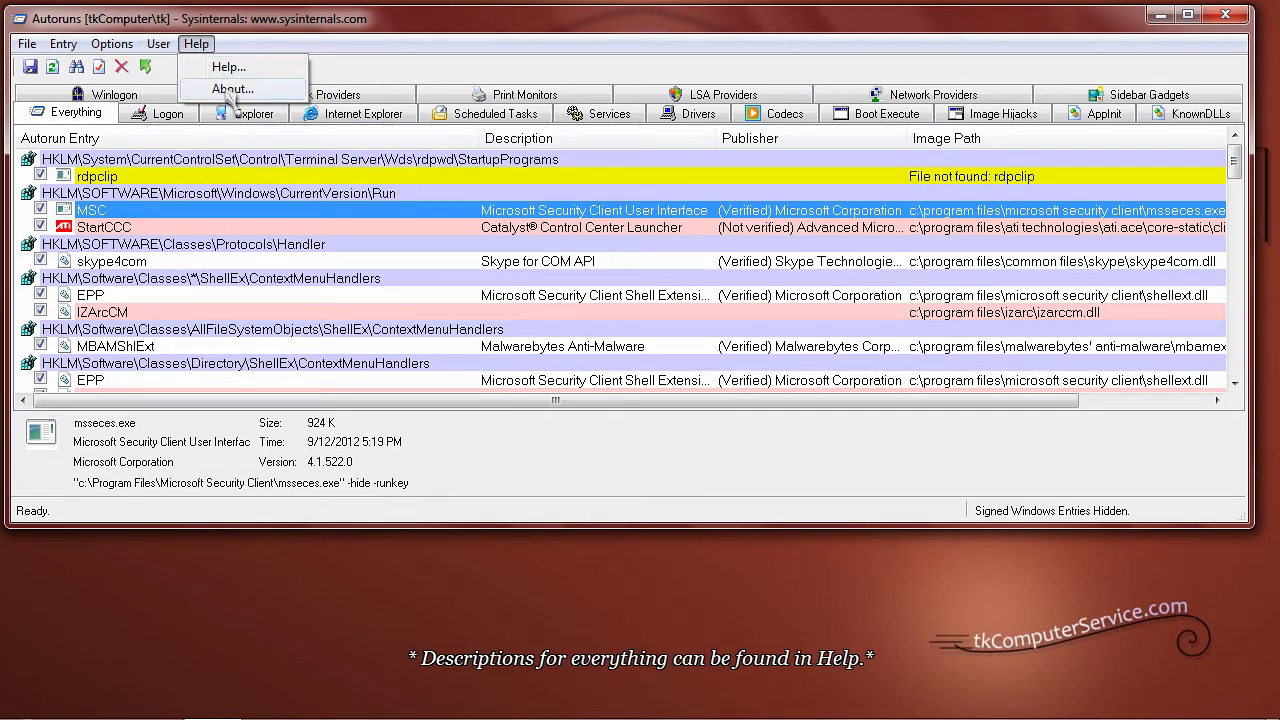
{"action": "left_click", "coordinate": [400, 33]}
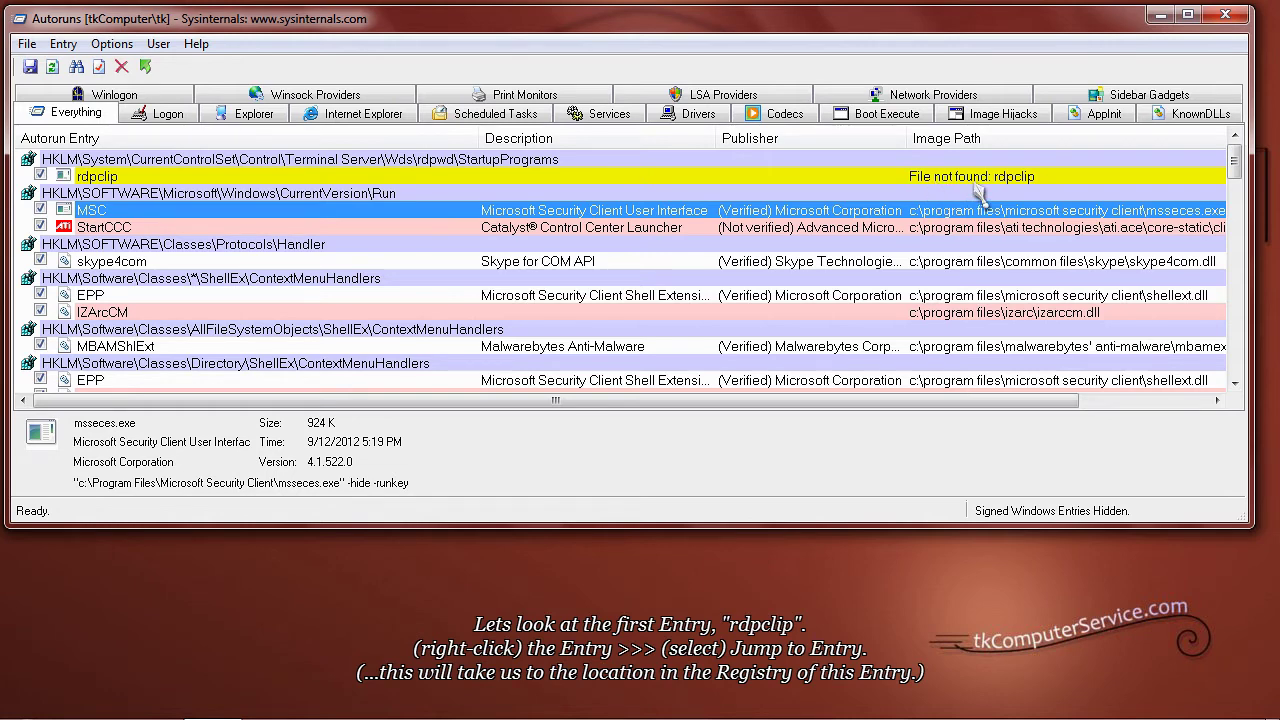
Step: Jump to the rdpclip entry's location in the registry, inspect it and close the Registry Editor
{"action": "left_click", "coordinate": [413, 176]}
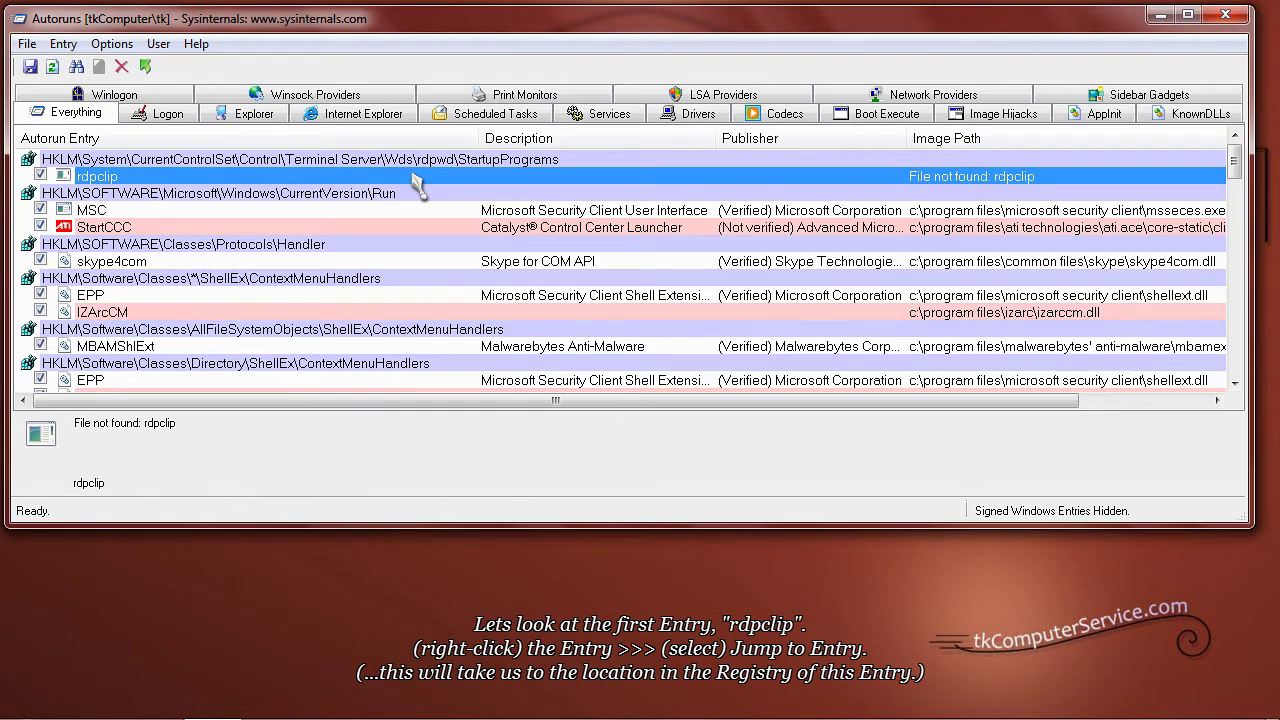
{"action": "right_click", "coordinate": [417, 181]}
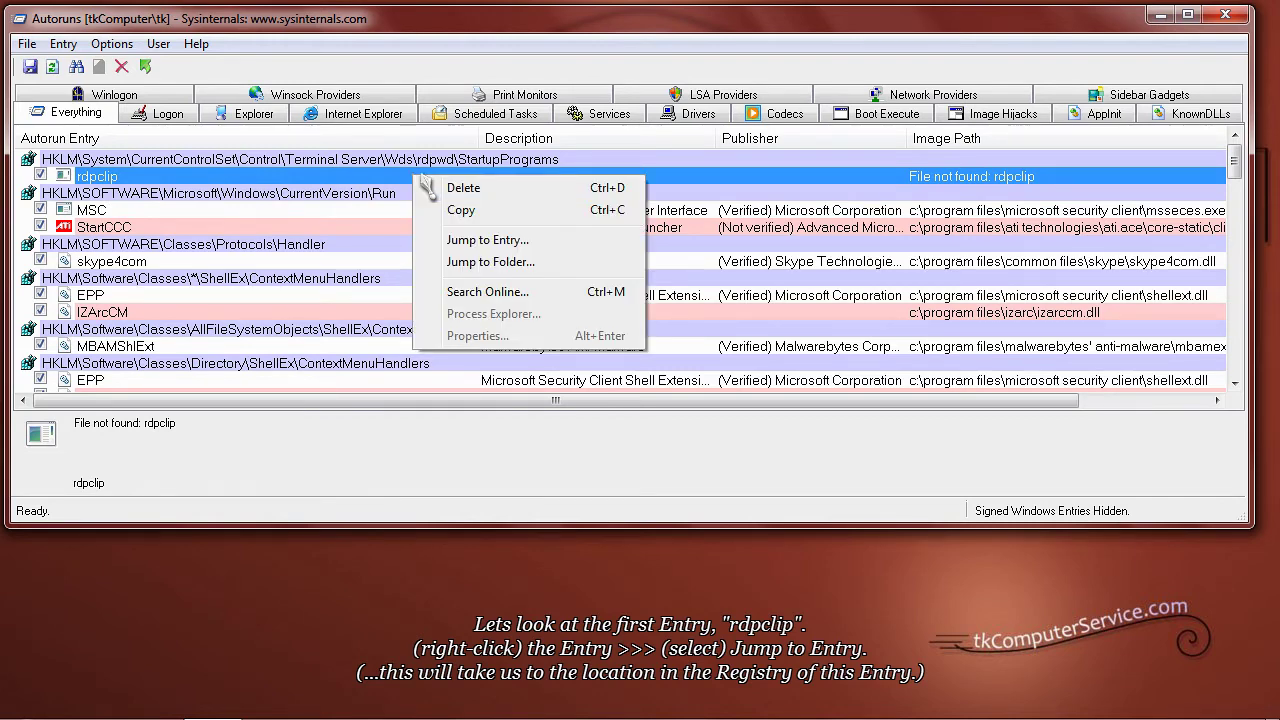
{"action": "left_click", "coordinate": [540, 242]}
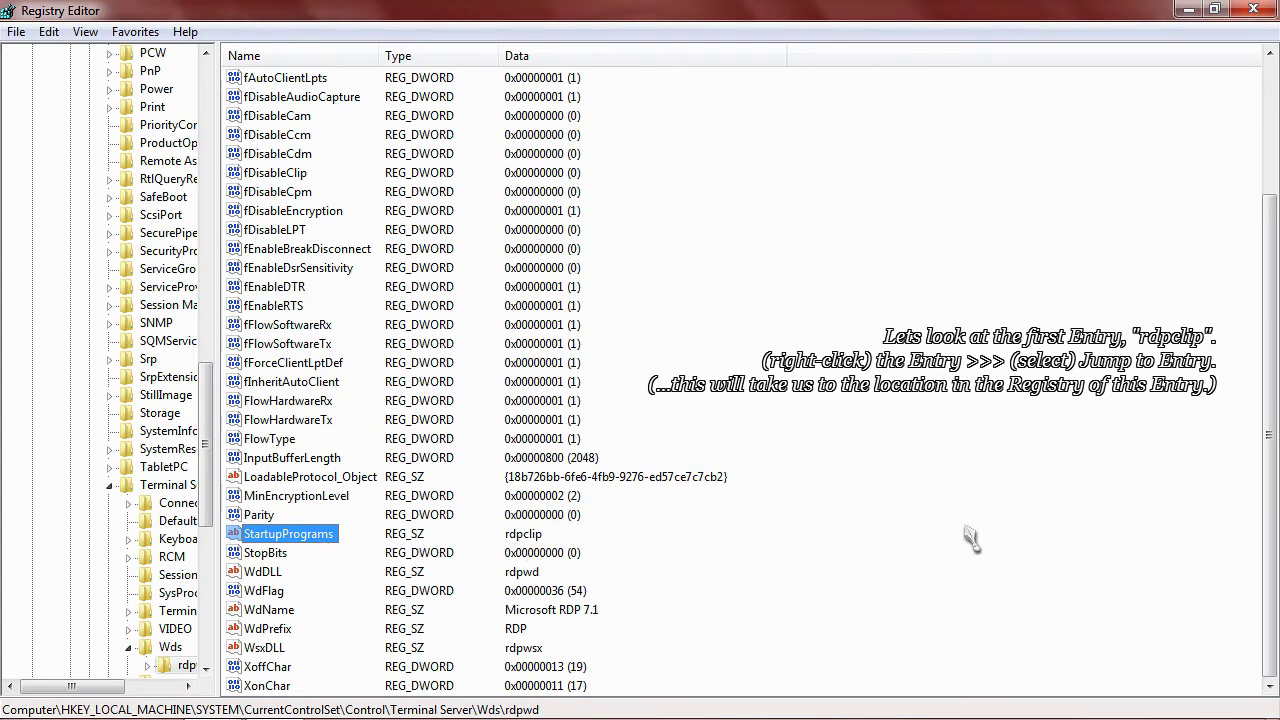
{"action": "left_click", "coordinate": [1256, 11]}
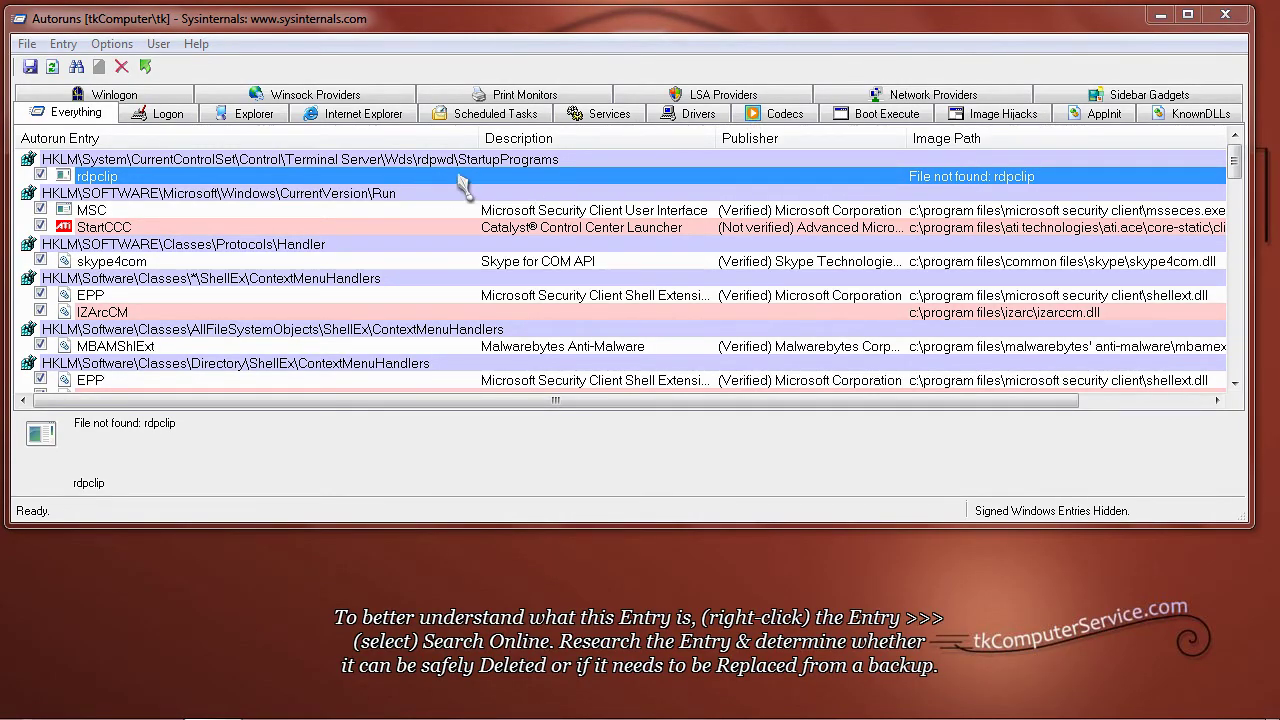
Step: Search online for information about the rdpclip entry and close the browser window after reviewing the results
{"action": "right_click", "coordinate": [490, 179]}
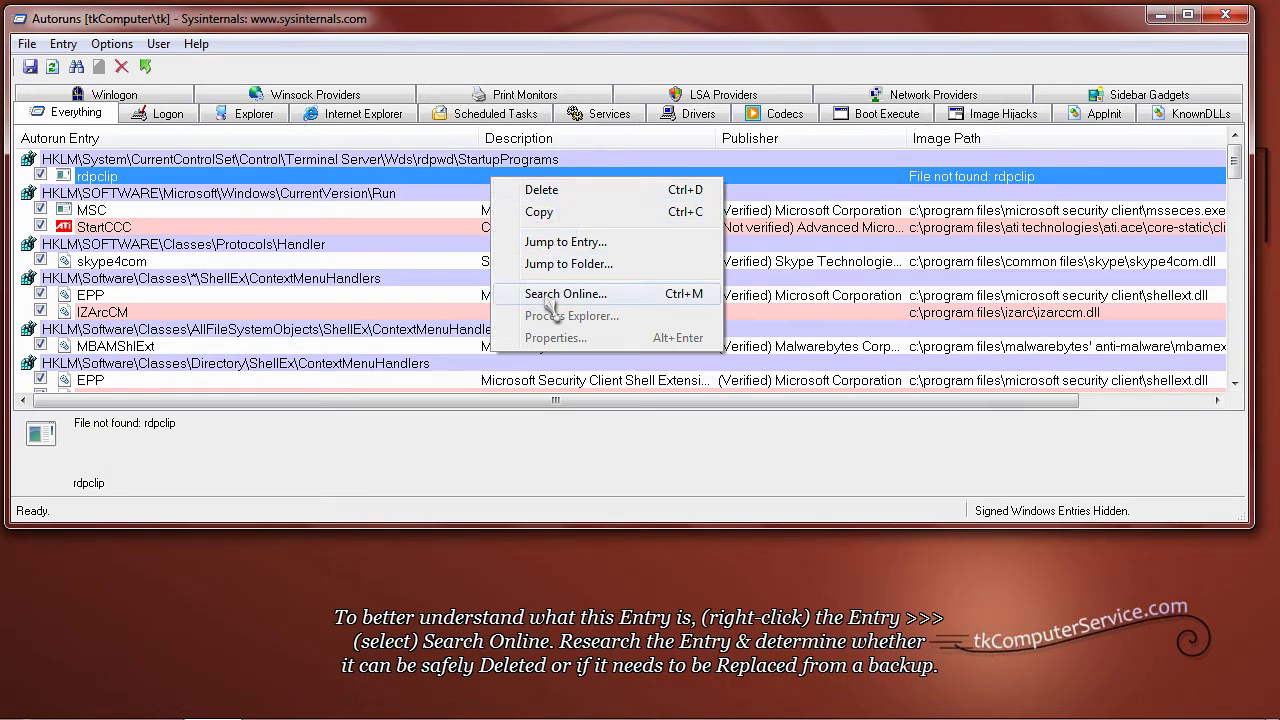
{"action": "left_click", "coordinate": [655, 298]}
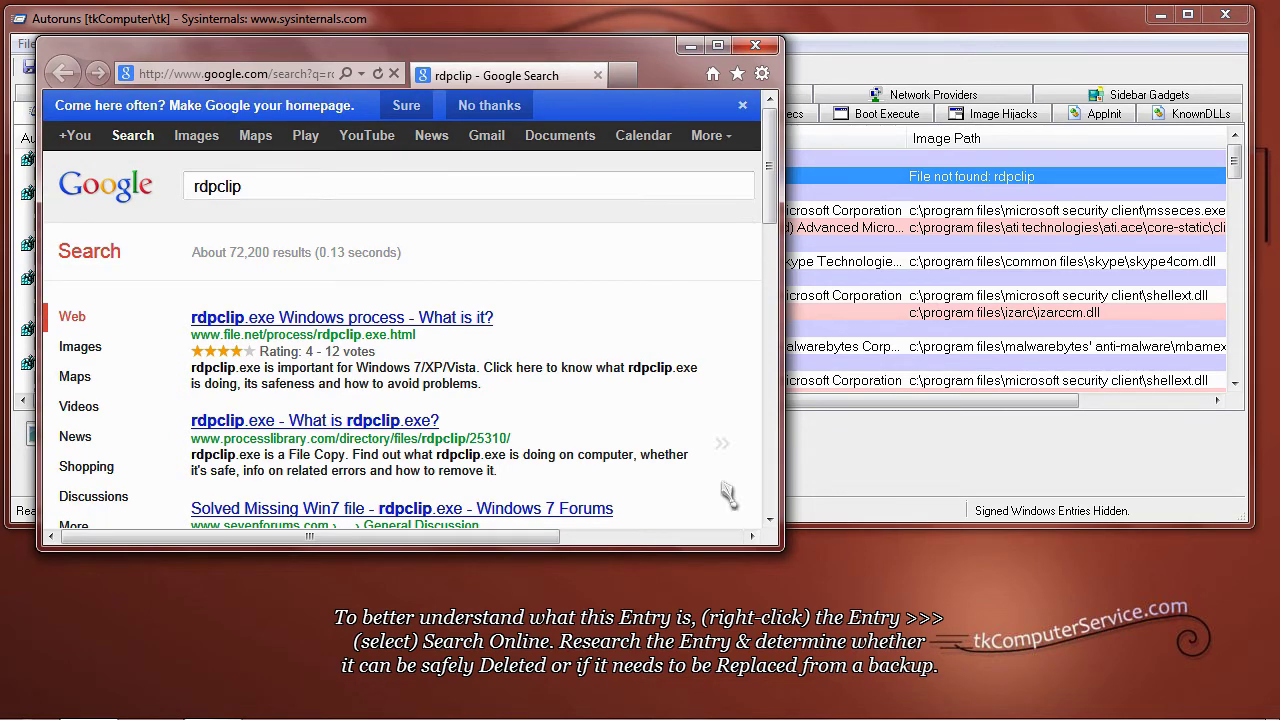
{"action": "left_click", "coordinate": [756, 47]}
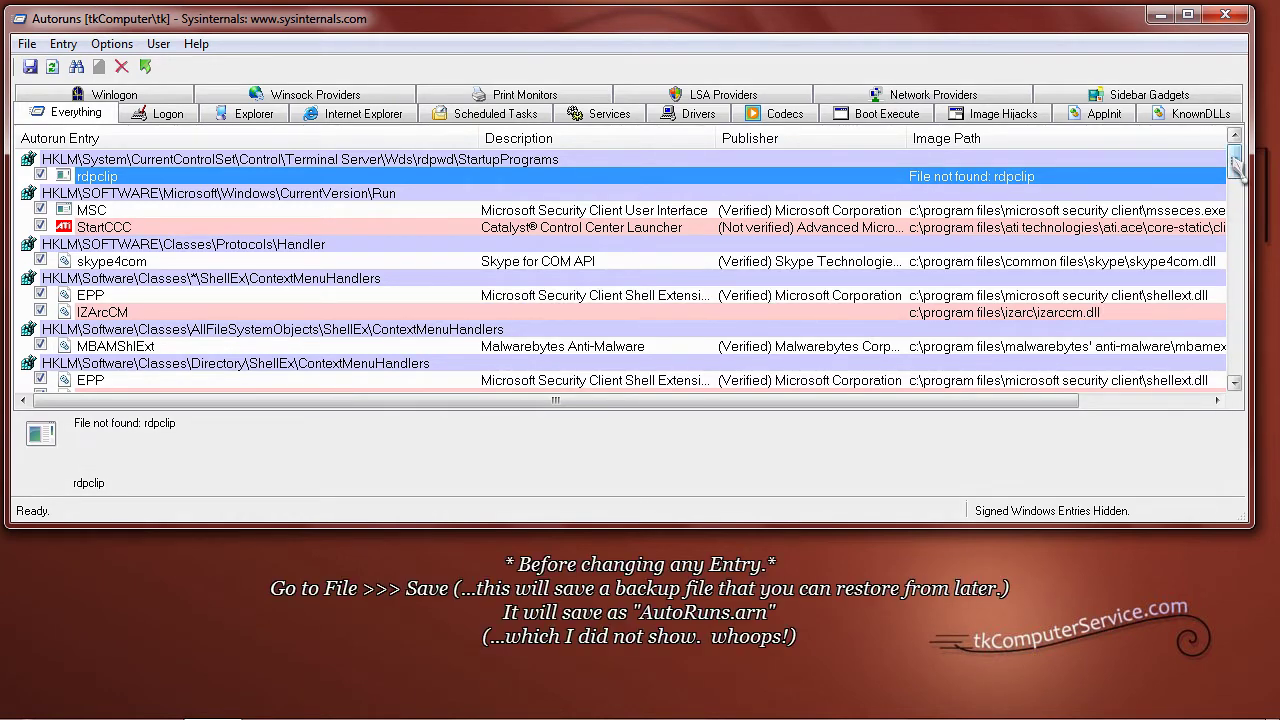
Step: Delete the leftover BitDefender entry bdfdll from the HKLM\System\CurrentControlSet\Services group and confirm the deletion
{"action": "left_click_drag", "start_coordinate": [1236, 170], "coordinate": [1236, 252]}
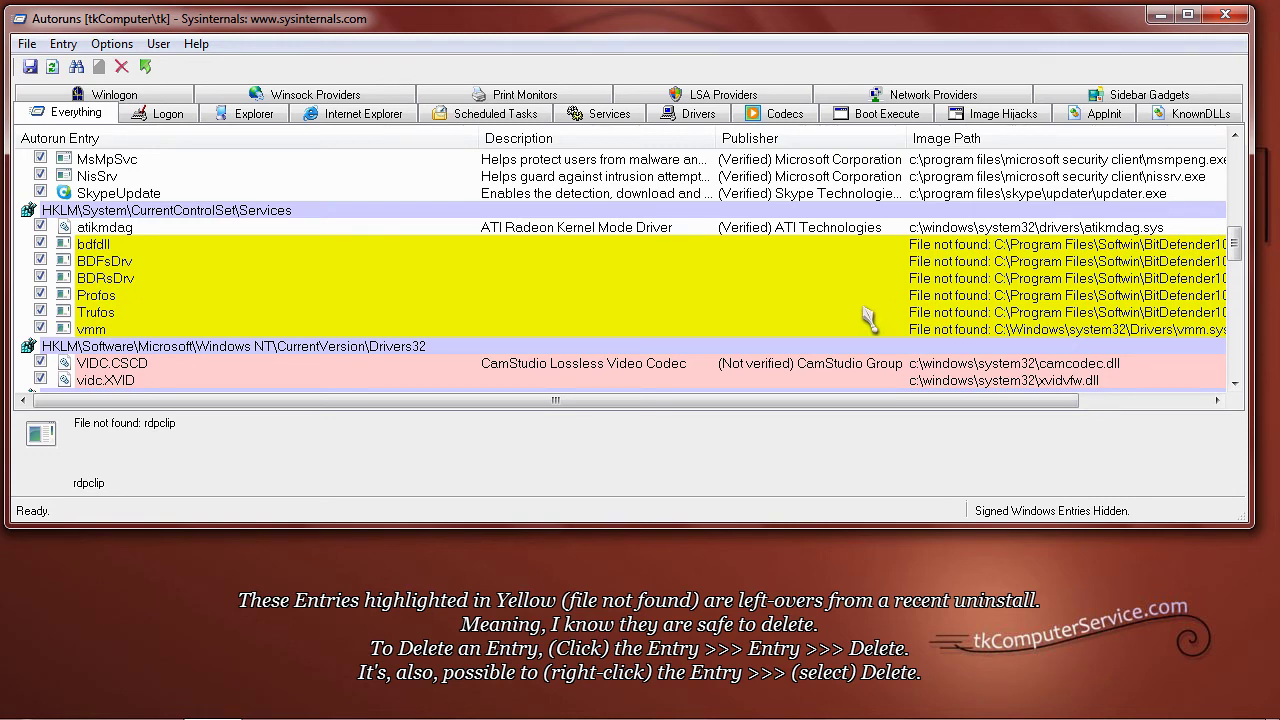
{"action": "left_click", "coordinate": [141, 250]}
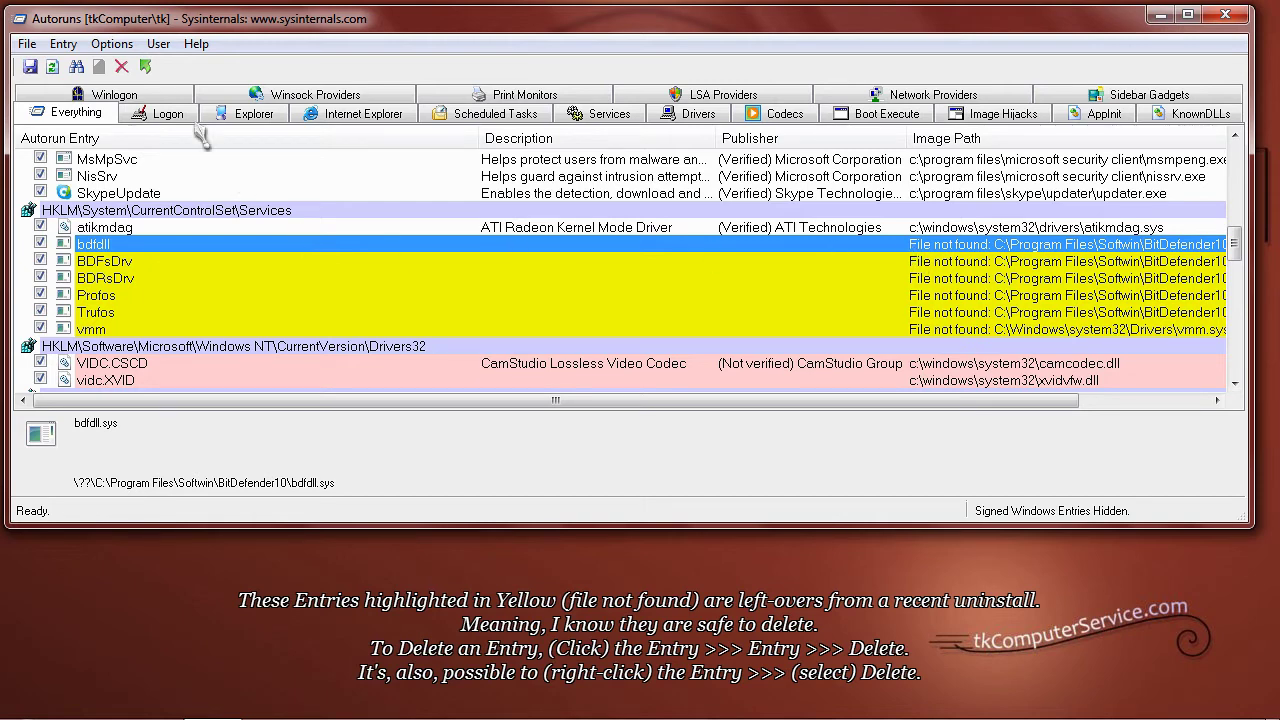
{"action": "left_click", "coordinate": [63, 44]}
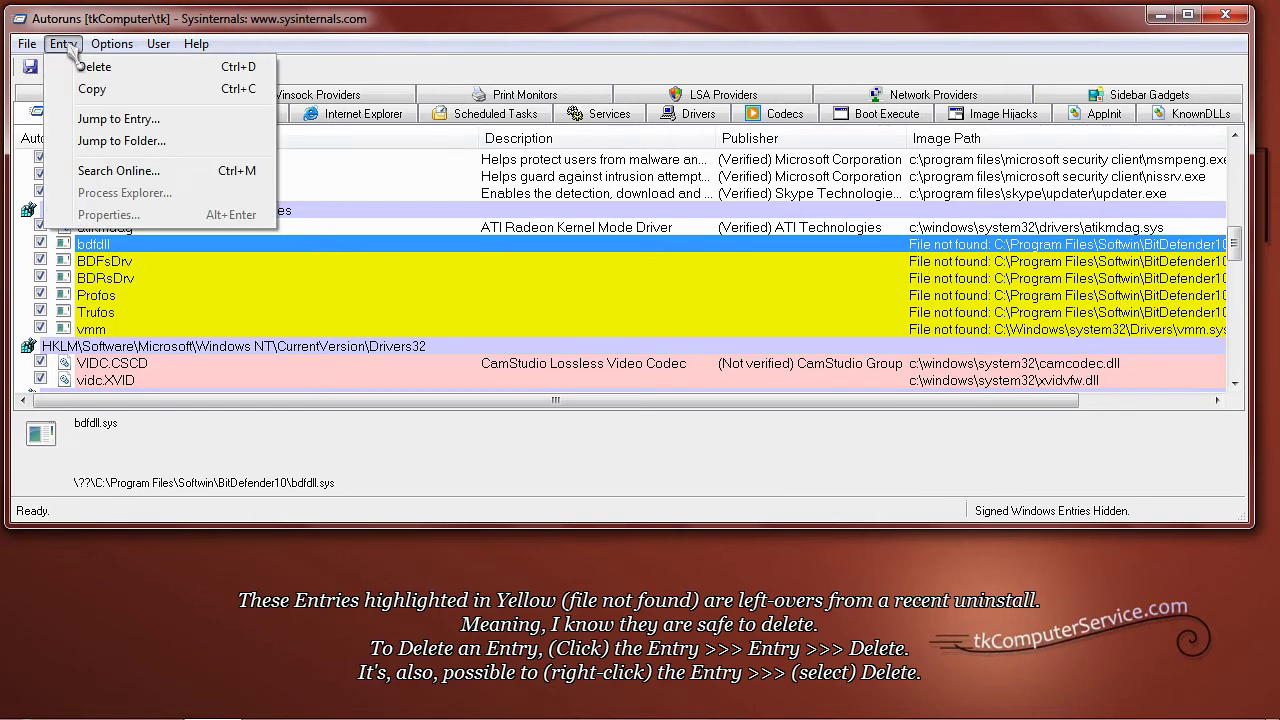
{"action": "left_click", "coordinate": [142, 68]}
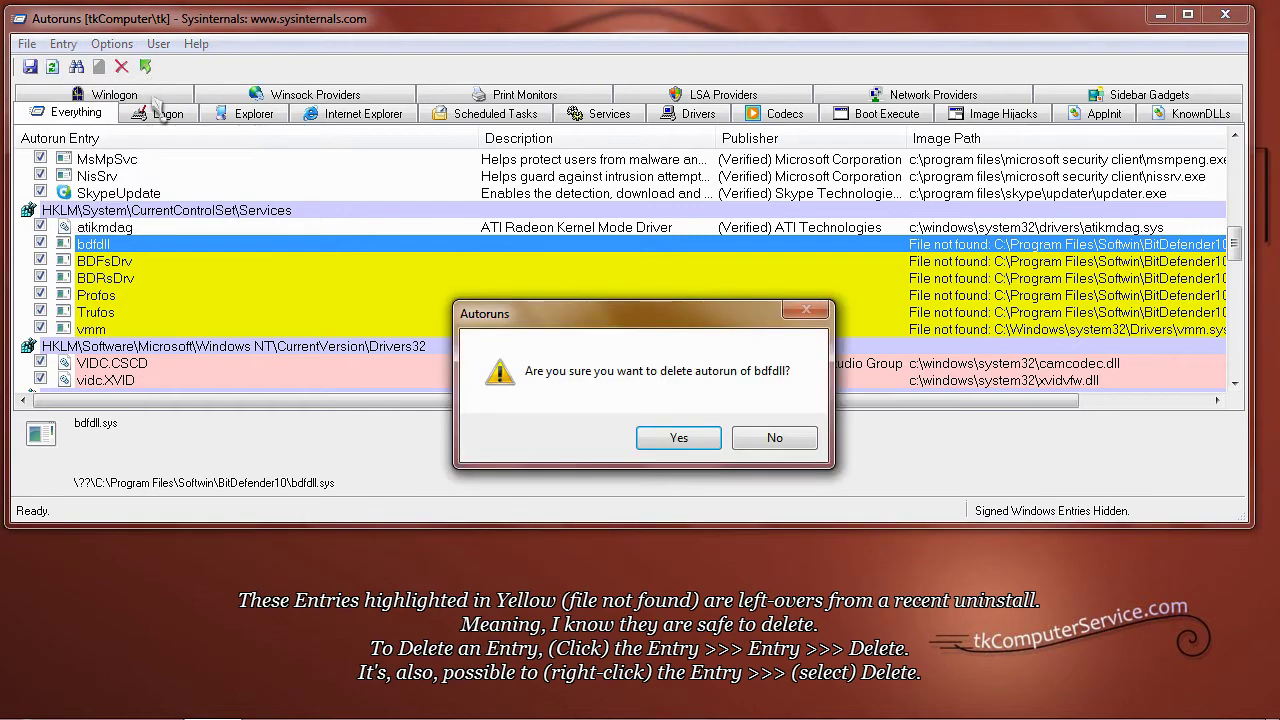
{"action": "left_click", "coordinate": [704, 440]}
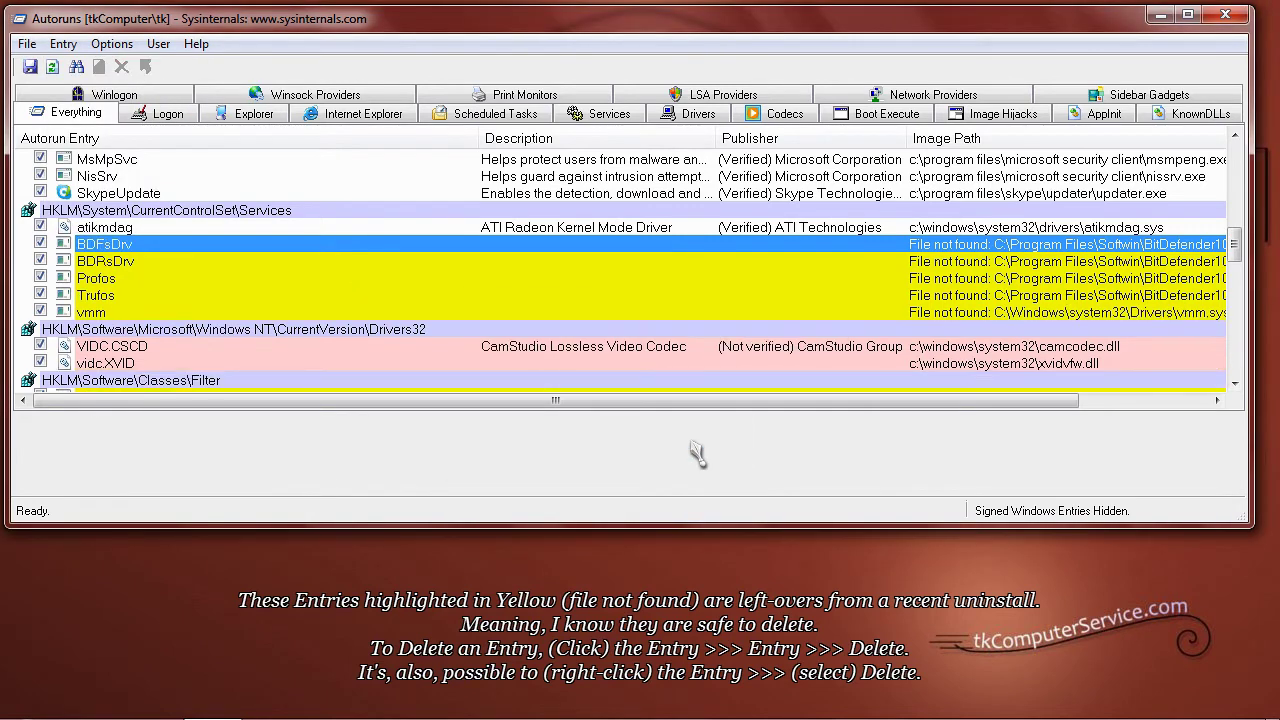
Step: Delete the leftover BDFsDrv and BDRsDrv driver entries from the Services group, confirming each deletion
{"action": "right_click", "coordinate": [336, 248]}
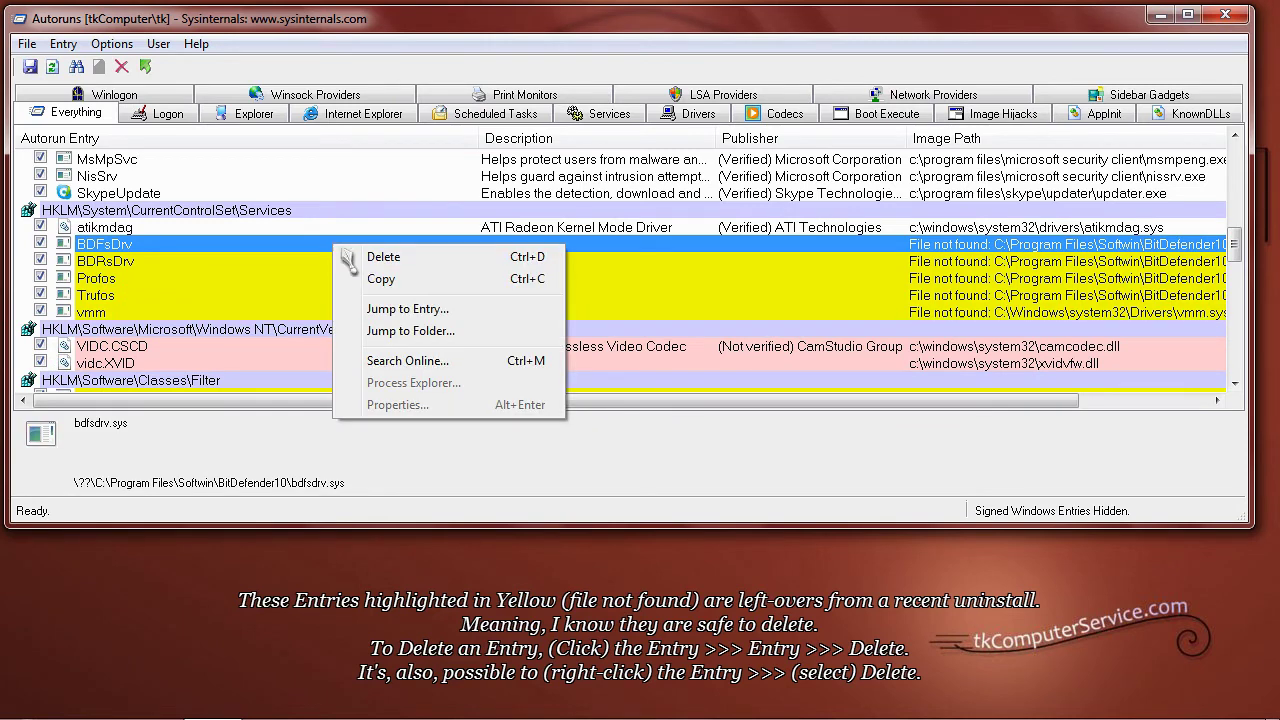
{"action": "left_click", "coordinate": [456, 264]}
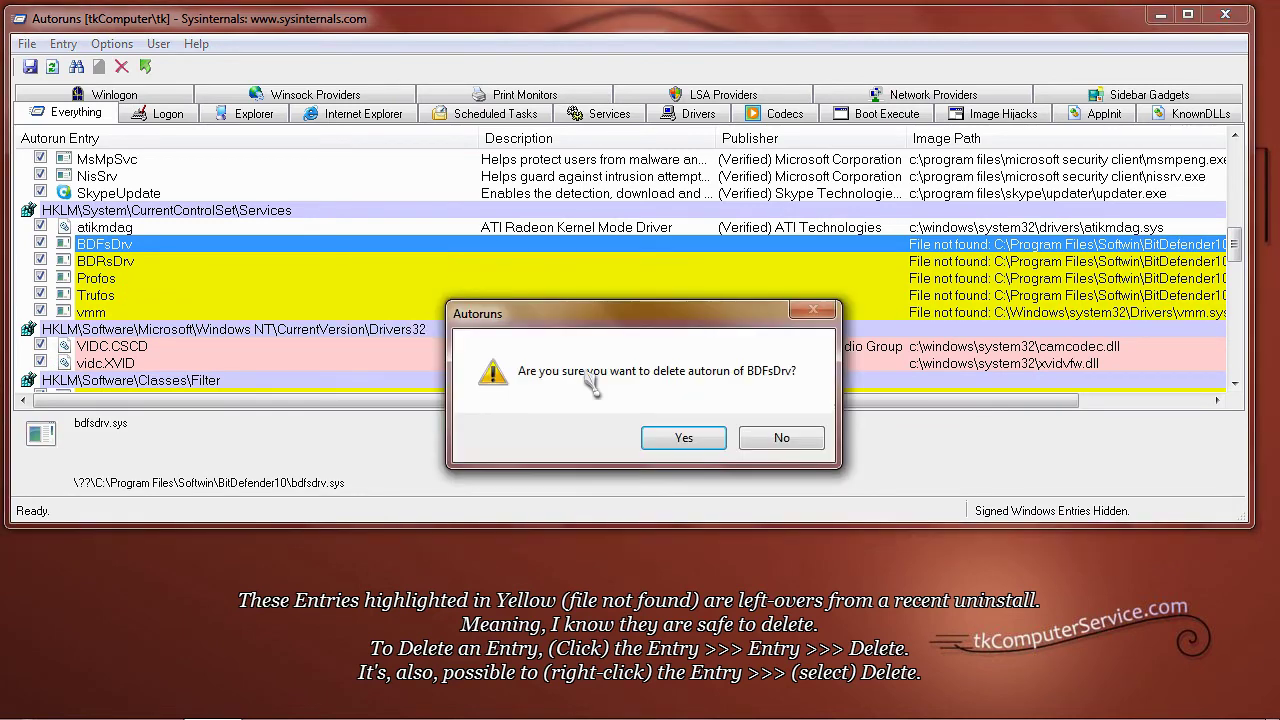
{"action": "left_click", "coordinate": [683, 442]}
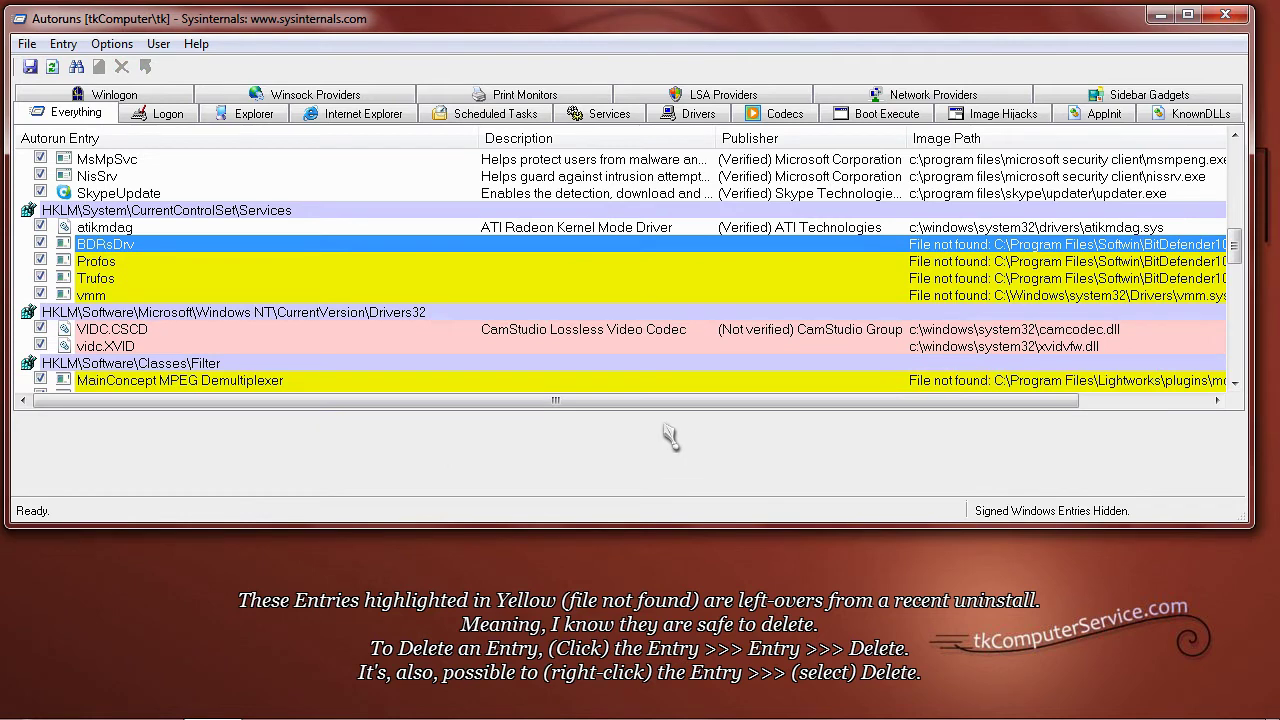
{"action": "right_click", "coordinate": [391, 247]}
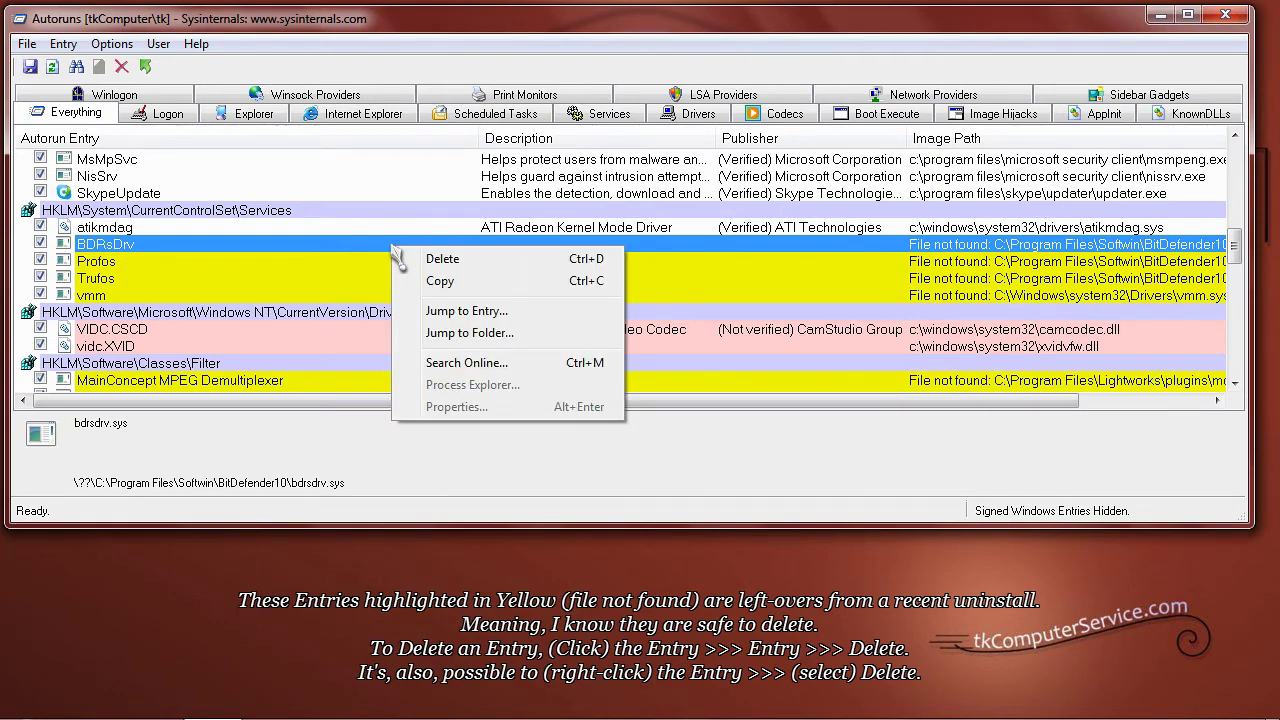
{"action": "left_click", "coordinate": [485, 260]}
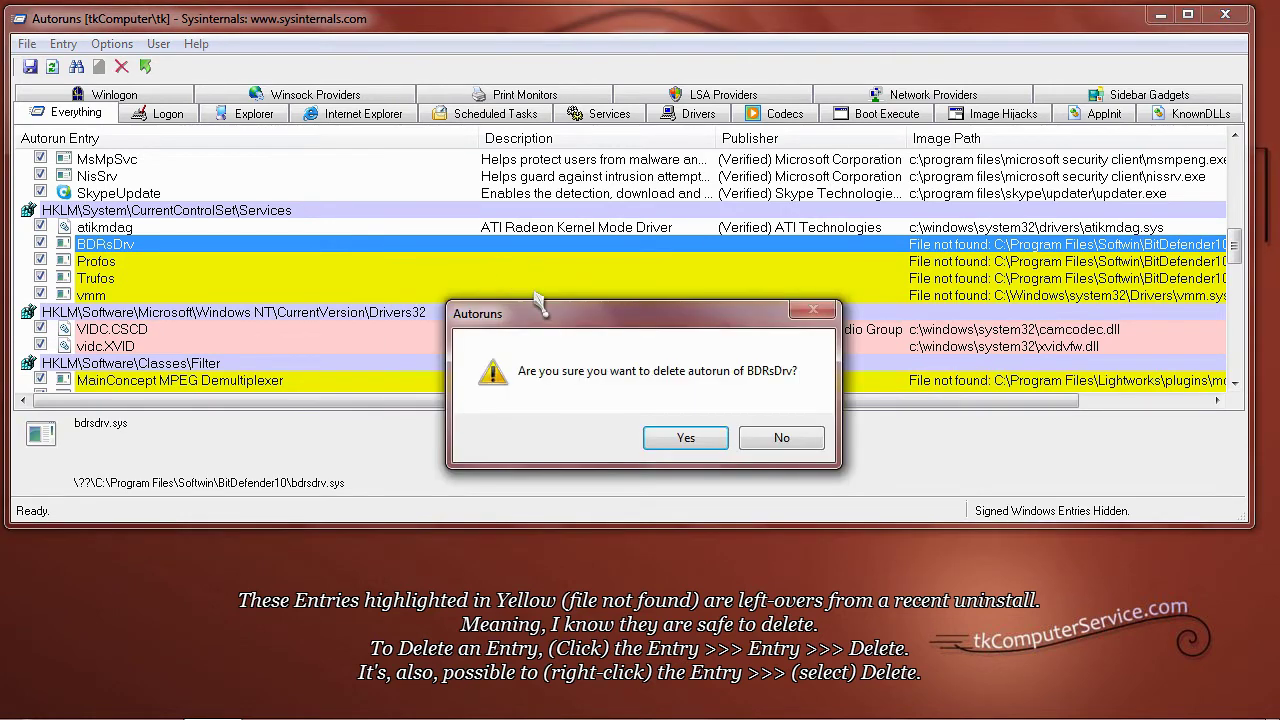
{"action": "left_click", "coordinate": [660, 440]}
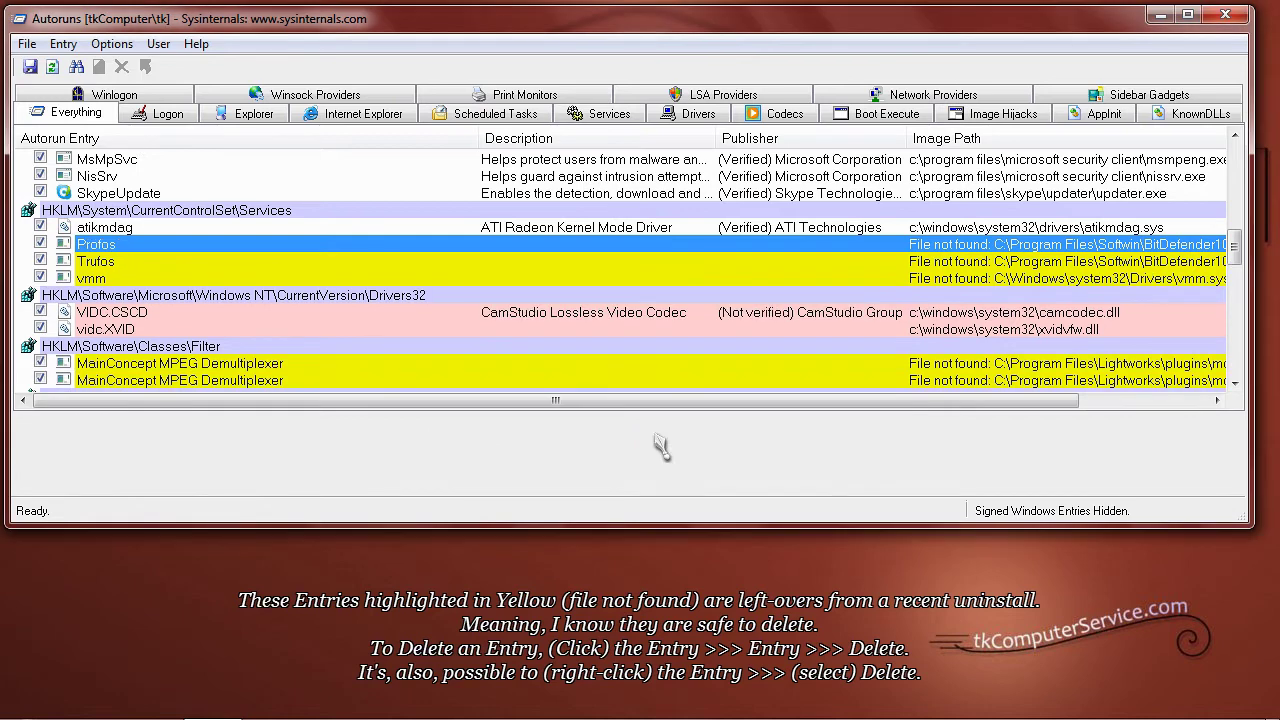
Step: Delete the leftover Profos and Trufos driver entries from the Services group, confirming each deletion
{"action": "right_click", "coordinate": [418, 252]}
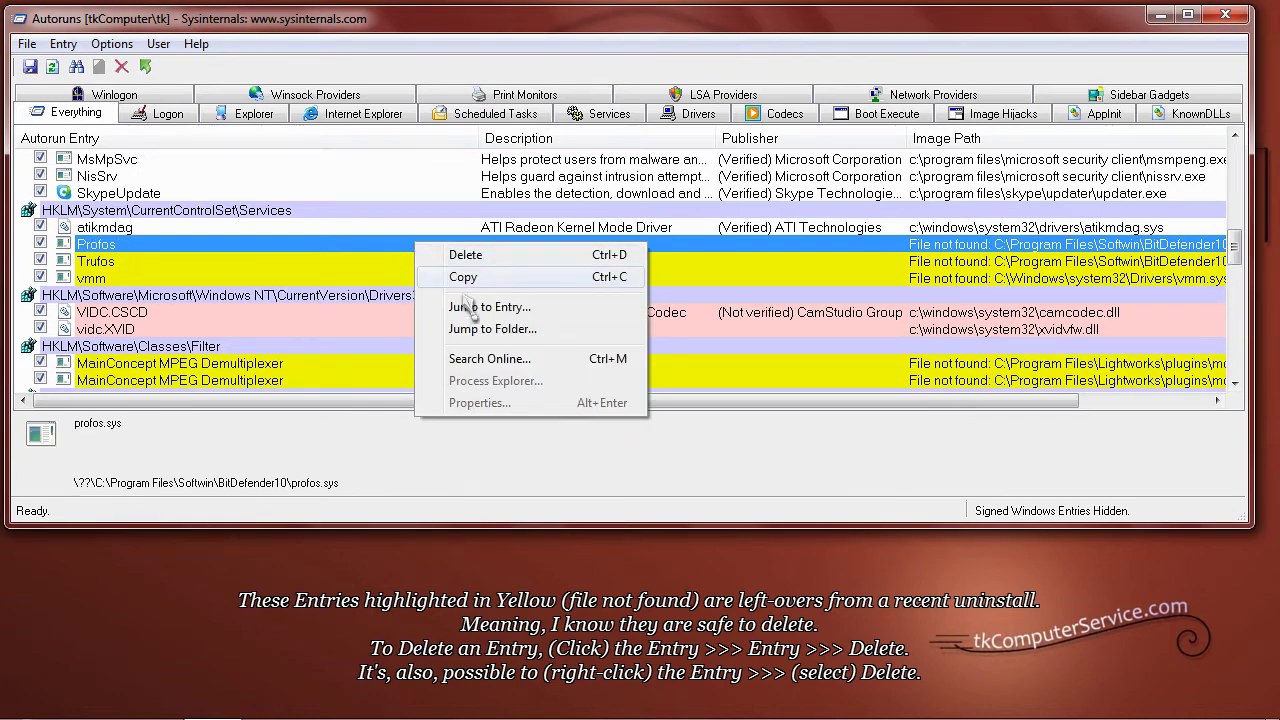
{"action": "left_click", "coordinate": [560, 256]}
{"action": "left_click", "coordinate": [676, 440]}
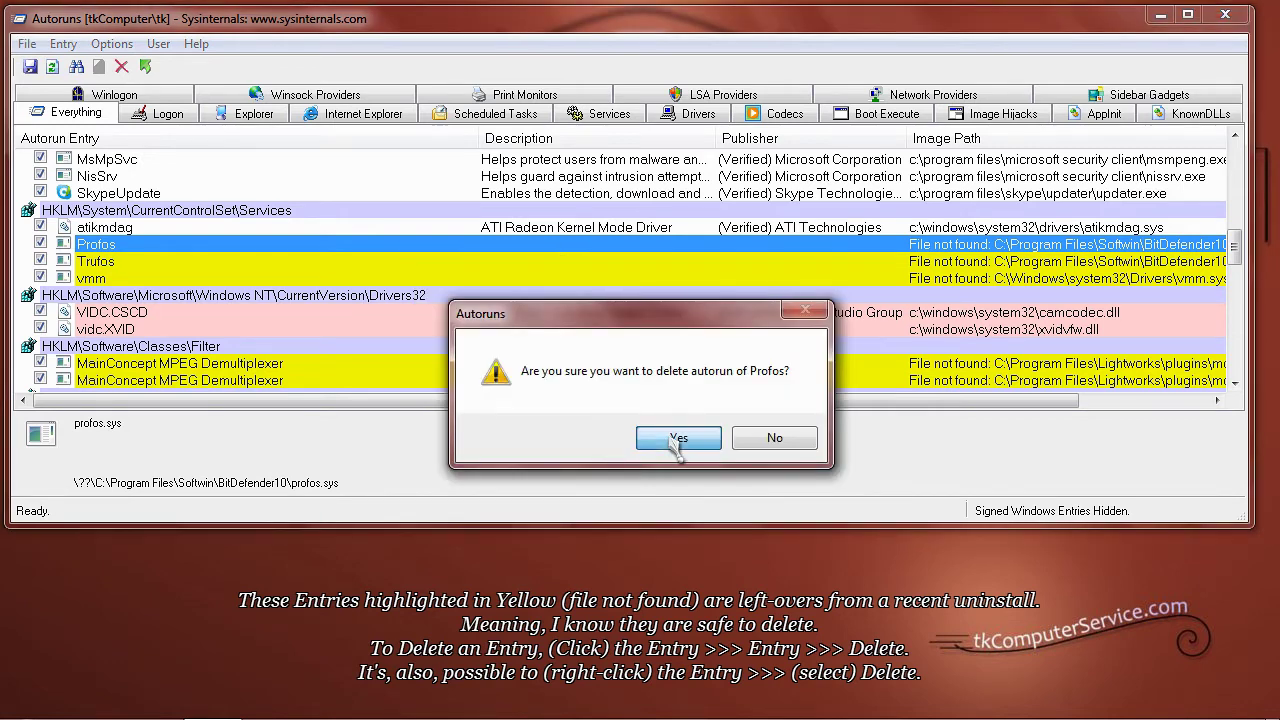
{"action": "right_click", "coordinate": [479, 250]}
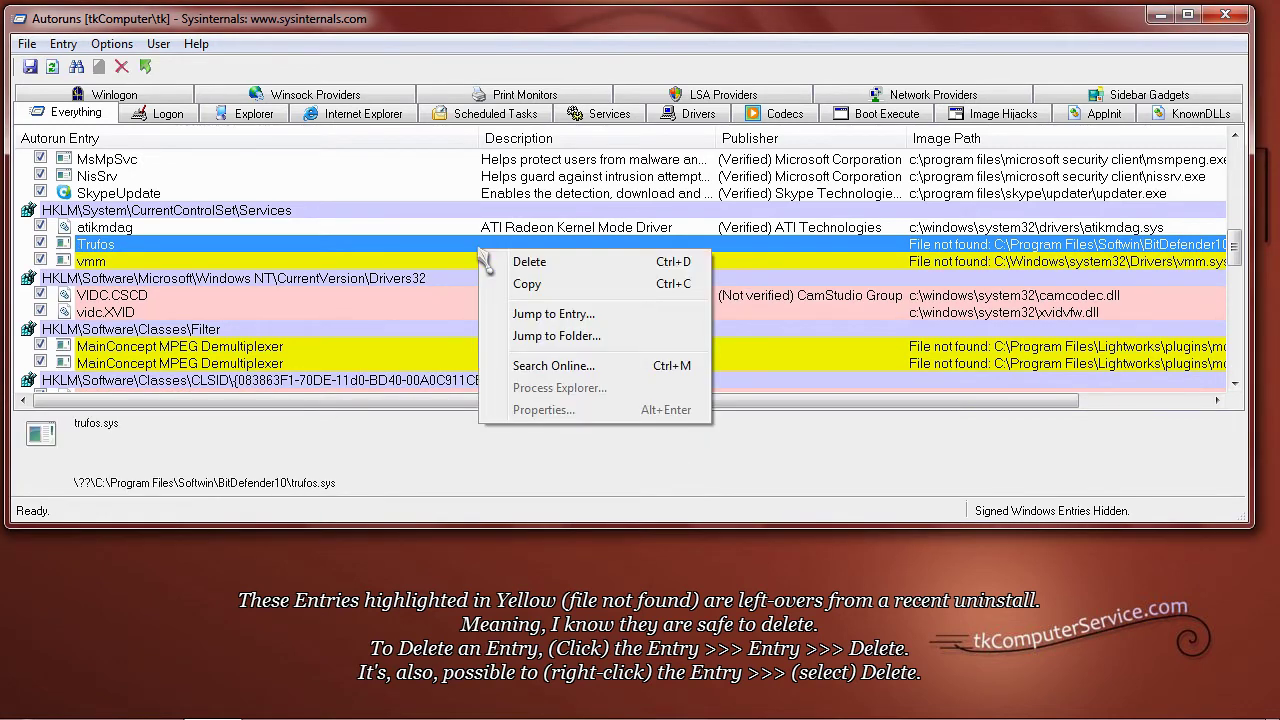
{"action": "left_click", "coordinate": [562, 256]}
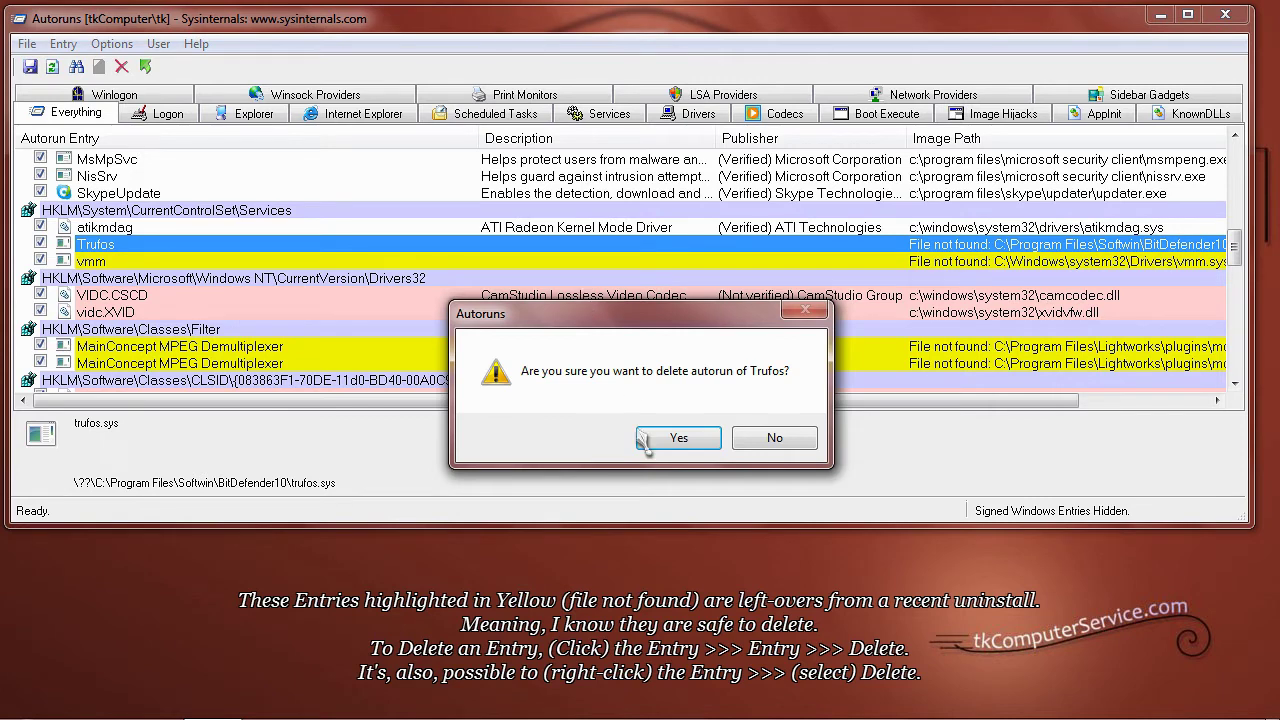
{"action": "left_click", "coordinate": [690, 440]}
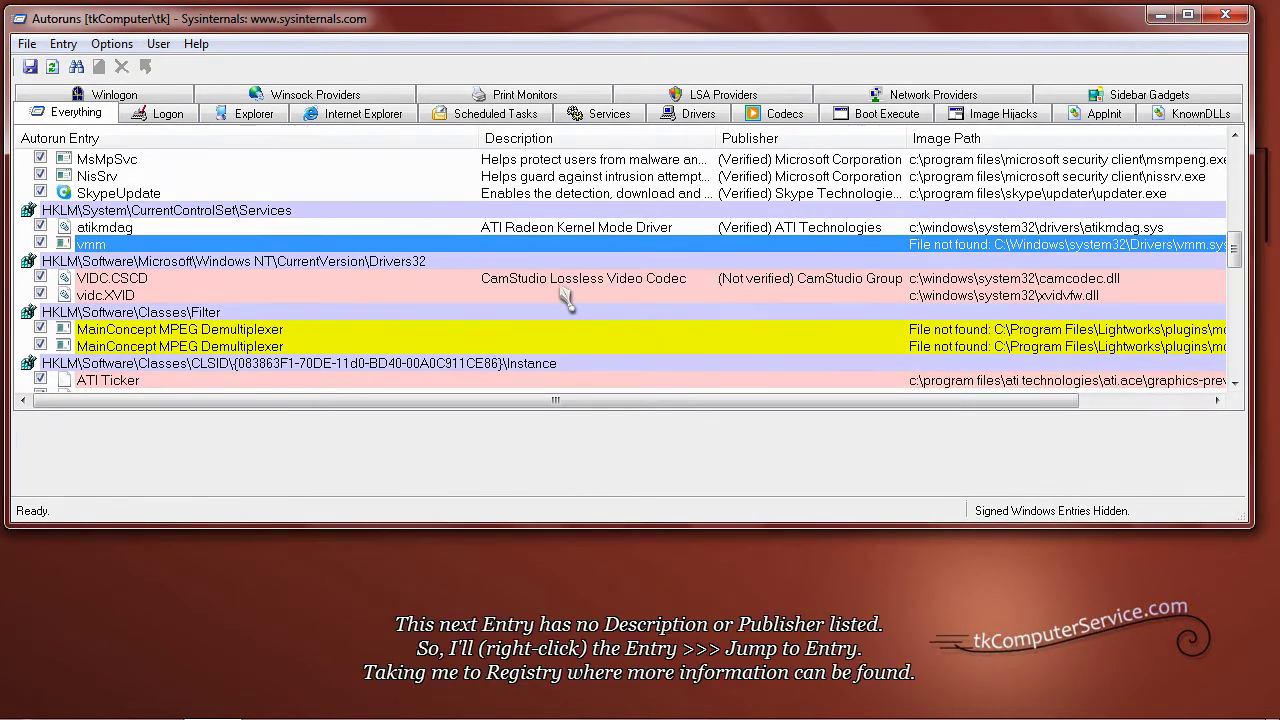
Step: Jump to the vmm entry's location in the registry, inspect its values and close the Registry Editor
{"action": "mouse_move", "coordinate": [549, 402]}
{"action": "left_mouse_down"}
{"action": "mouse_move", "coordinate": [716, 403]}
{"action": "mouse_move", "coordinate": [536, 401]}
{"action": "left_mouse_up"}
{"action": "left_click", "coordinate": [470, 262]}
{"action": "left_click", "coordinate": [467, 245]}
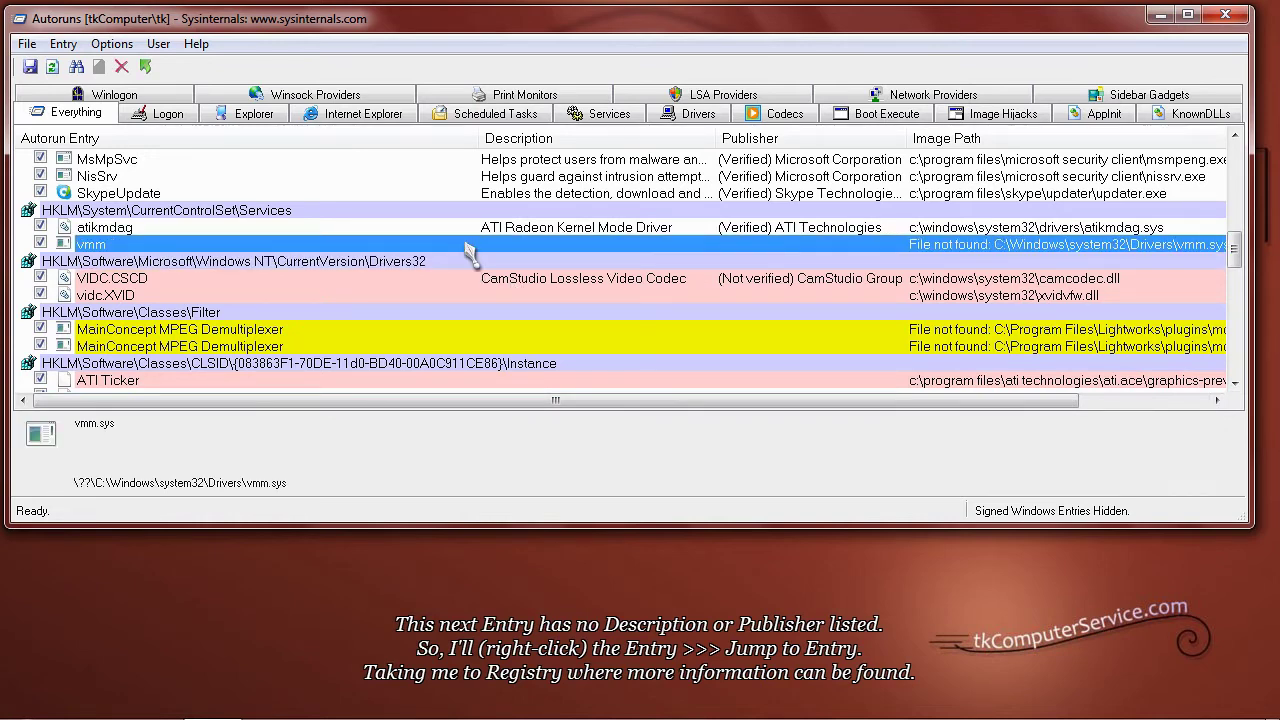
{"action": "right_click", "coordinate": [468, 250]}
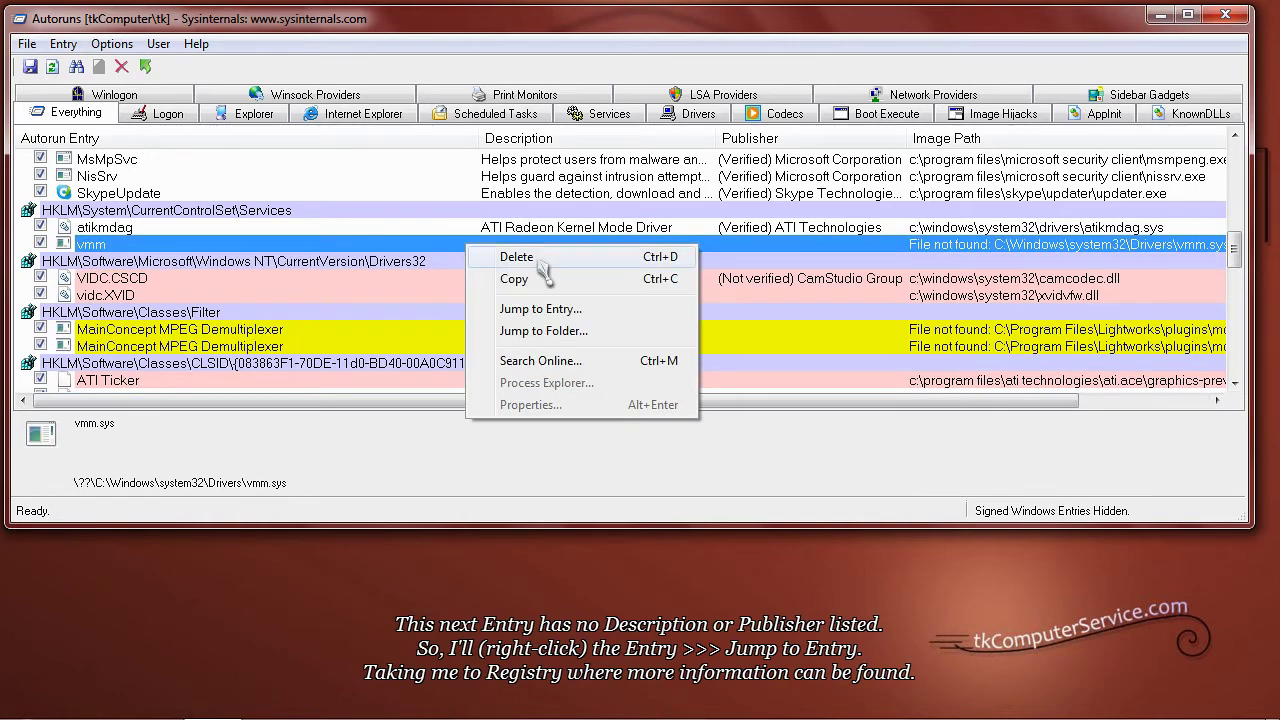
{"action": "left_click", "coordinate": [590, 316]}
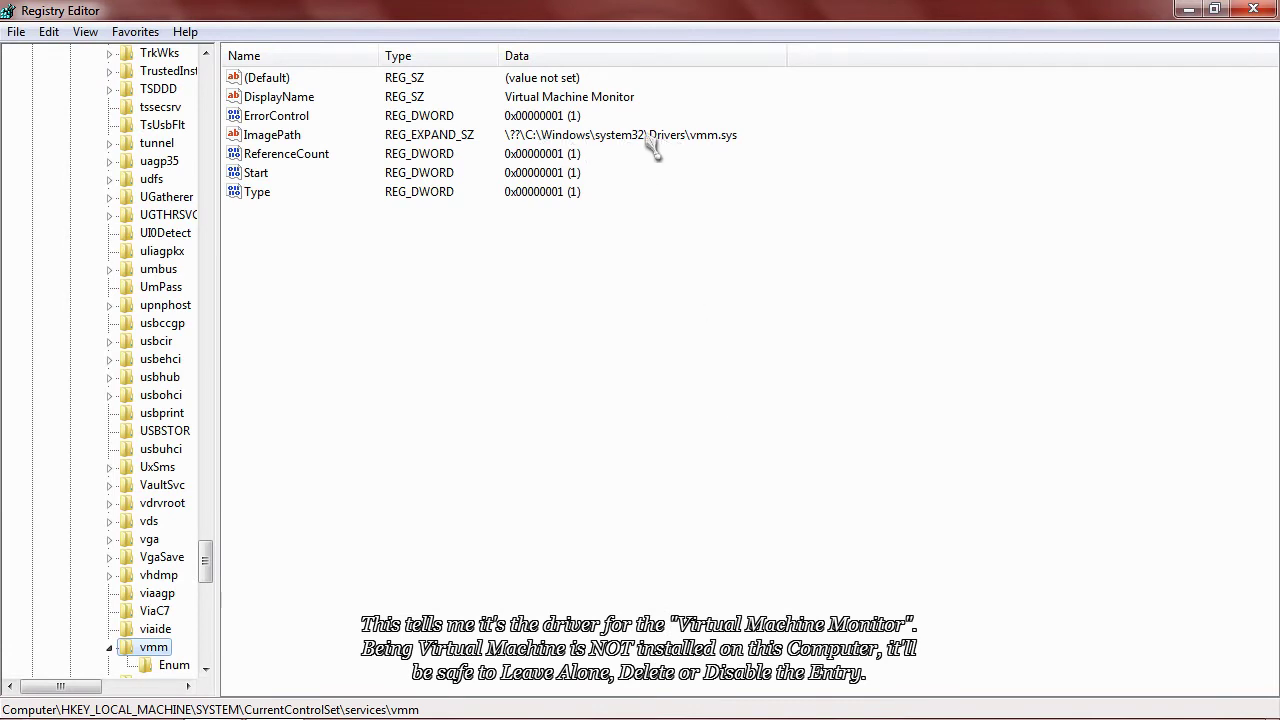
{"action": "key", "text": "Tab"}
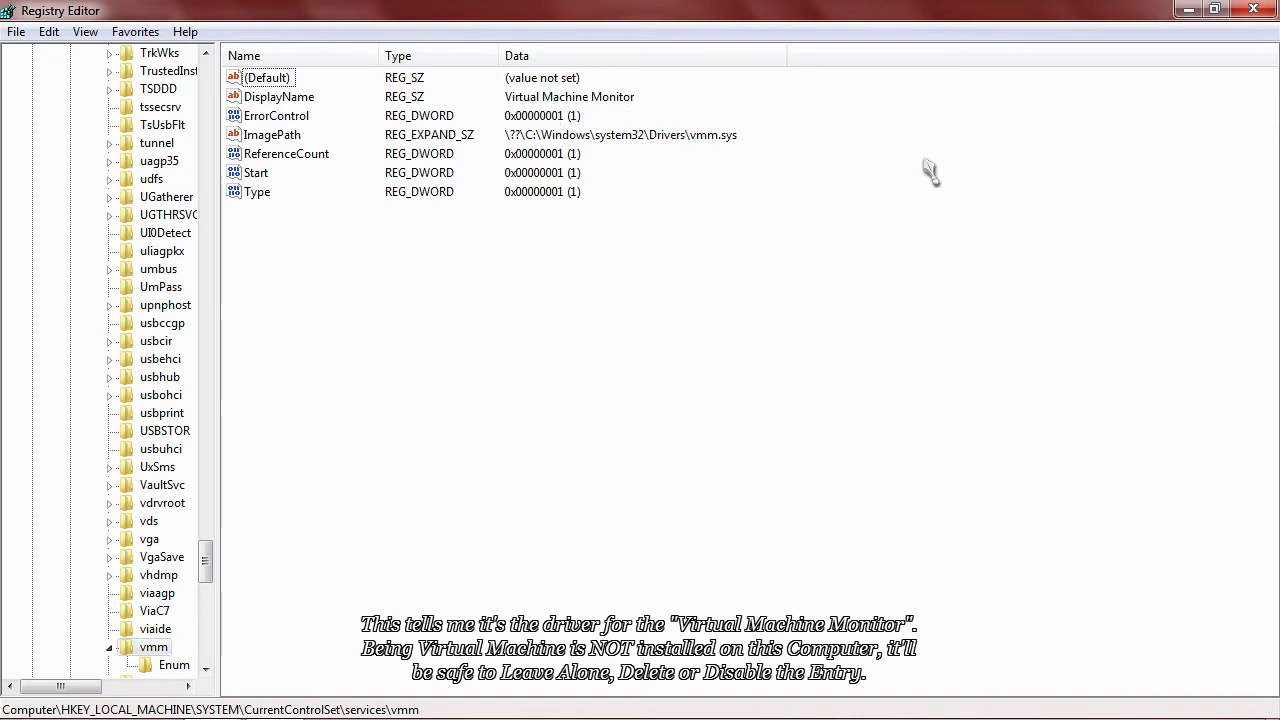
{"action": "left_click", "coordinate": [1266, 12]}
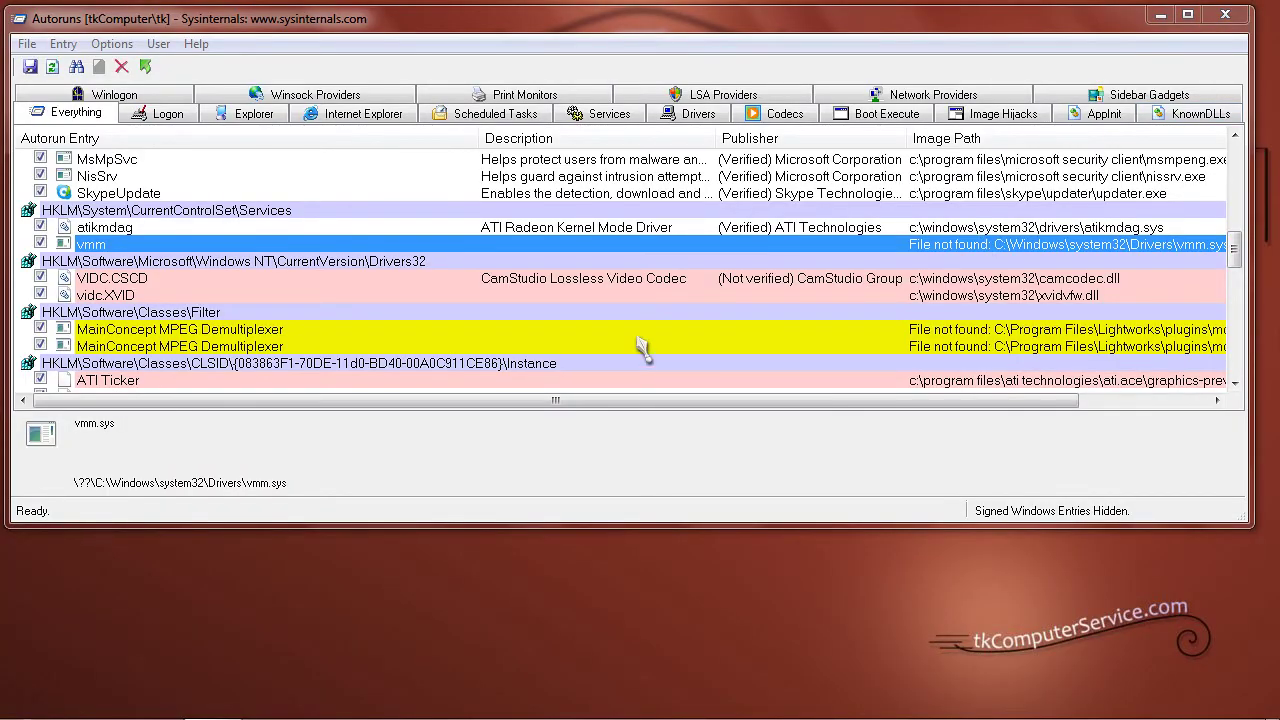
Step: Delete the first MainConcept MPEG Demultiplexer entry under HKLM\Software\Classes\Filter and confirm the deletion
{"action": "left_click_drag", "start_coordinate": [600, 401], "coordinate": [563, 406]}
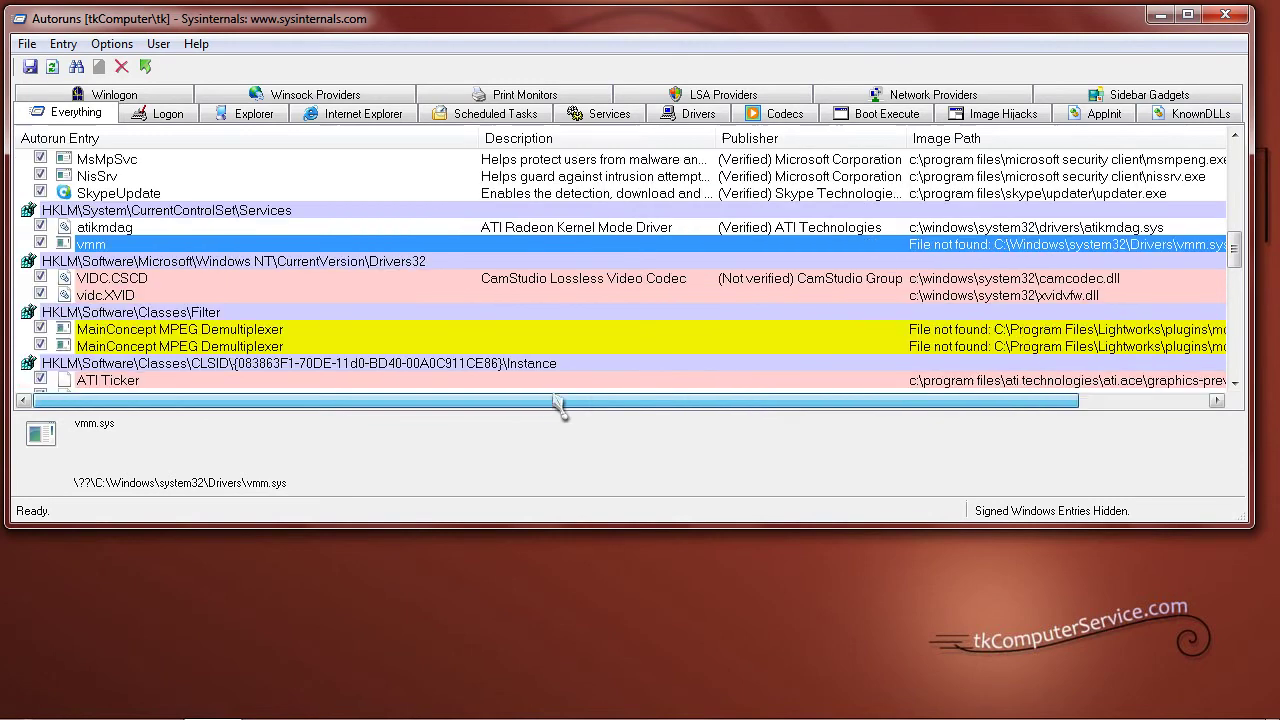
{"action": "right_click", "coordinate": [316, 330]}
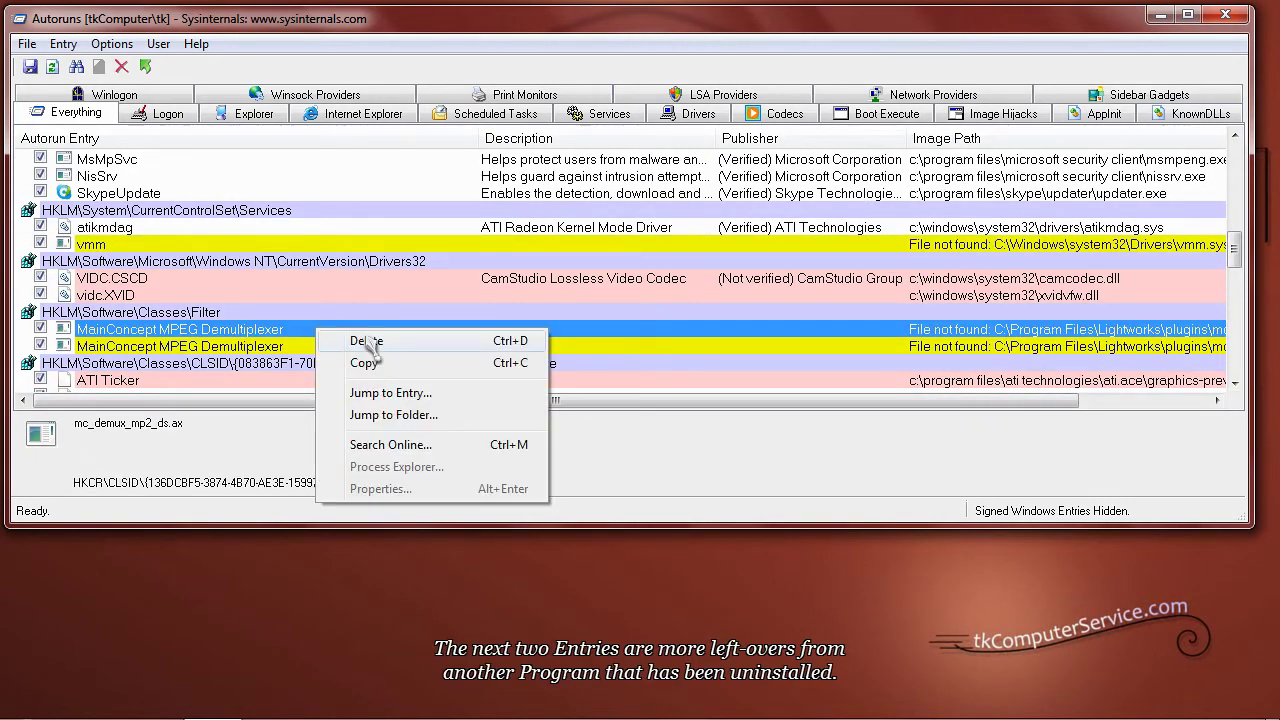
{"action": "left_click", "coordinate": [366, 341]}
{"action": "left_click", "coordinate": [713, 437]}
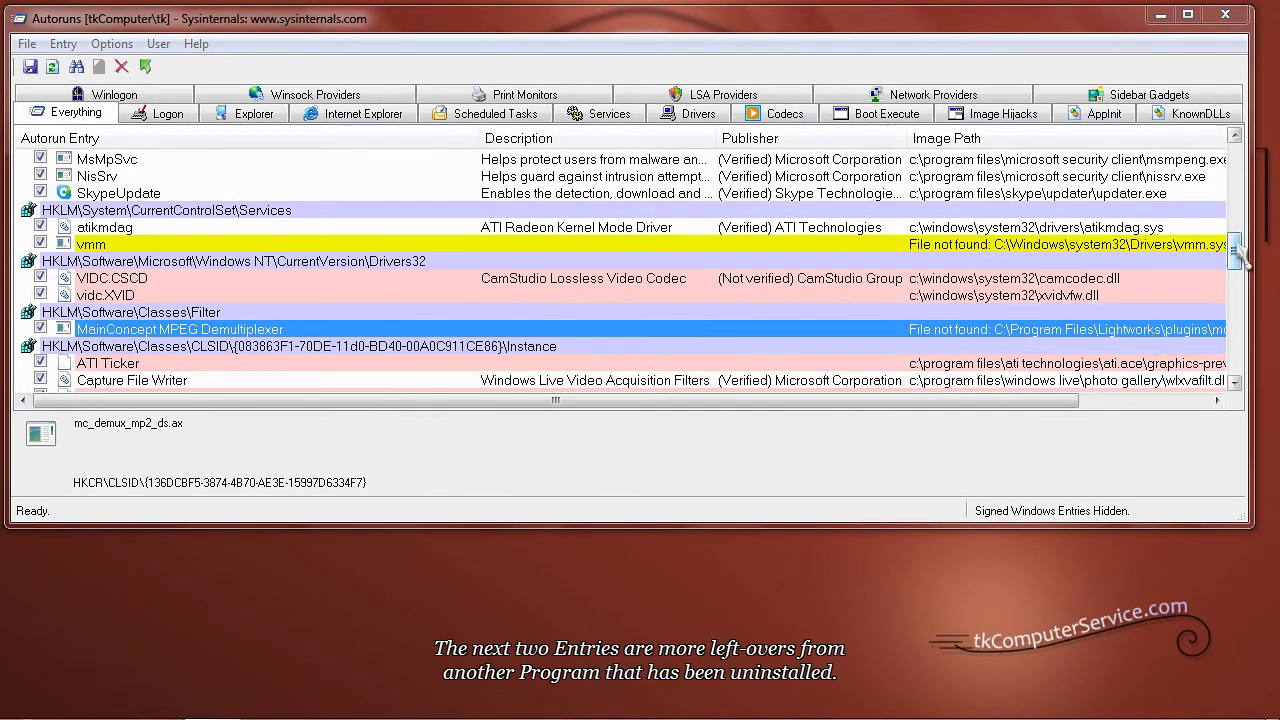
Step: Delete the MainConcept MPEG Demultiplexer entry listed between Haali Media Splitter and Matroska Muxer in the CLSID Instance group
{"action": "left_click_drag", "start_coordinate": [1236, 258], "coordinate": [1237, 283]}
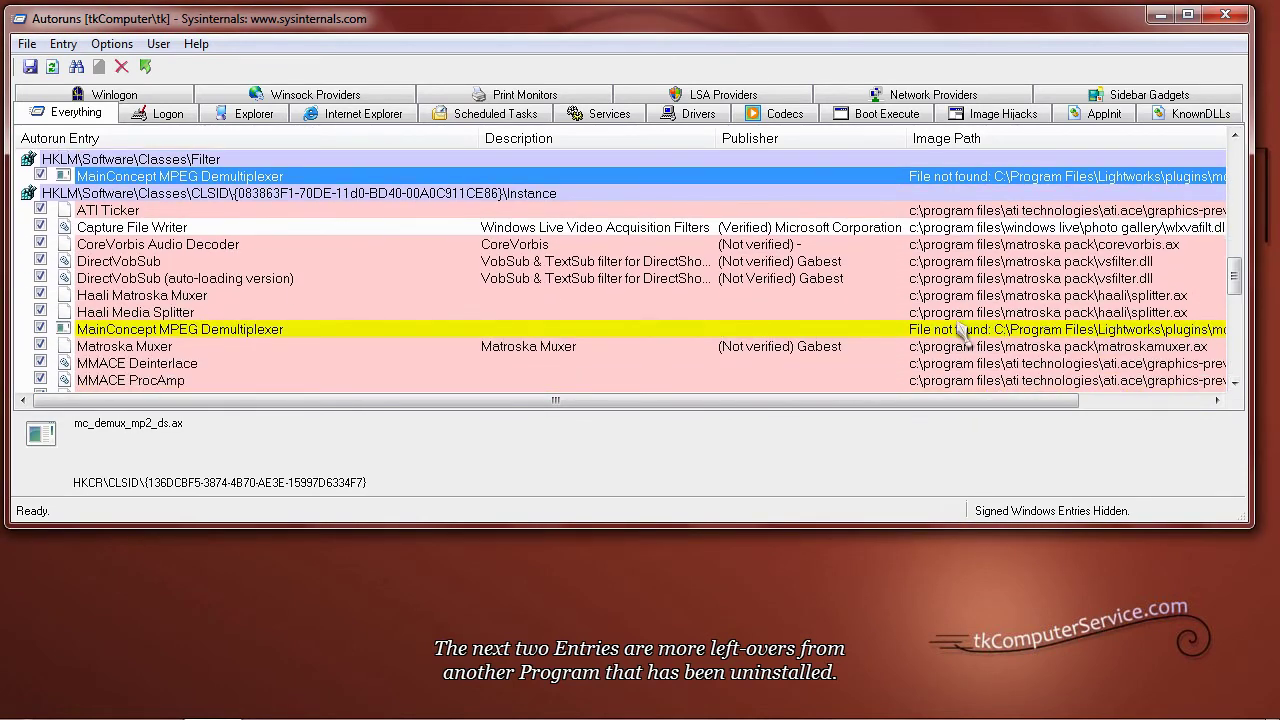
{"action": "left_click", "coordinate": [360, 332]}
{"action": "right_click", "coordinate": [358, 331]}
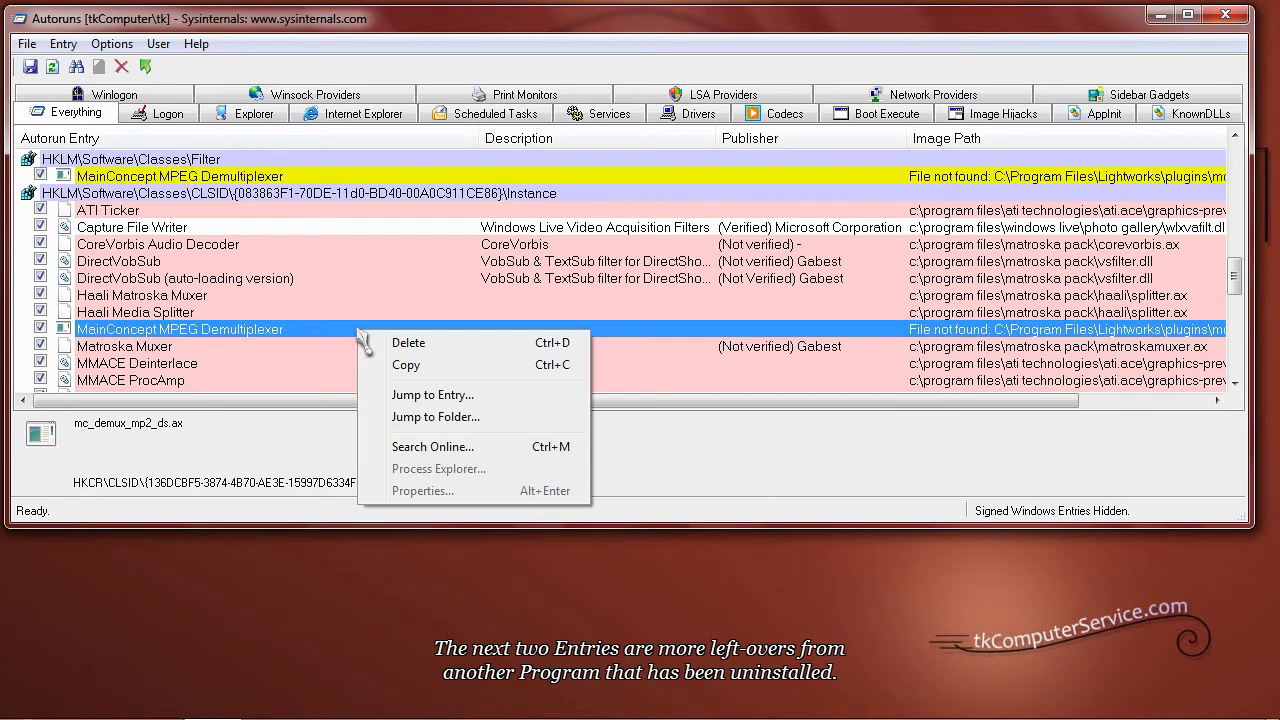
{"action": "left_click", "coordinate": [408, 343]}
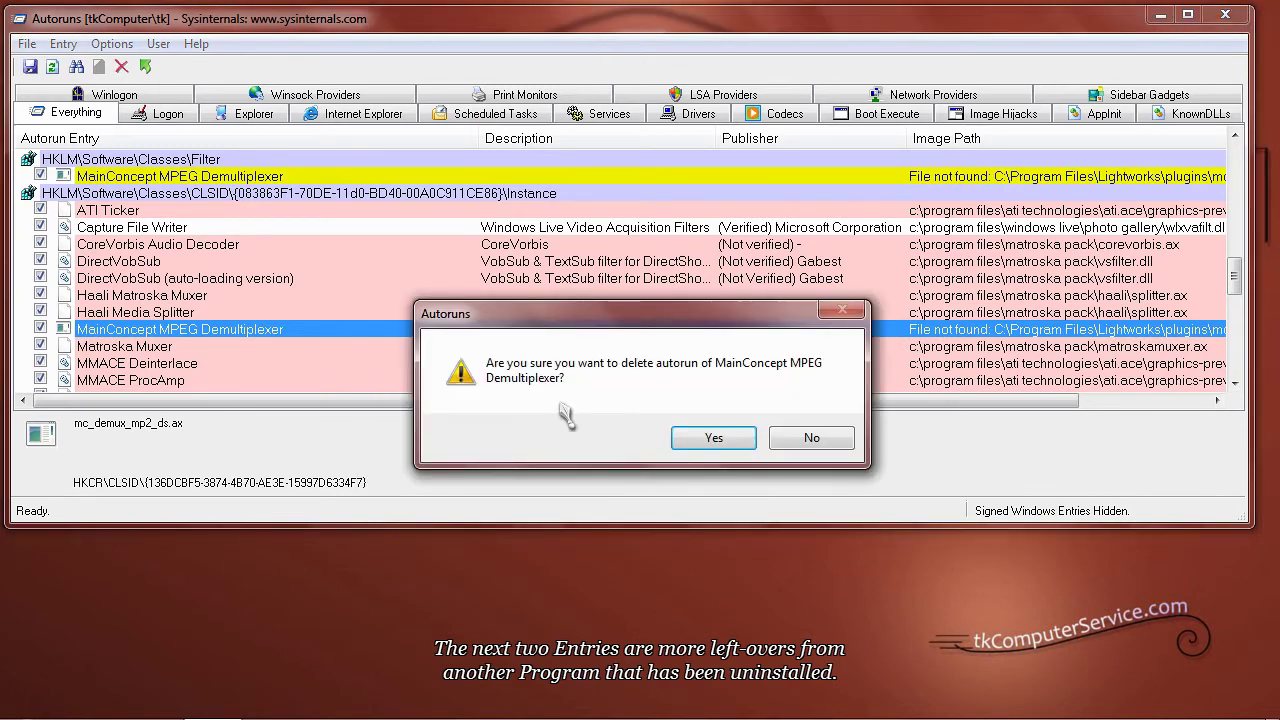
{"action": "left_click", "coordinate": [711, 439]}
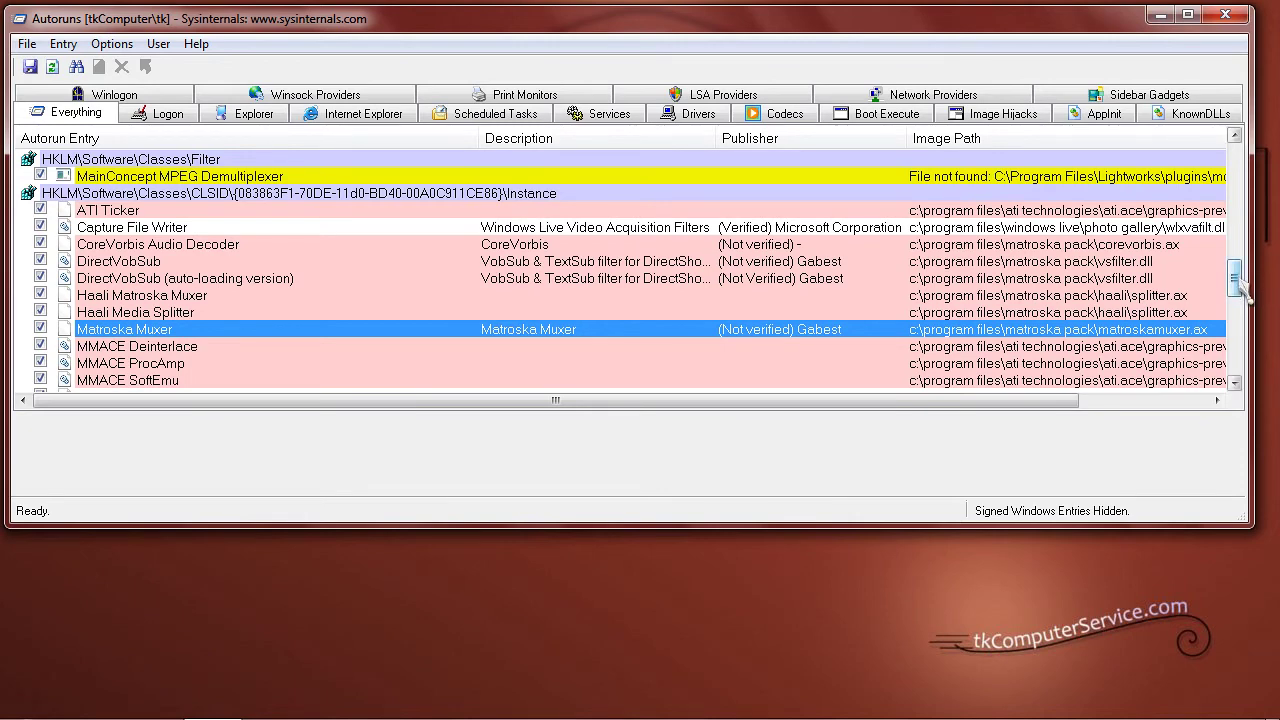
Step: Turn on Hide Microsoft entries in the filter options and apply it to the list
{"action": "scroll", "coordinate": [1246, 300], "scroll_direction": "down", "scroll_amount": 2}
{"action": "left_click_drag", "start_coordinate": [1246, 305], "coordinate": [1249, 390]}
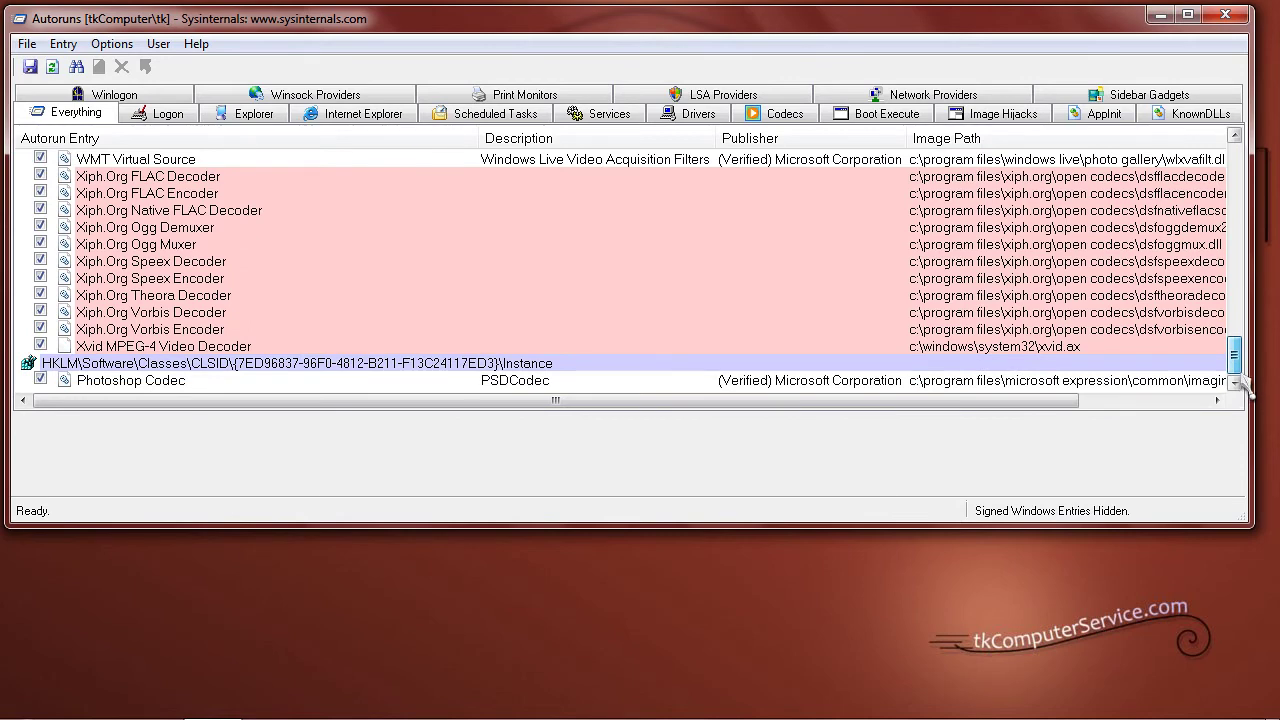
{"action": "left_click_drag", "start_coordinate": [1246, 348], "coordinate": [1246, 150]}
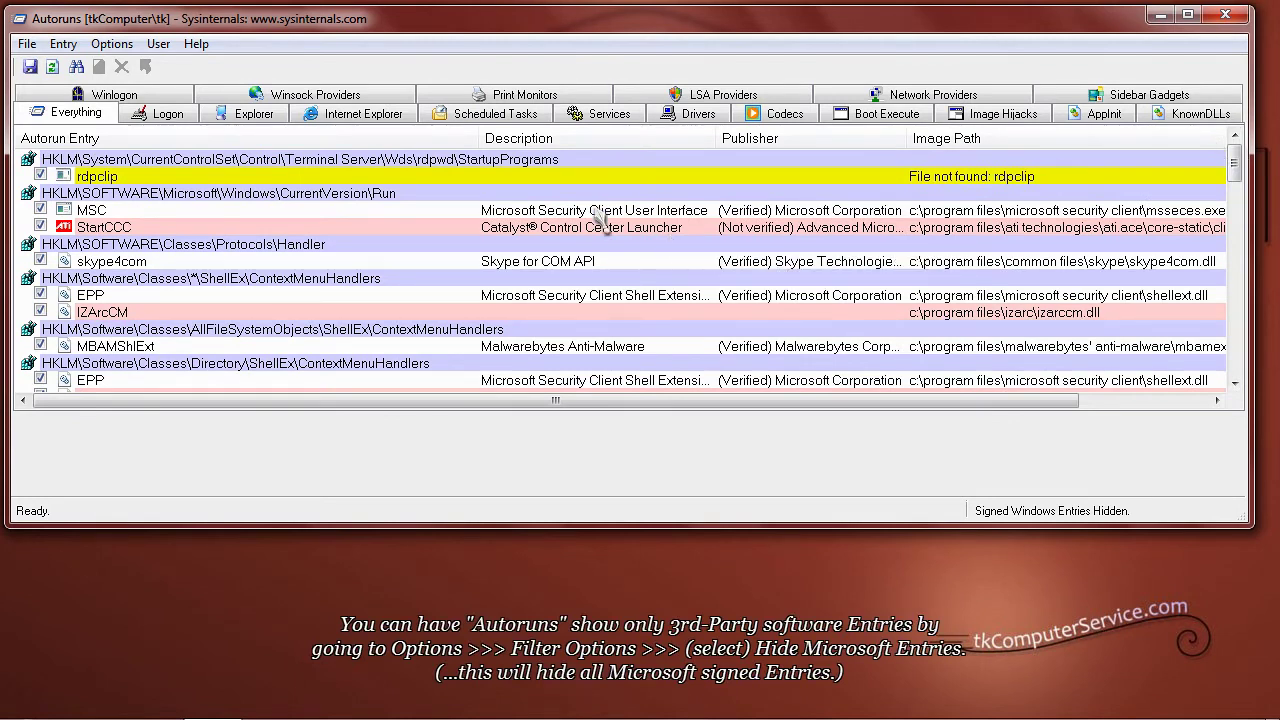
{"action": "left_click", "coordinate": [116, 45]}
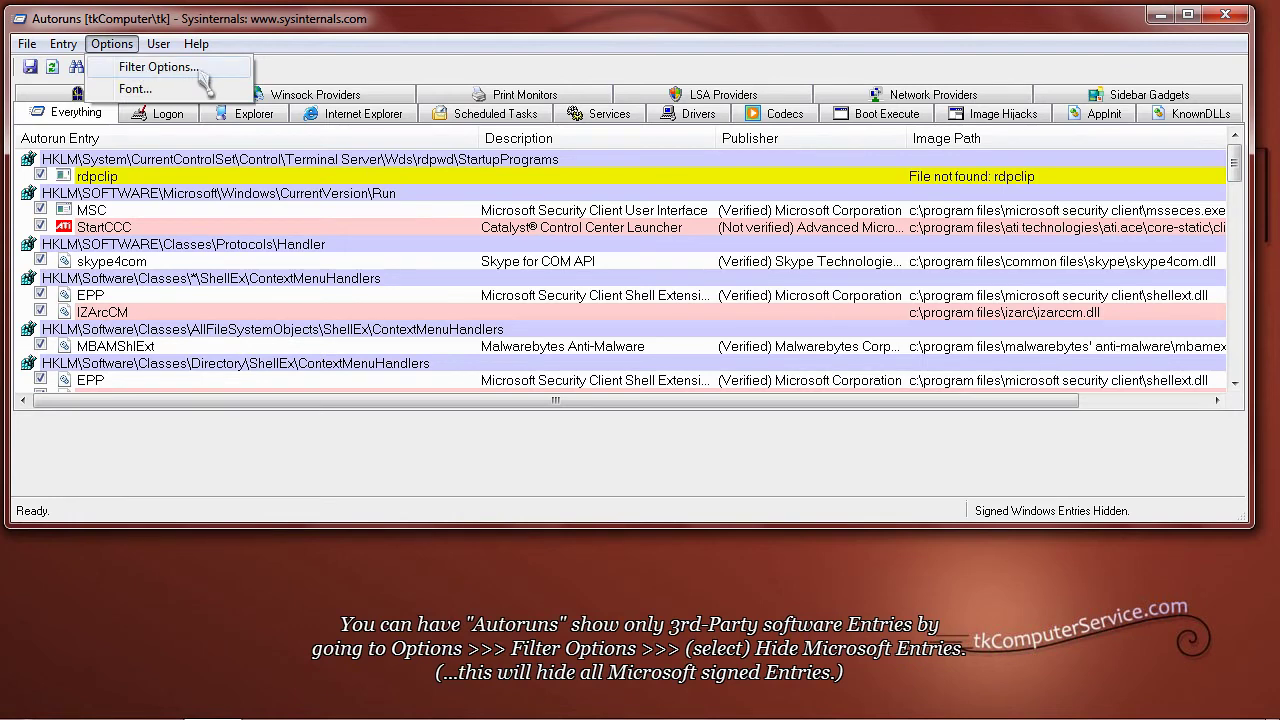
{"action": "left_click", "coordinate": [158, 67]}
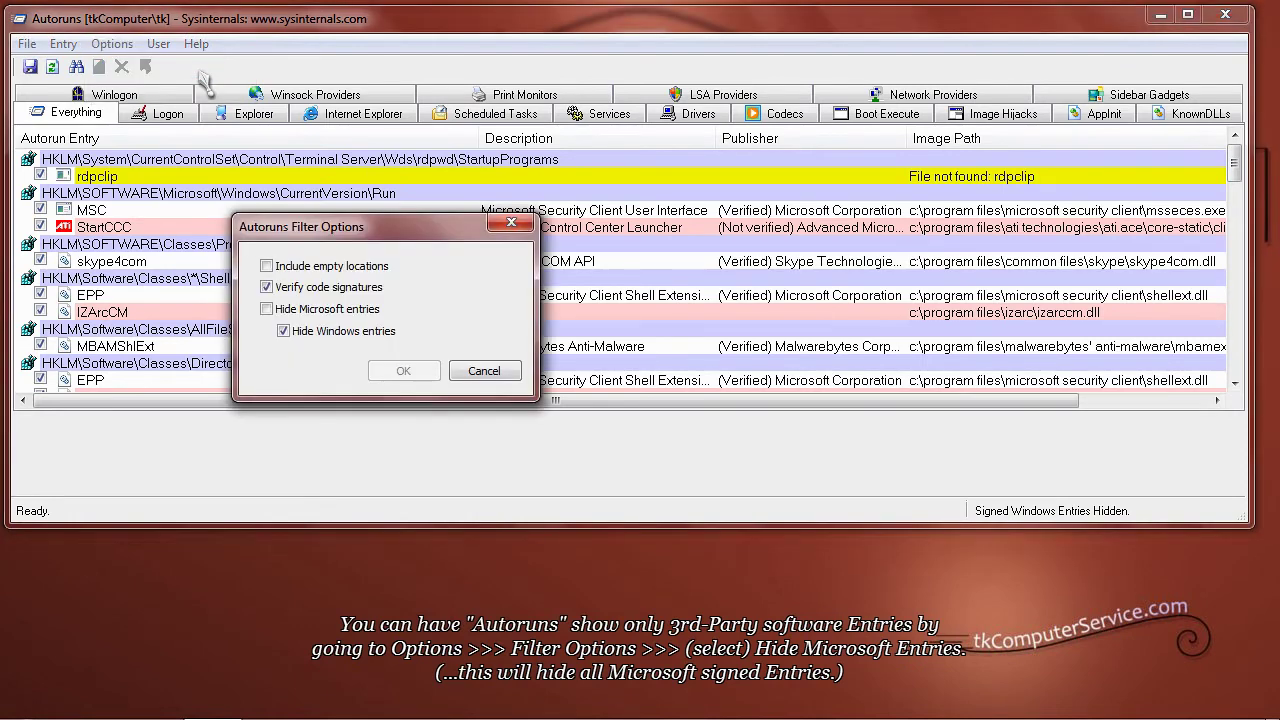
{"action": "left_click", "coordinate": [266, 309]}
{"action": "left_click", "coordinate": [401, 373]}
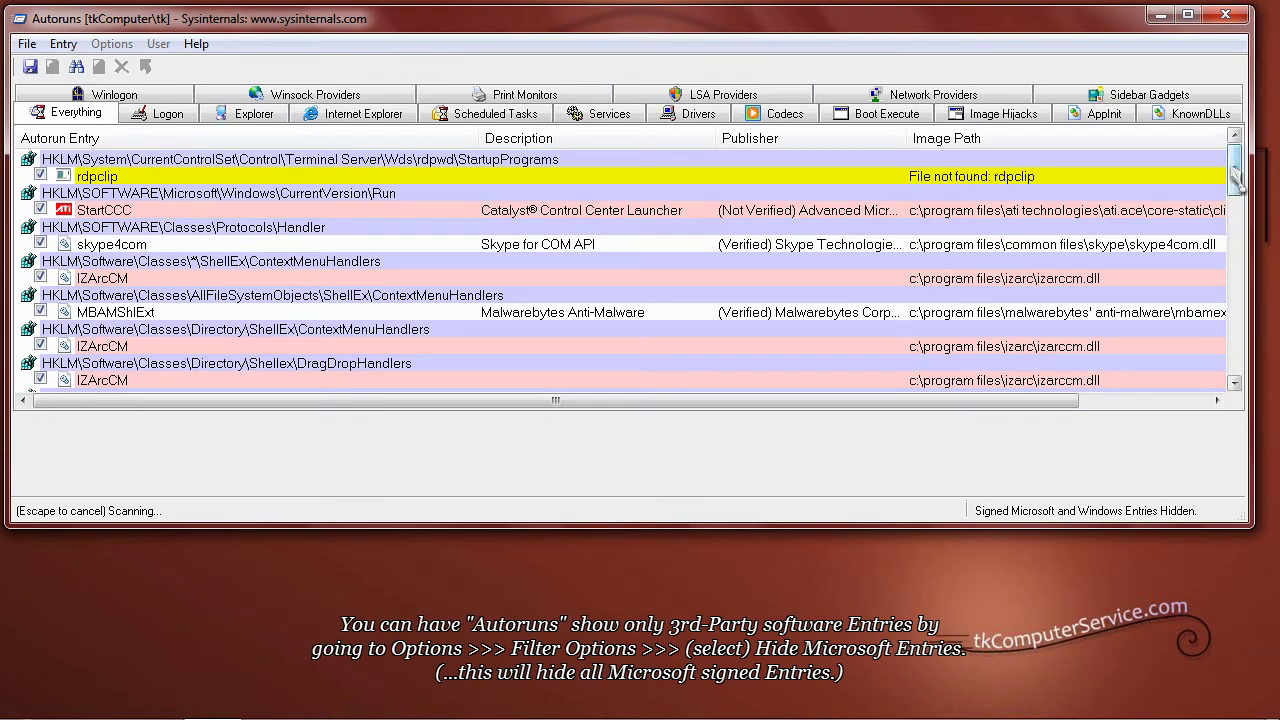
{"action": "mouse_move", "coordinate": [1236, 174]}
{"action": "left_mouse_down"}
{"action": "mouse_move", "coordinate": [1244, 372]}
{"action": "mouse_move", "coordinate": [1236, 166]}
{"action": "left_mouse_up"}
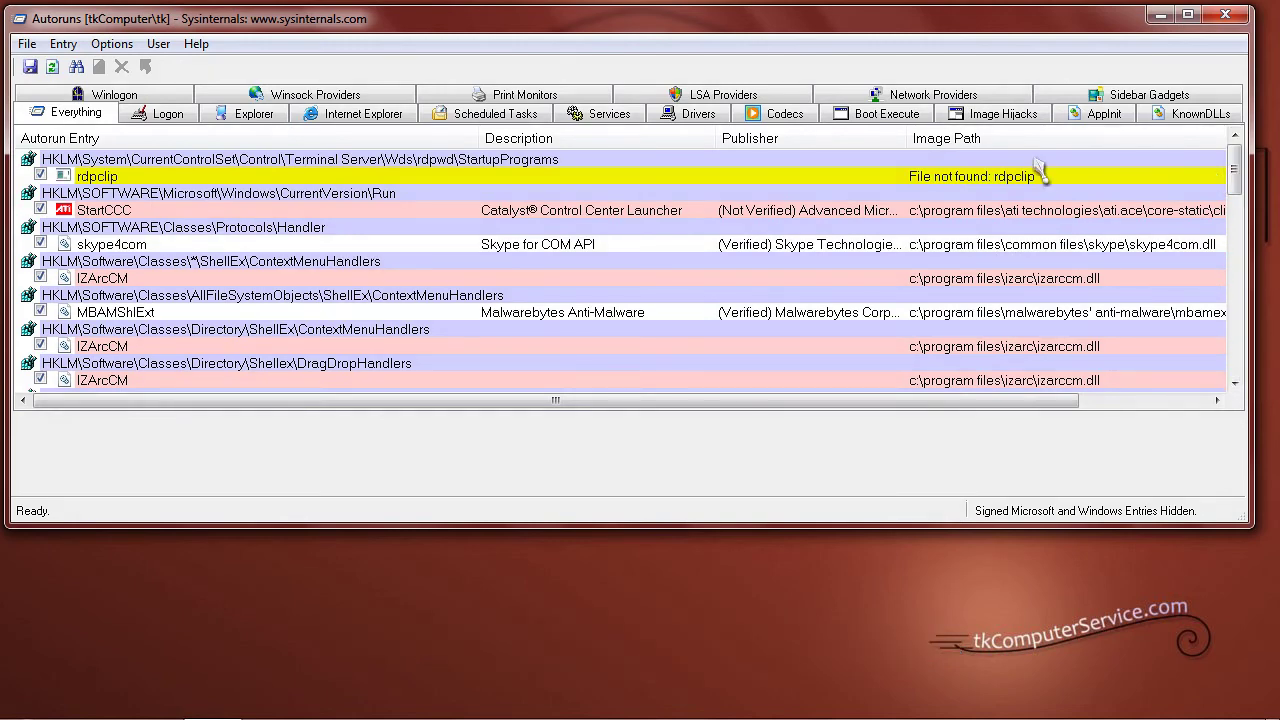
Step: Review the startup entries in the Logon, Explorer, Internet Explorer, Scheduled Tasks, Services, Drivers and Codecs categories
{"action": "left_click", "coordinate": [160, 118]}
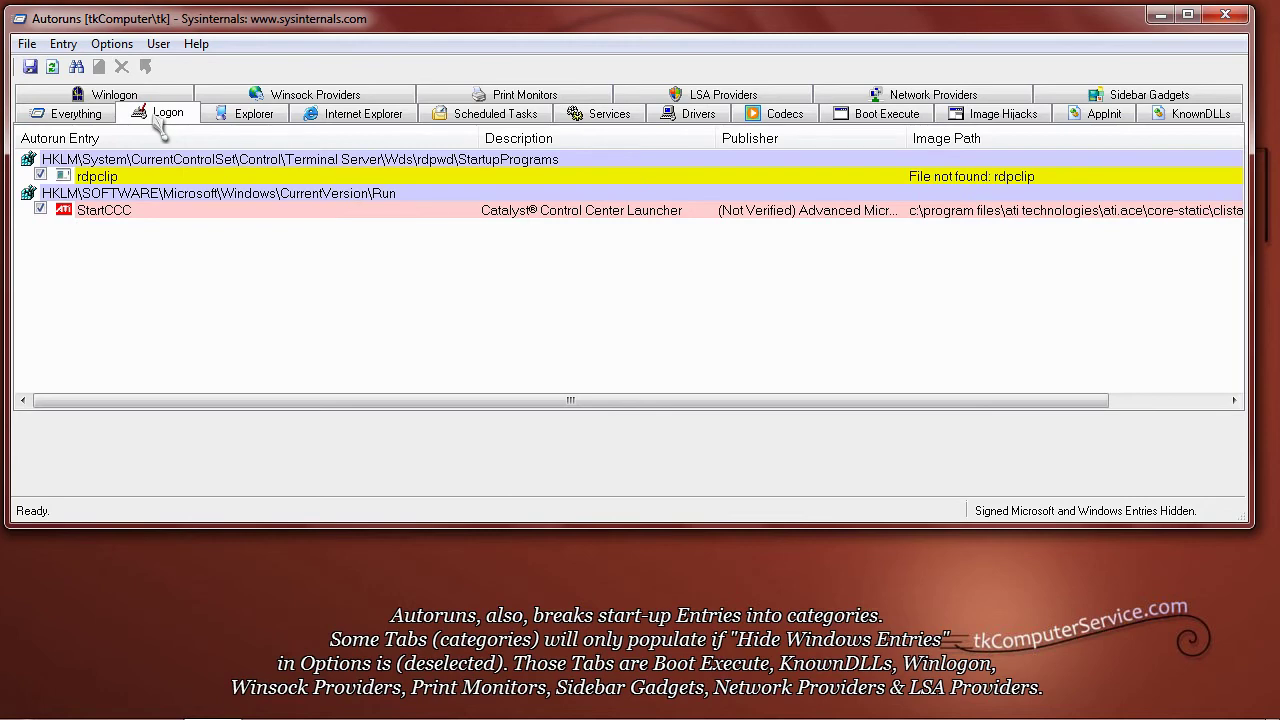
{"action": "left_click", "coordinate": [247, 120]}
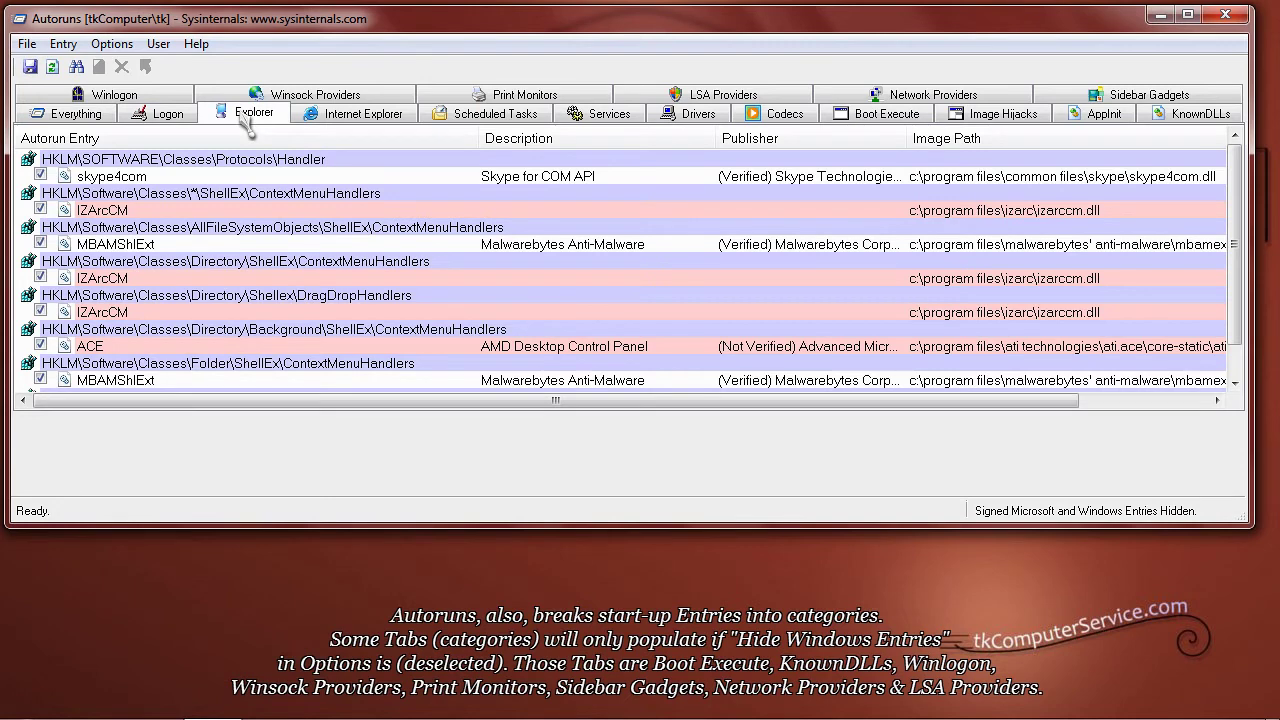
{"action": "left_click", "coordinate": [366, 117]}
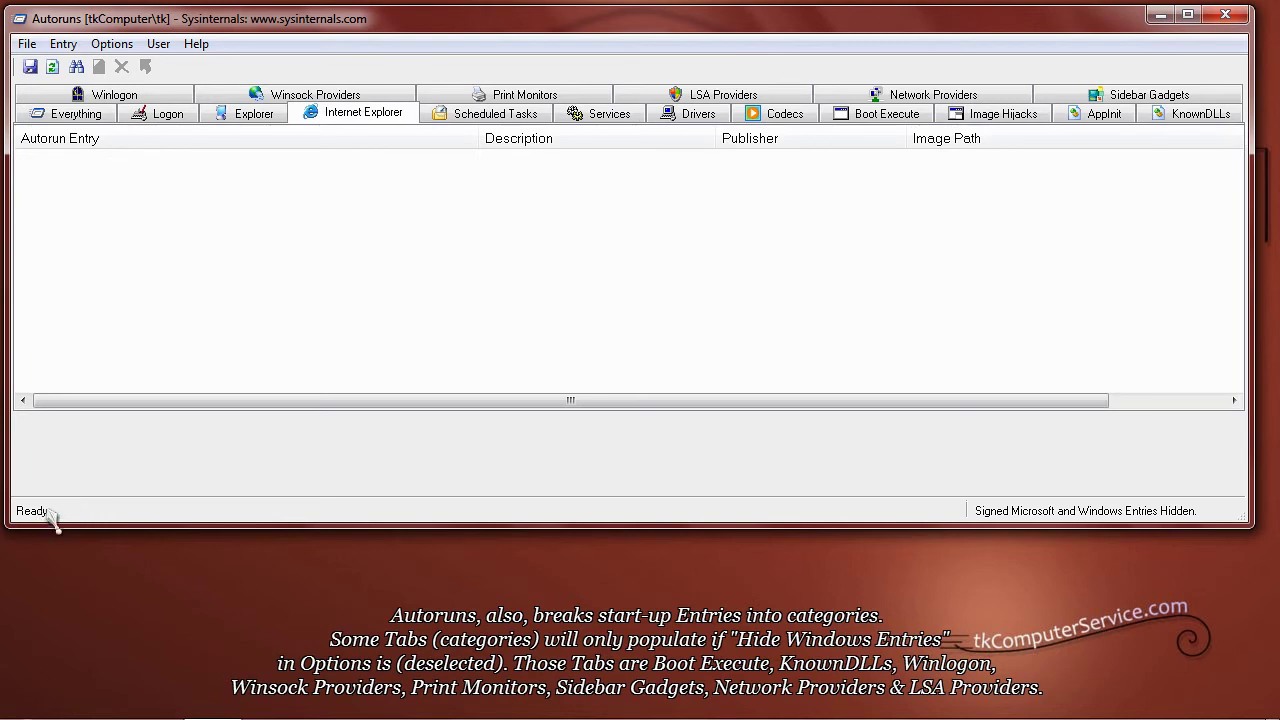
{"action": "left_click", "coordinate": [472, 117]}
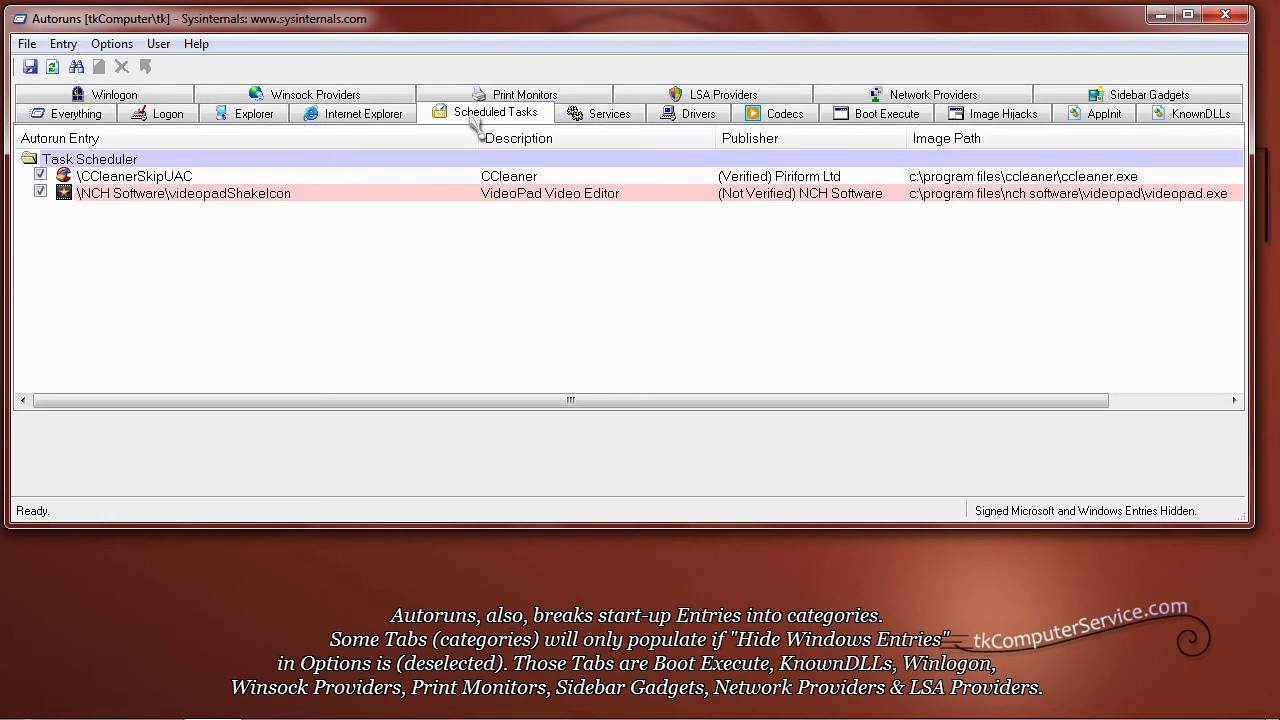
{"action": "left_click", "coordinate": [606, 118]}
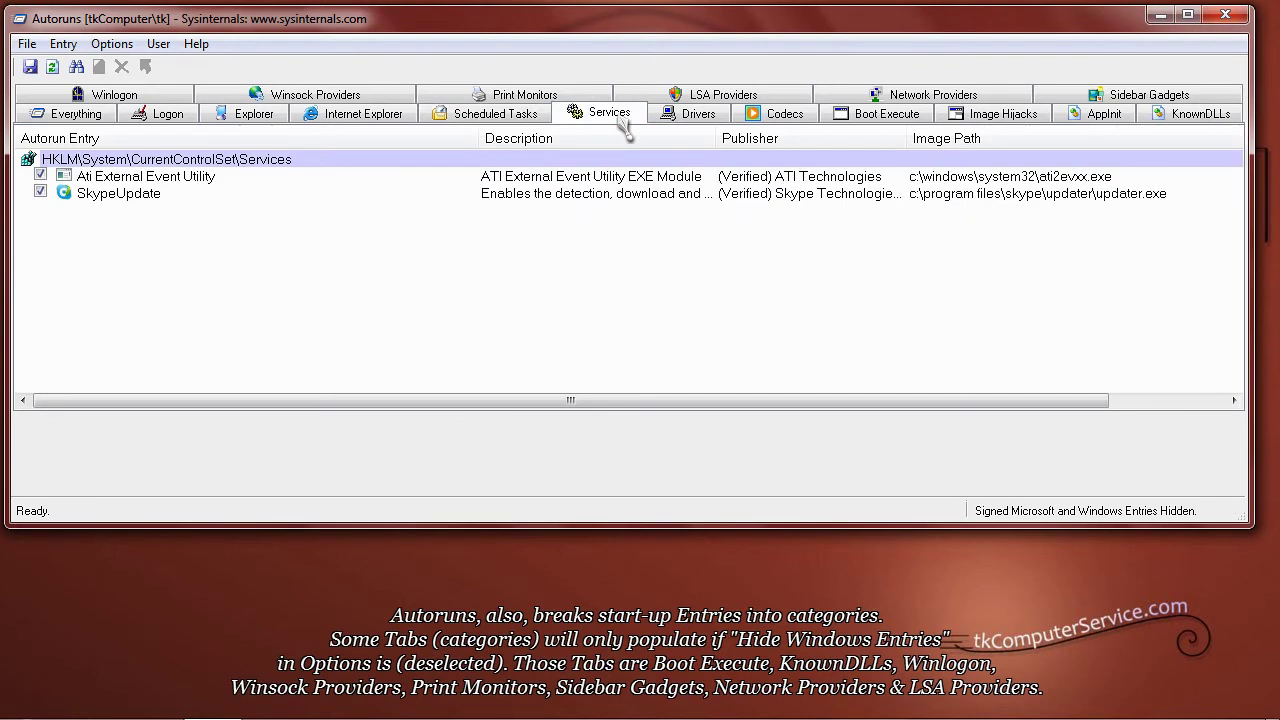
{"action": "left_click", "coordinate": [692, 116]}
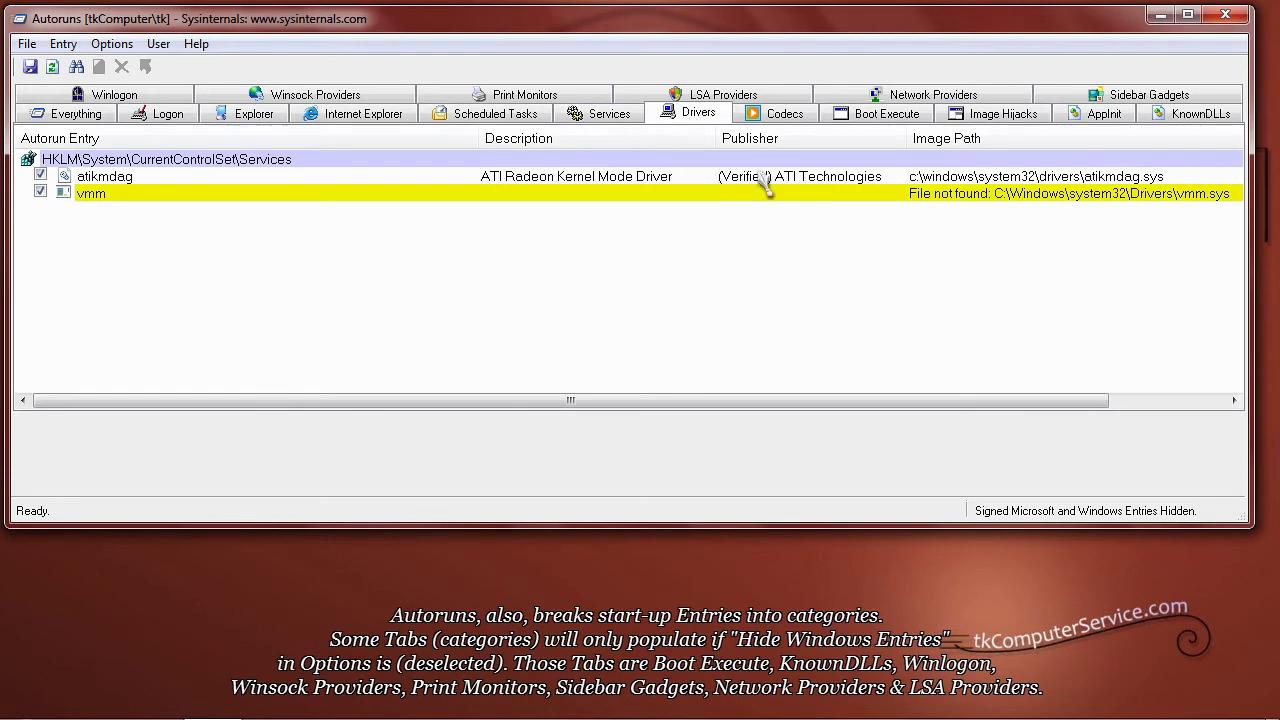
{"action": "left_click", "coordinate": [773, 116]}
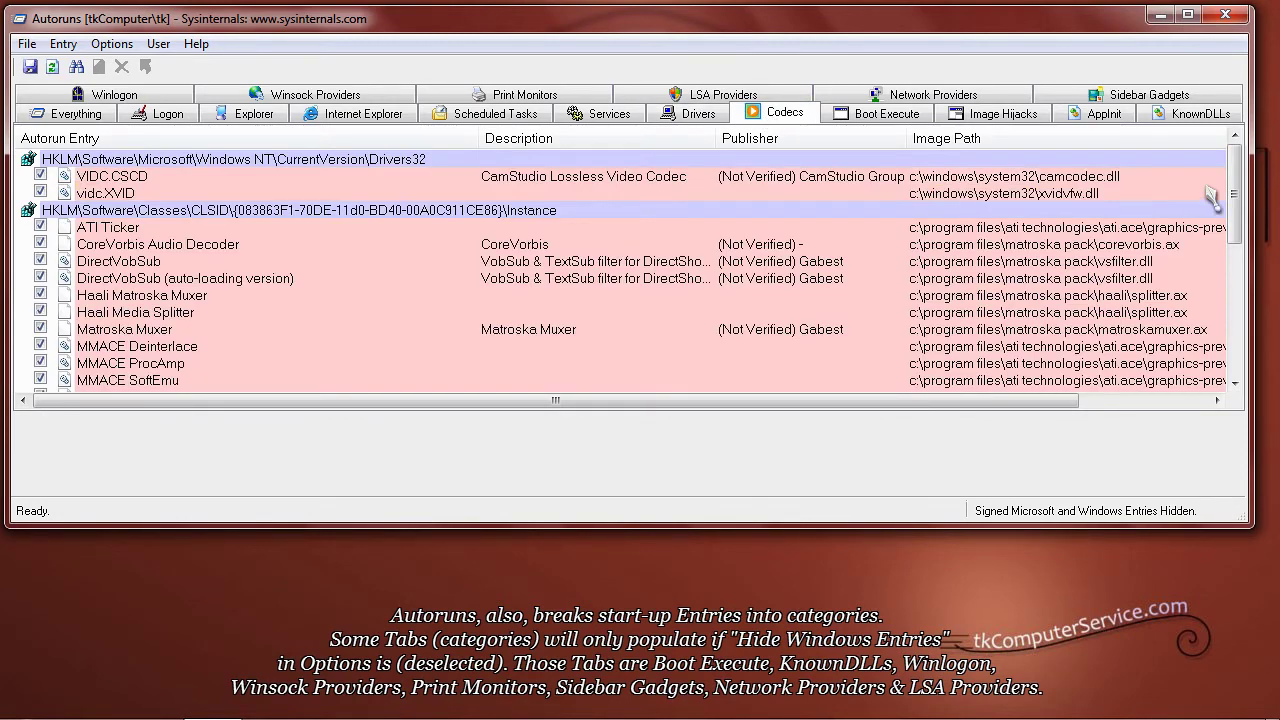
{"action": "left_click_drag", "start_coordinate": [1235, 180], "coordinate": [1228, 150]}
Step: Check the Boot Execute, Image Hijacks, AppInit and KnownDLLs categories for startup entries
{"action": "left_click", "coordinate": [913, 119]}
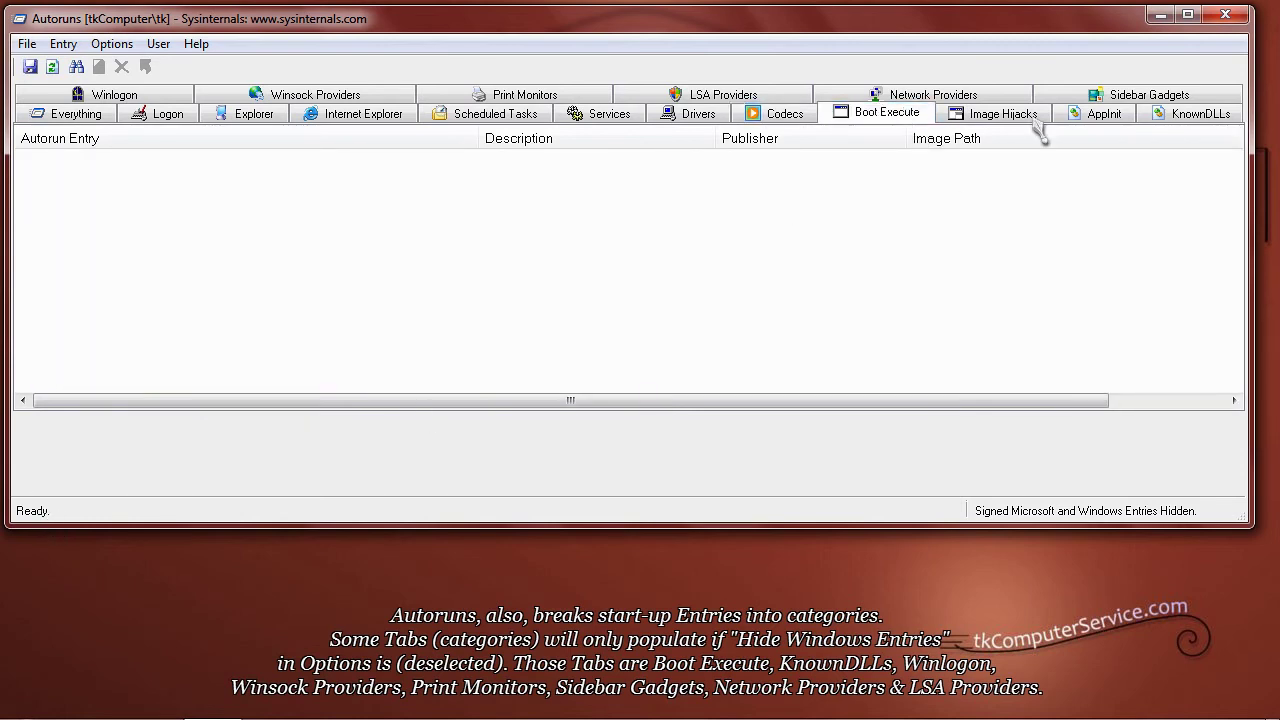
{"action": "left_click", "coordinate": [995, 115]}
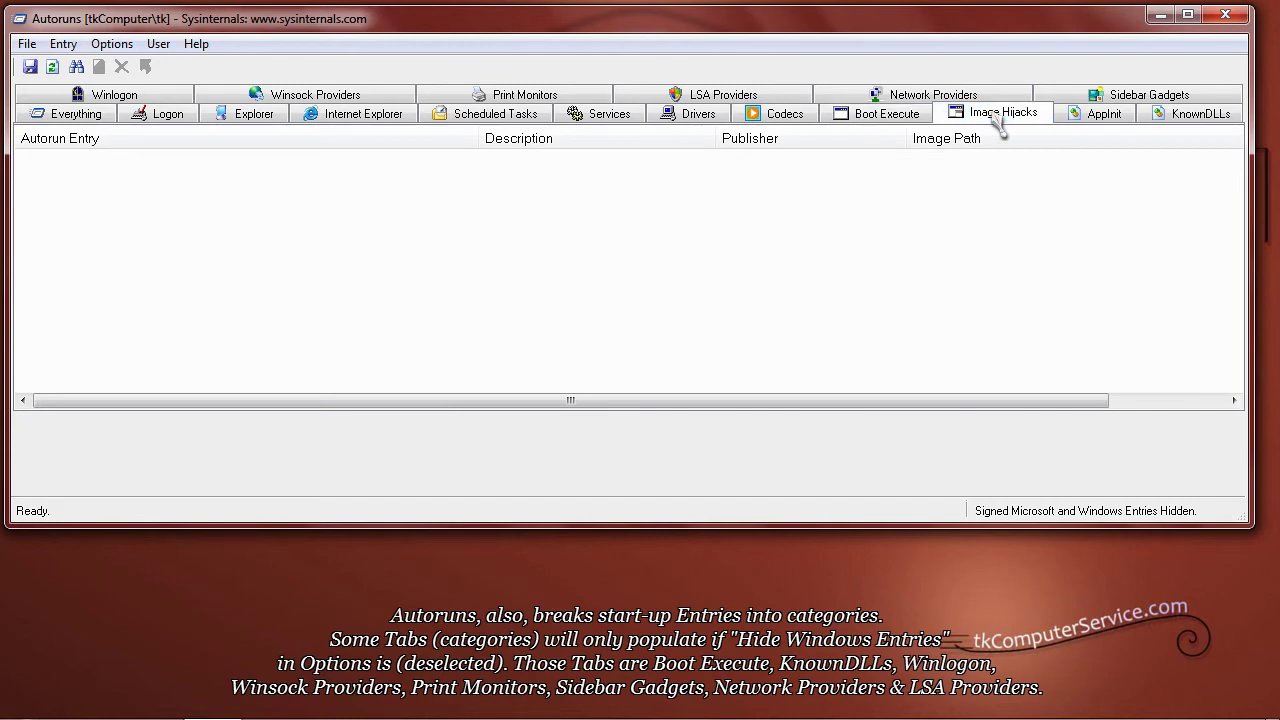
{"action": "left_click", "coordinate": [1097, 118]}
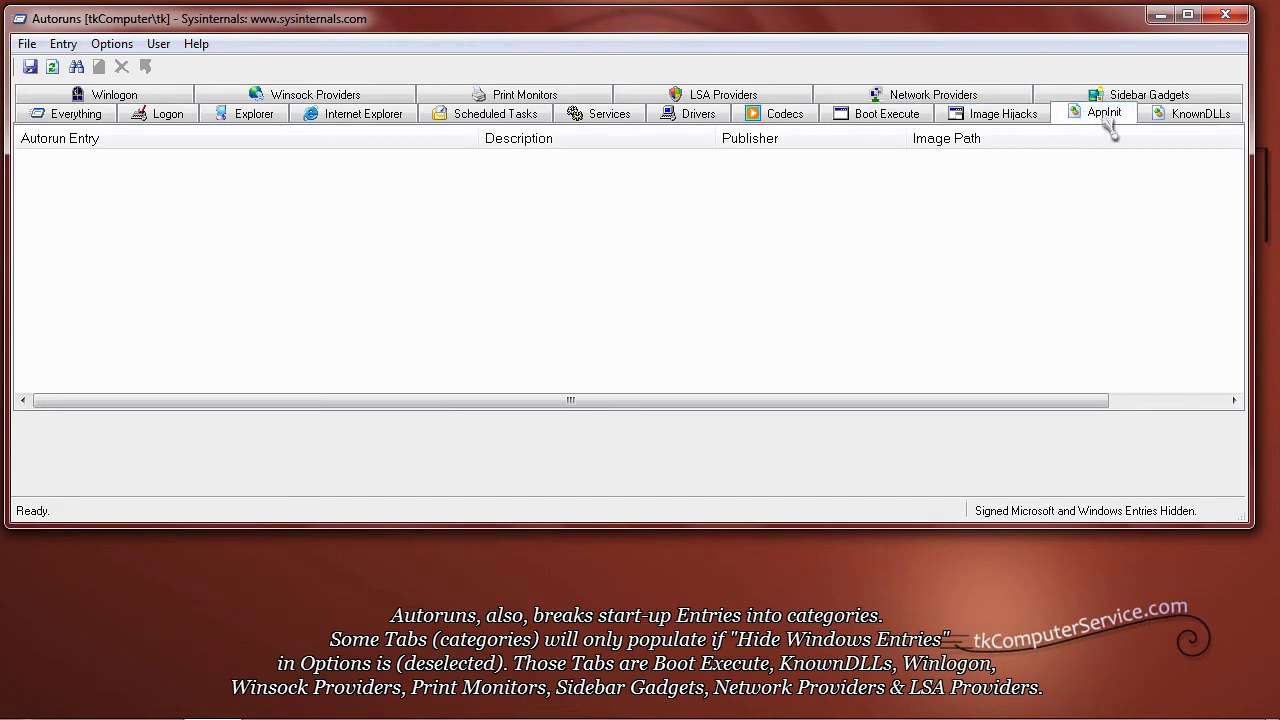
{"action": "left_click", "coordinate": [1206, 130]}
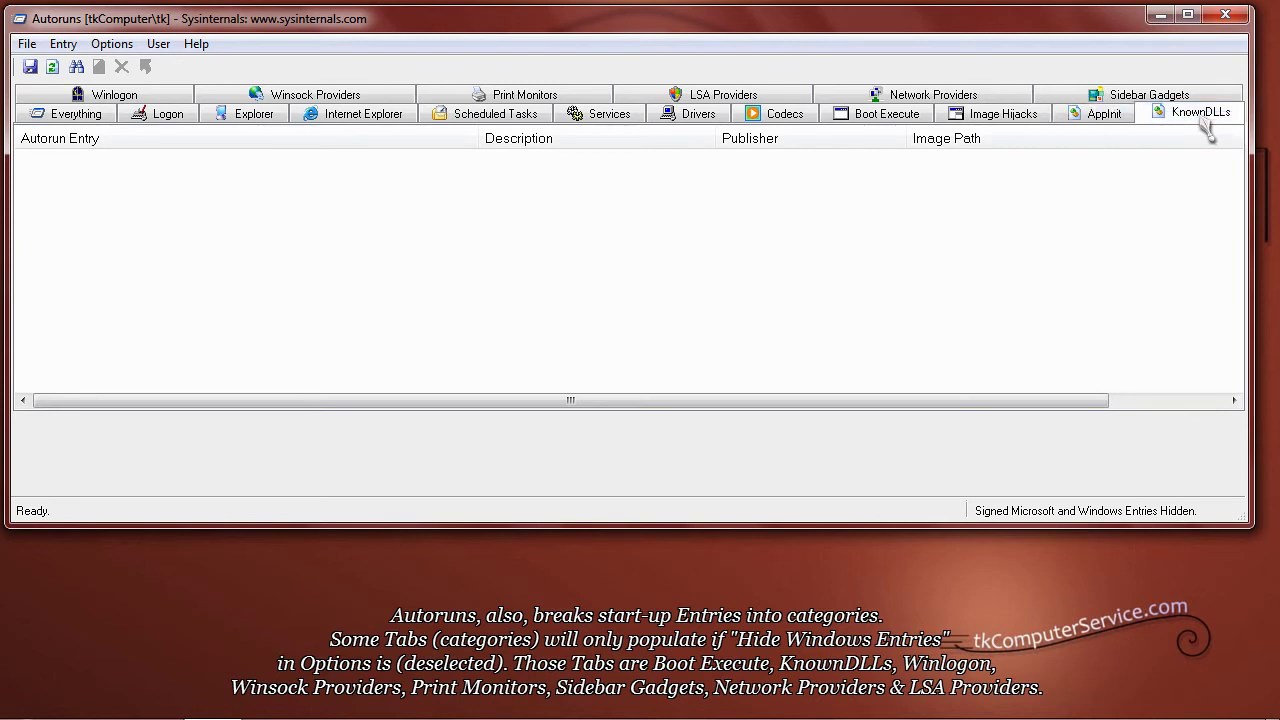
Step: Check the Sidebar Gadgets, Network Providers, LSA Providers, Print Monitors, Winsock Providers and Winlogon categories for startup entries
{"action": "left_click", "coordinate": [1143, 96]}
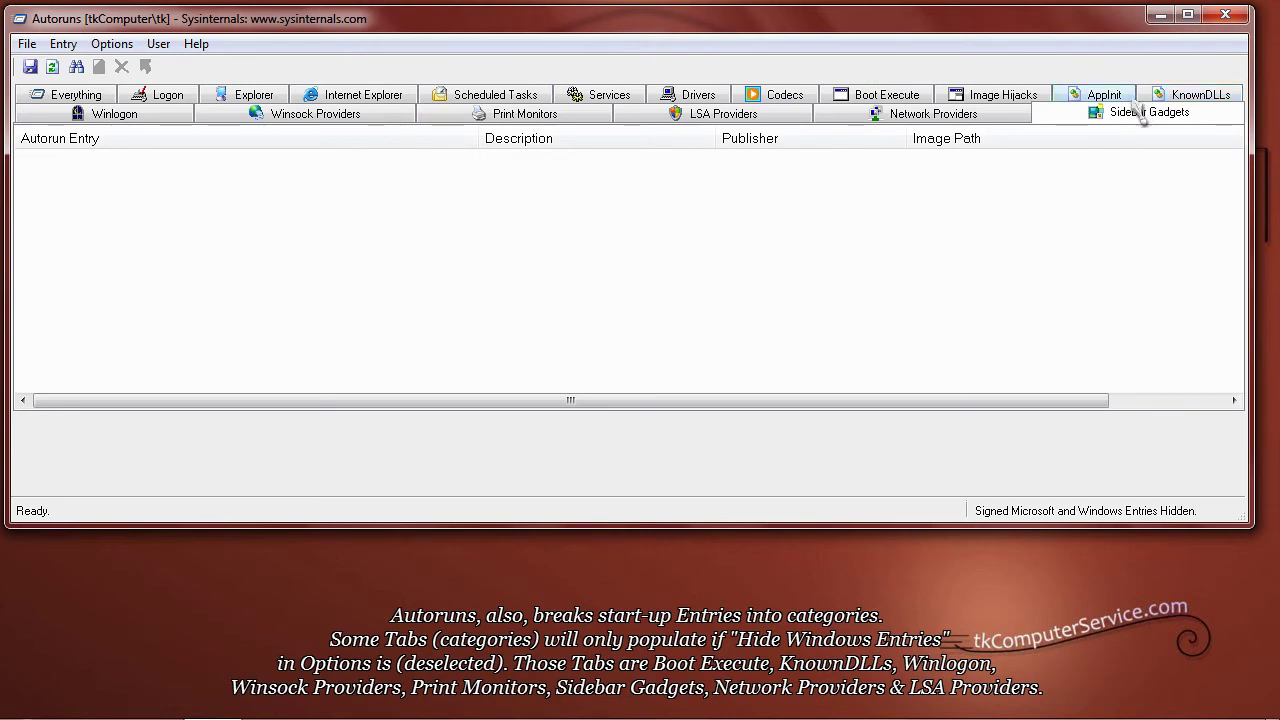
{"action": "left_click", "coordinate": [920, 118]}
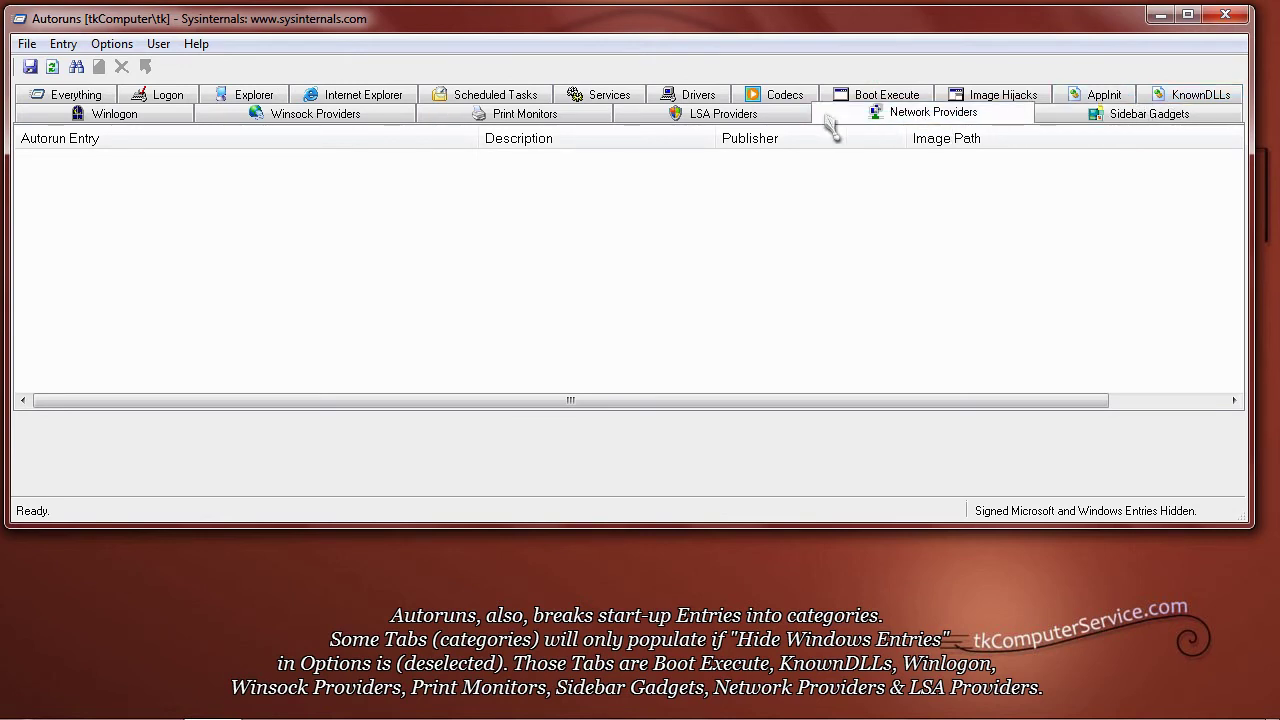
{"action": "left_click", "coordinate": [722, 116]}
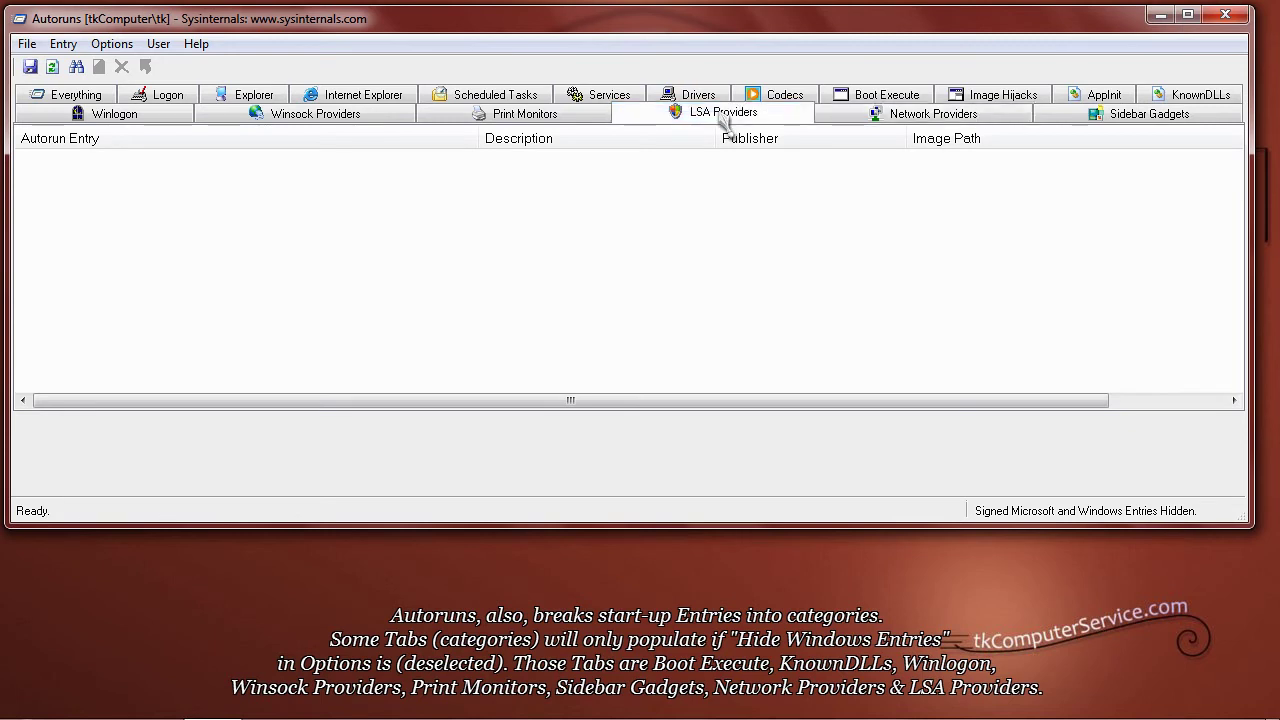
{"action": "left_click", "coordinate": [553, 118]}
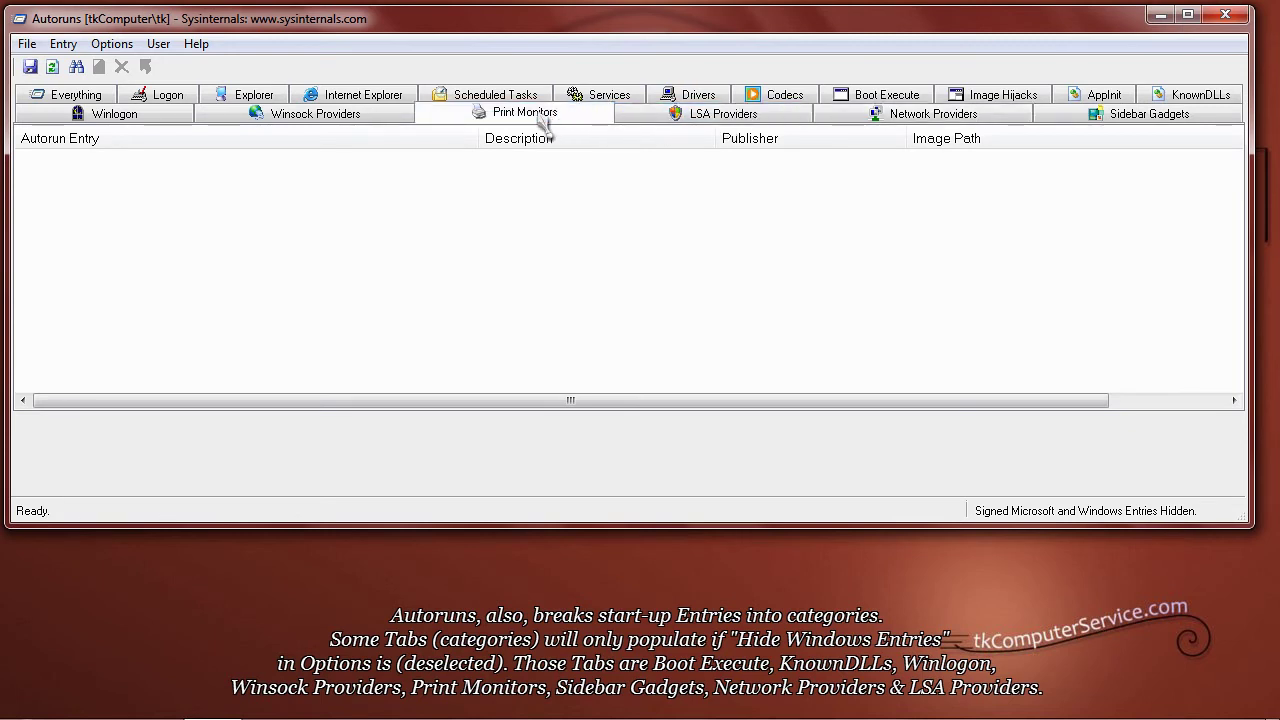
{"action": "left_click", "coordinate": [363, 118]}
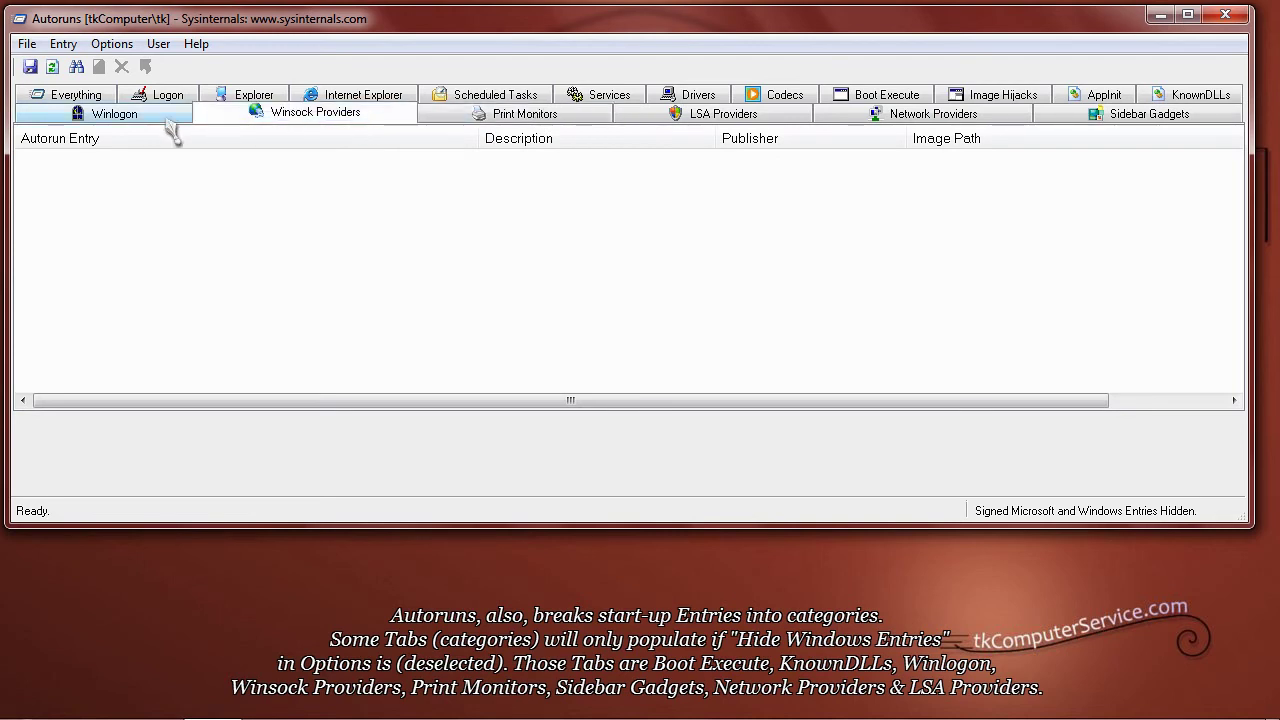
{"action": "left_click", "coordinate": [133, 120]}
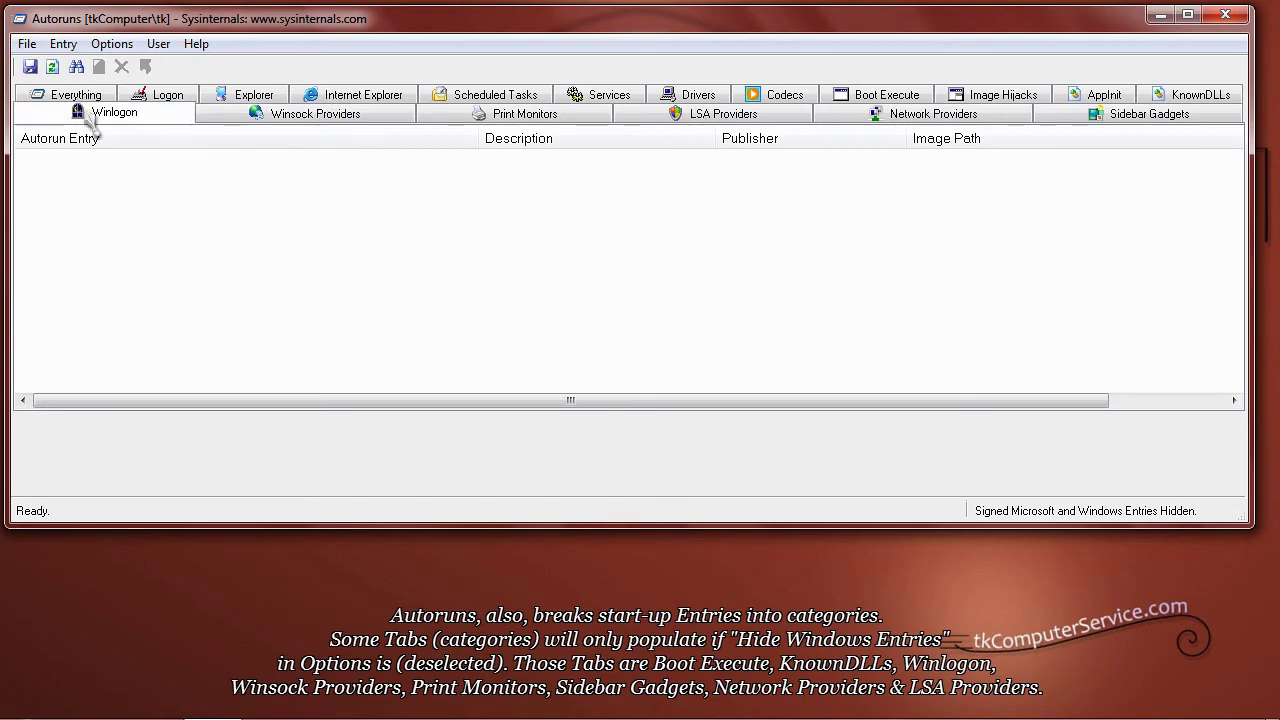
Step: Review the rdpclip and vmm entries in the complete list of all categories and close Autoruns
{"action": "left_click", "coordinate": [97, 98]}
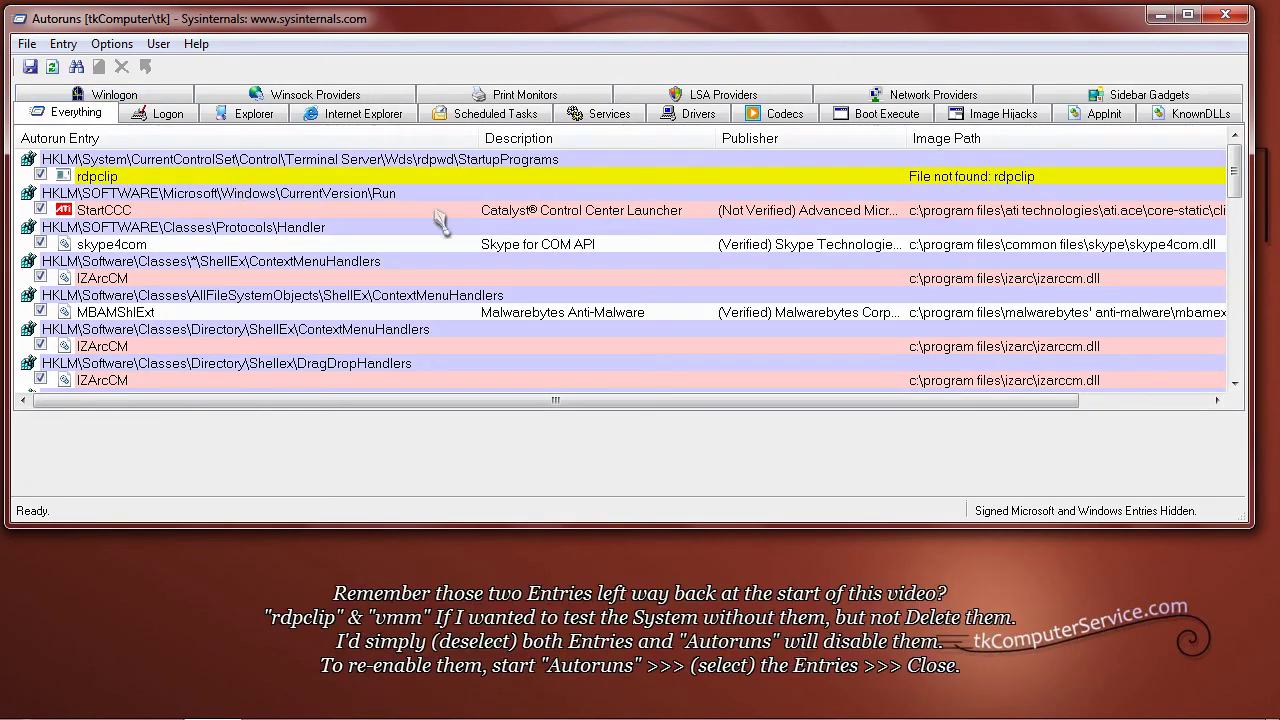
{"action": "left_click_drag", "start_coordinate": [1234, 168], "coordinate": [1246, 258]}
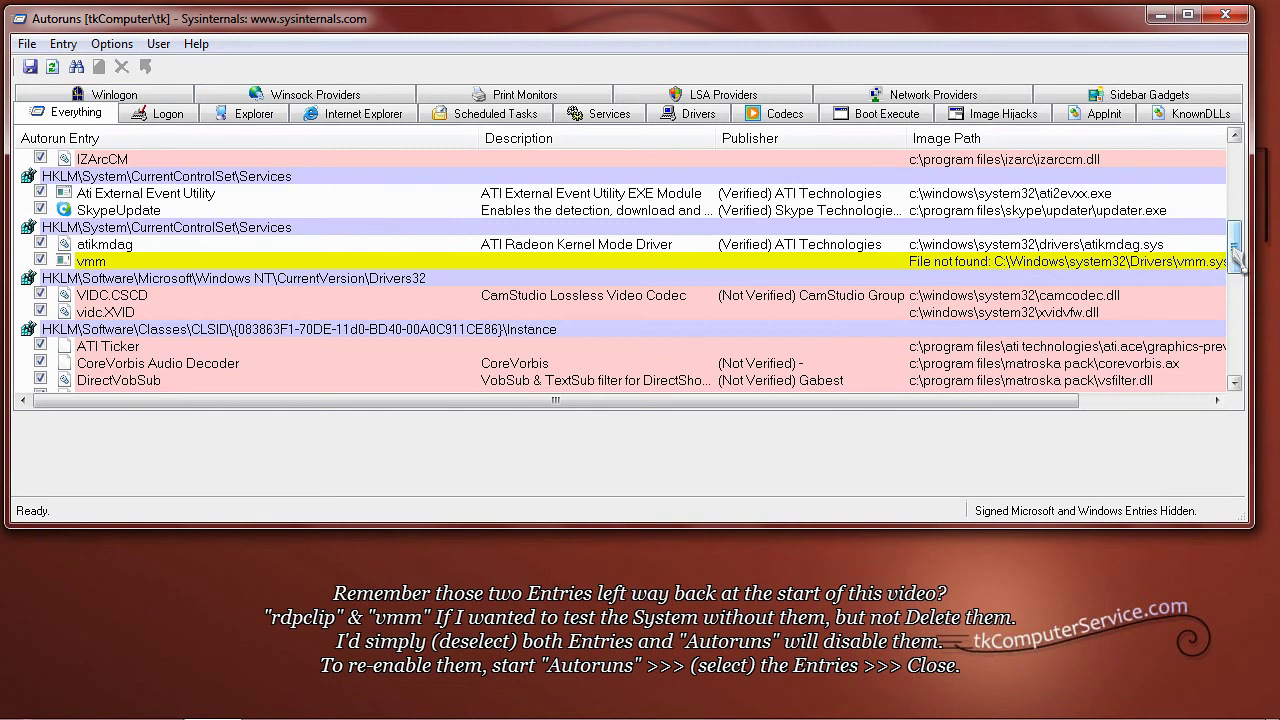
{"action": "left_click_drag", "start_coordinate": [1238, 258], "coordinate": [1250, 172]}
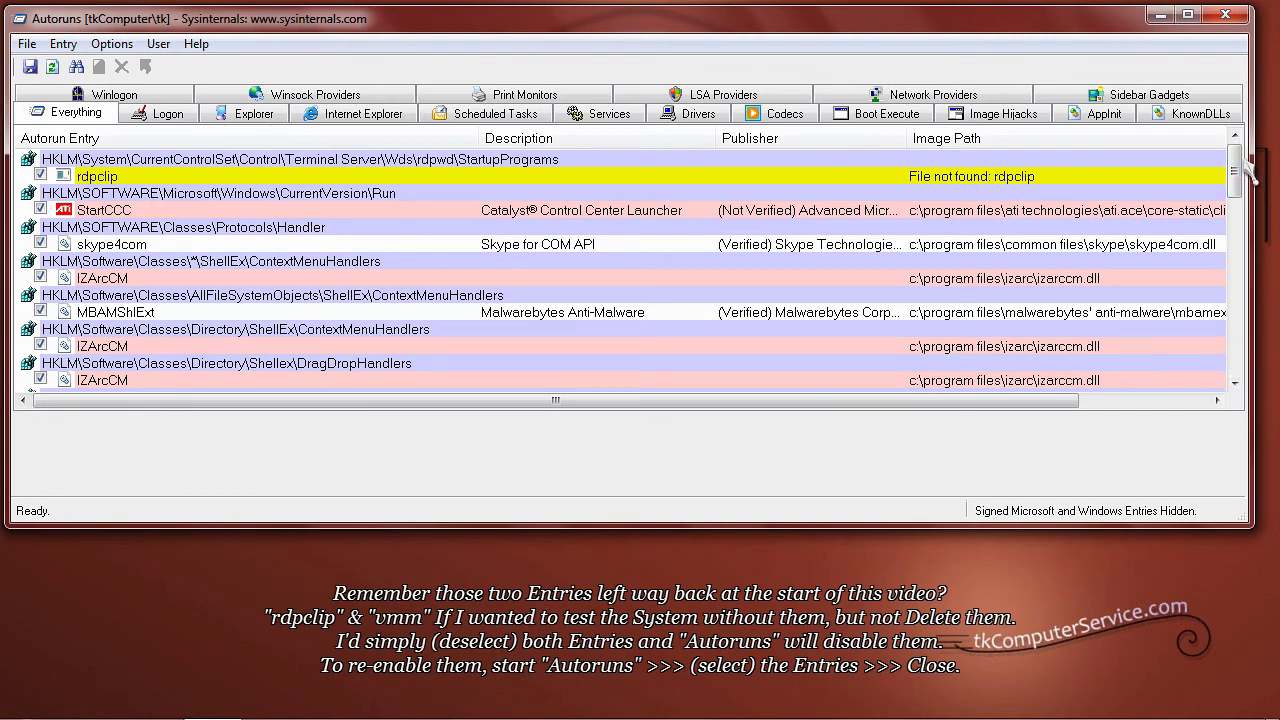
{"action": "left_click", "coordinate": [1228, 22]}
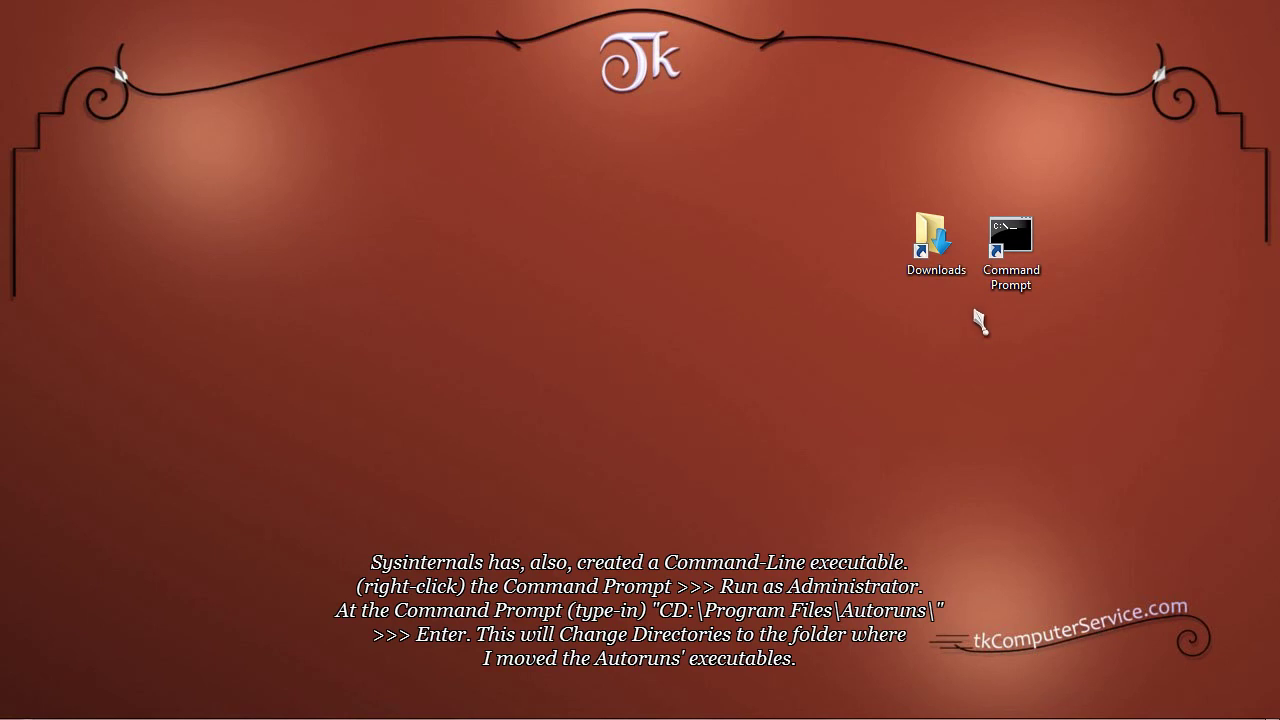
Step: Start the Command Prompt as administrator and change the directory to \Program Files\Autoruns
{"action": "right_click", "coordinate": [1025, 270]}
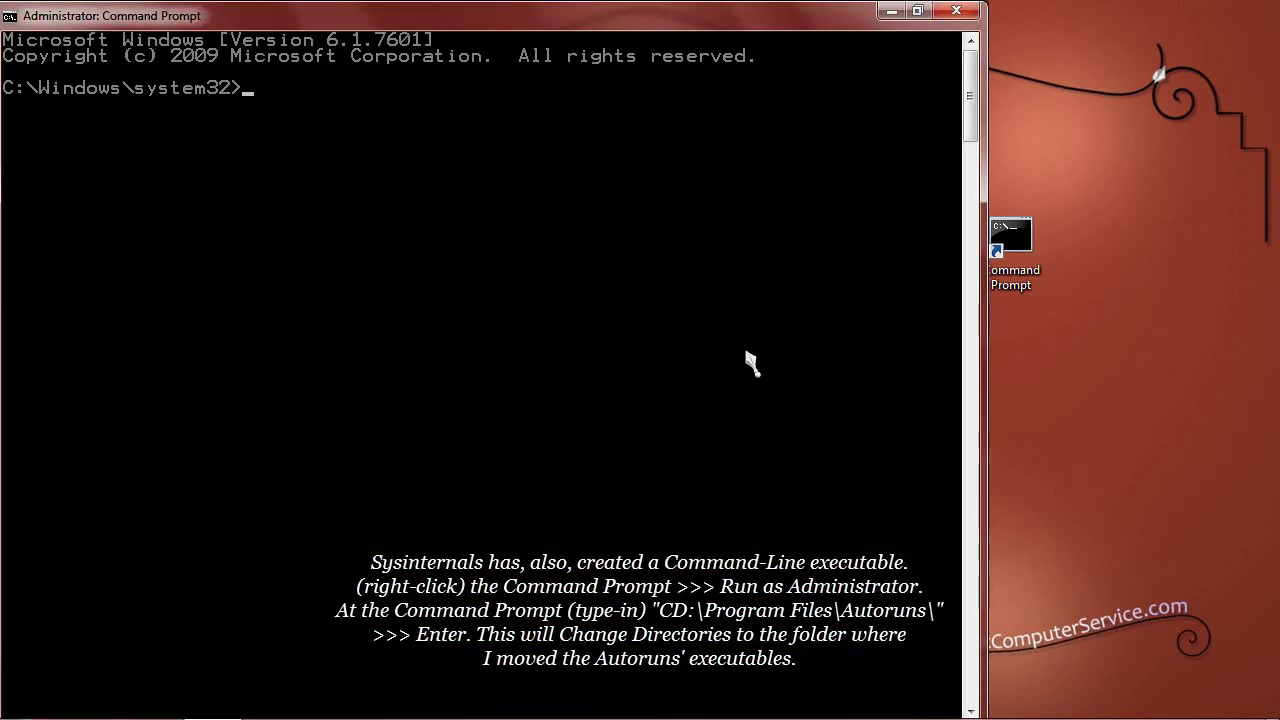
{"action": "type", "text": "CD\\Progra"}
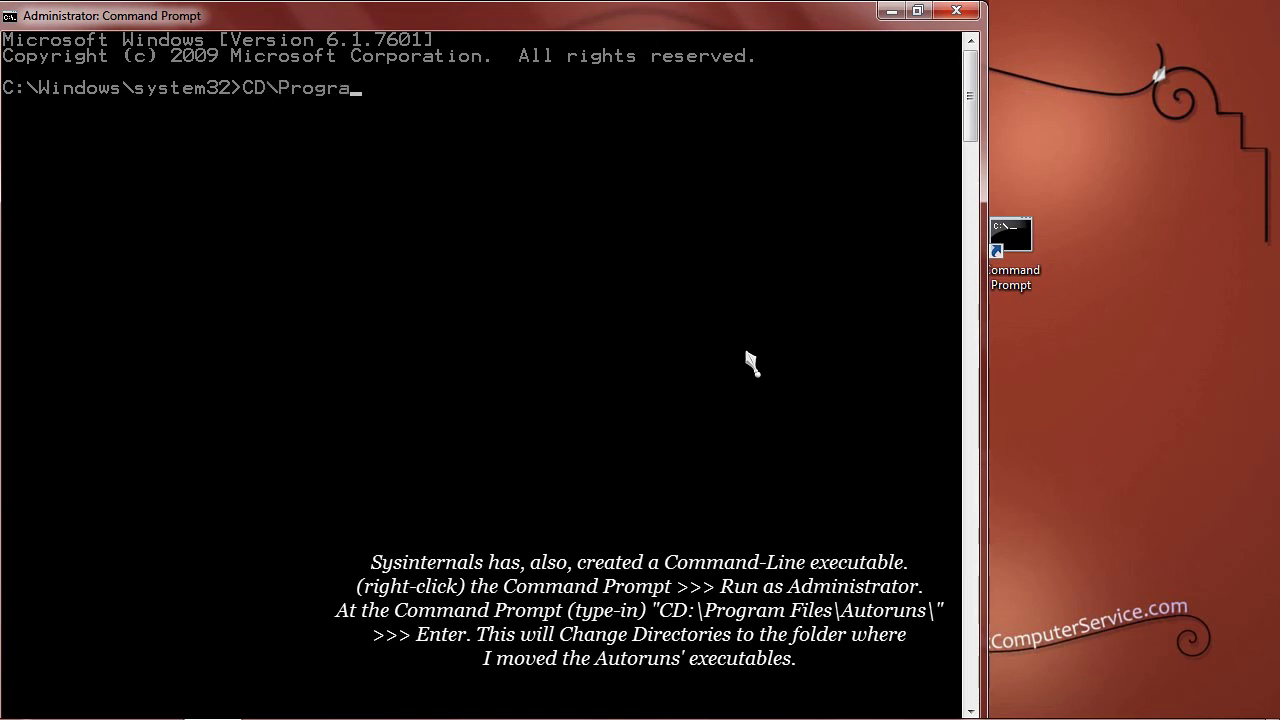
{"action": "type", "text": "m Files"}
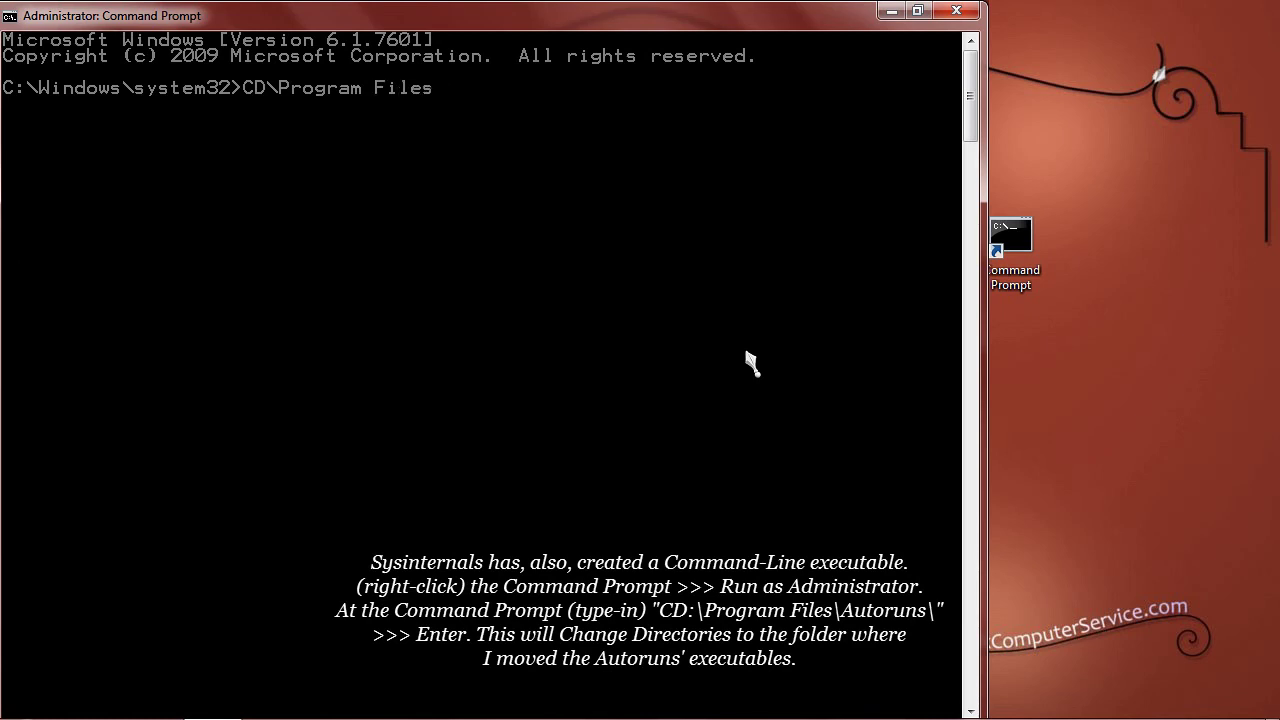
{"action": "type", "text": "\\Autoruns"}
{"action": "key", "text": "Return"}
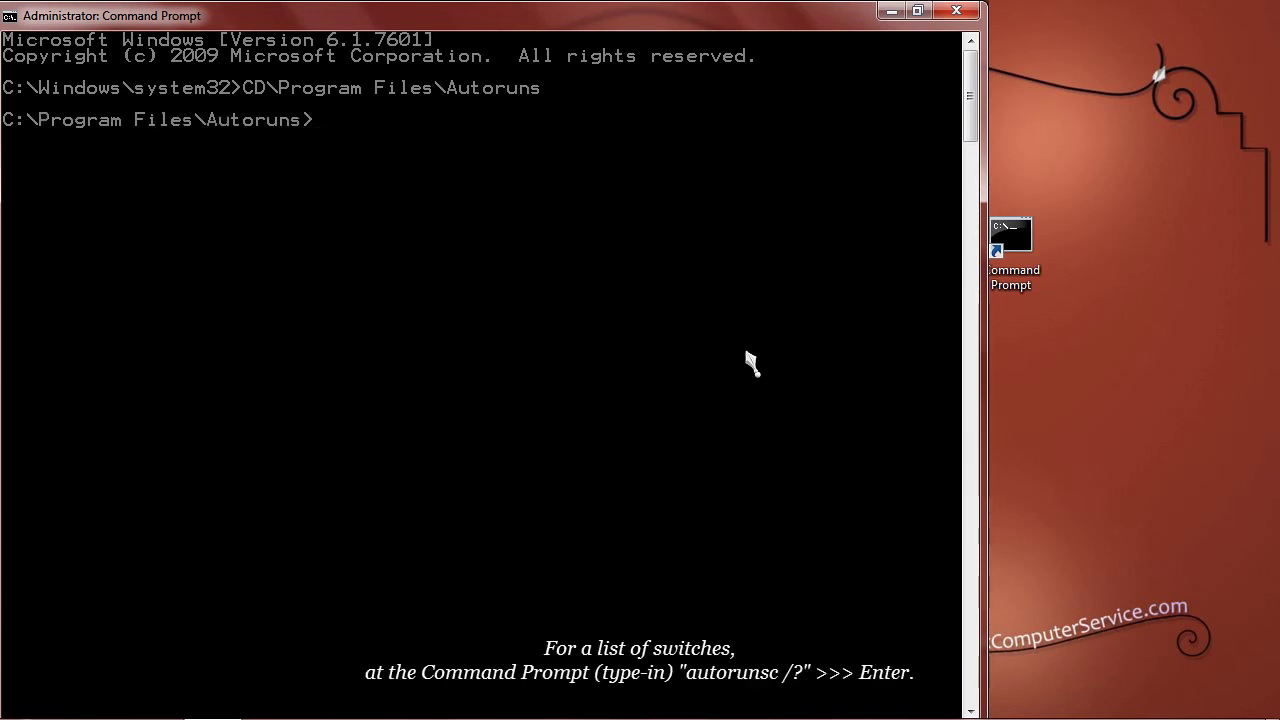
Step: Display the command-line switches of Autoruns with autorunsc /?
{"action": "type", "text": "autoru"}
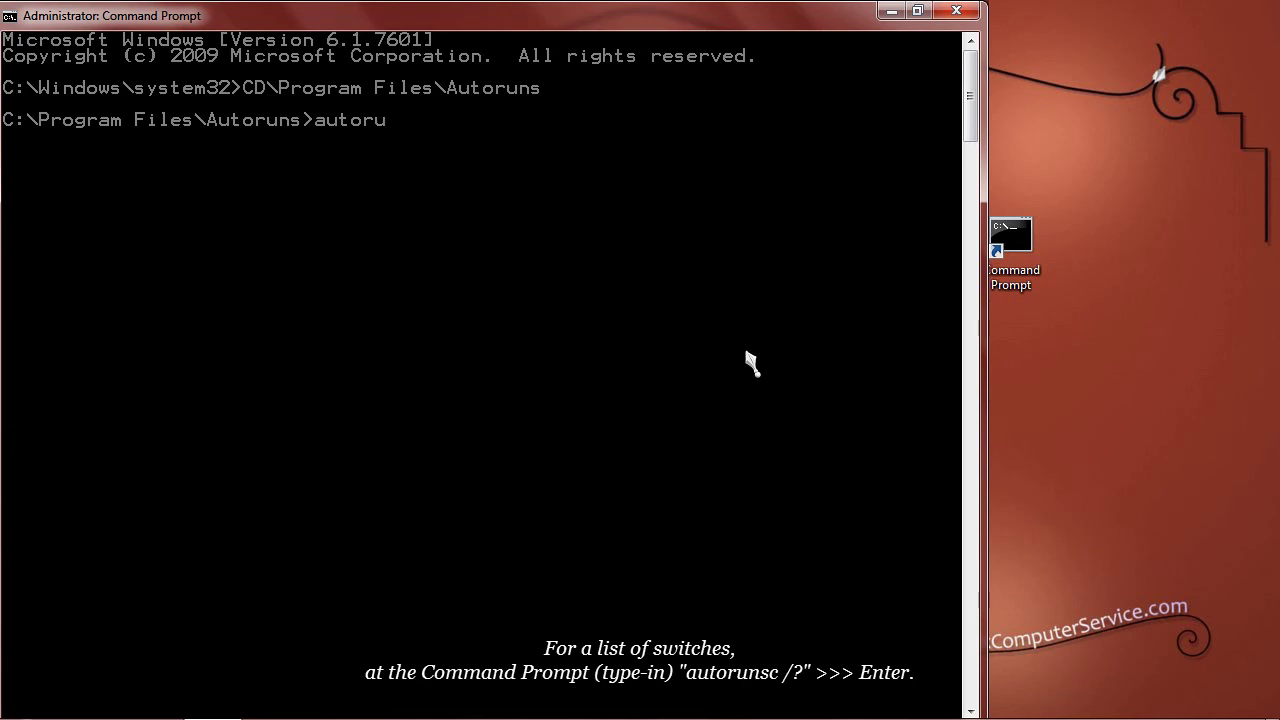
{"action": "type", "text": "nsc /?"}
{"action": "key", "text": "Return"}
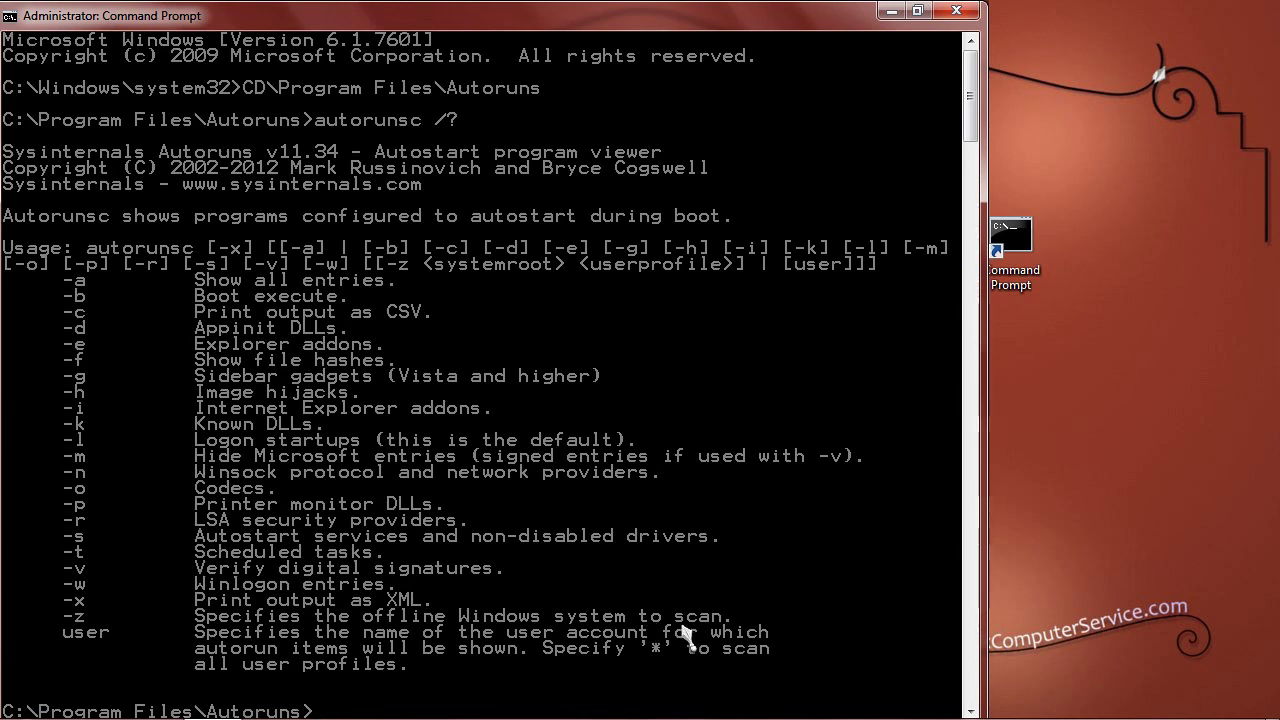
Step: List the boot execute entries by running autorunsc -b, and exit the Command Prompt
{"action": "left_click_drag", "start_coordinate": [968, 90], "coordinate": [972, 186]}
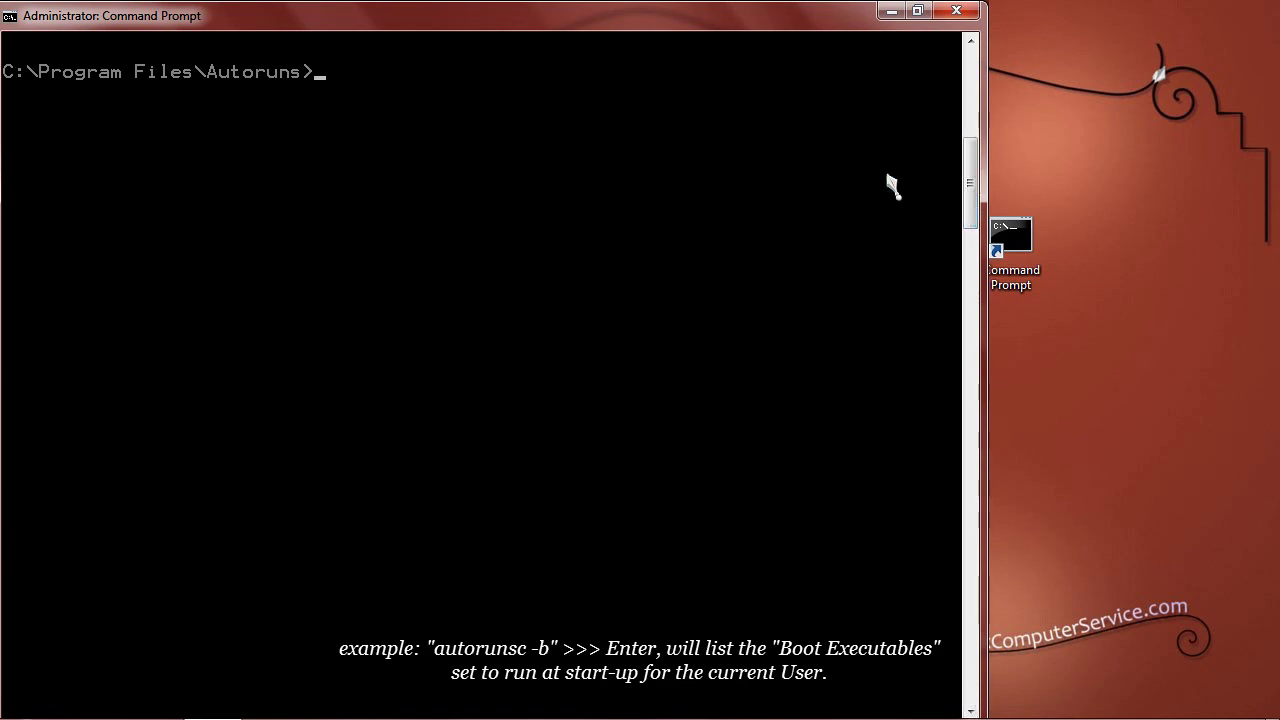
{"action": "type", "text": "autorunsc"}
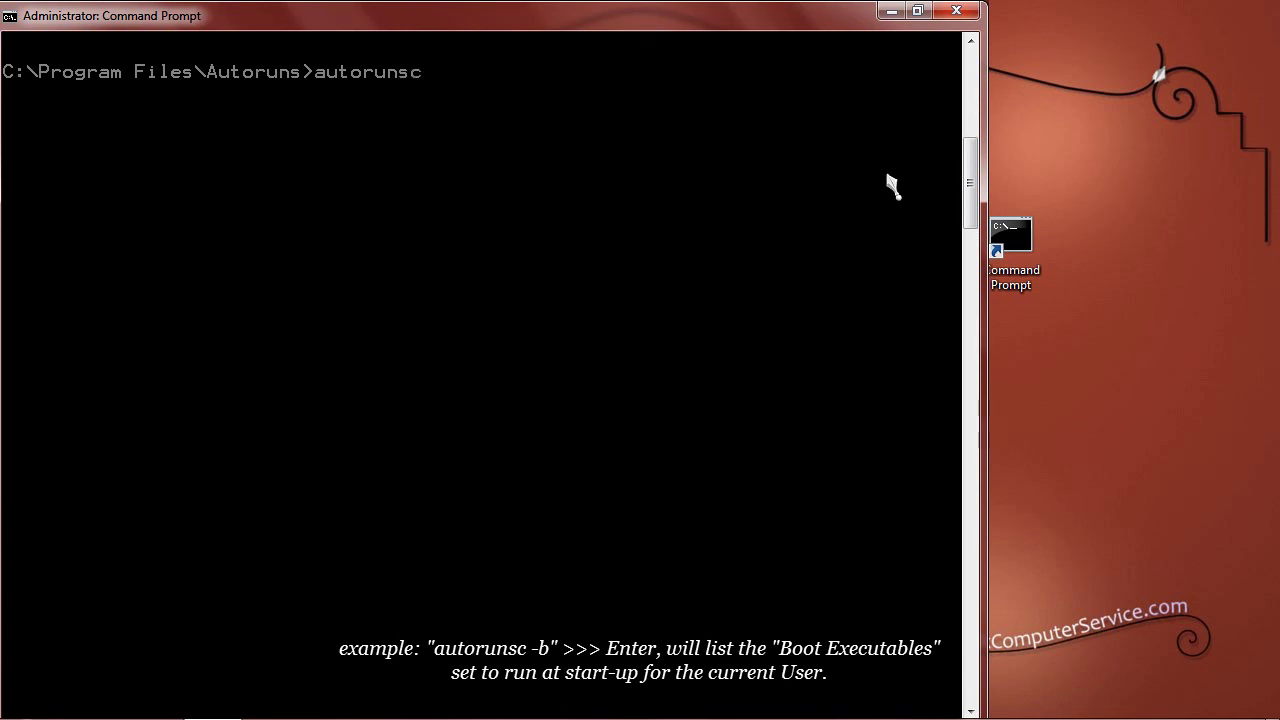
{"action": "type", "text": " -b"}
{"action": "key", "text": "Return"}
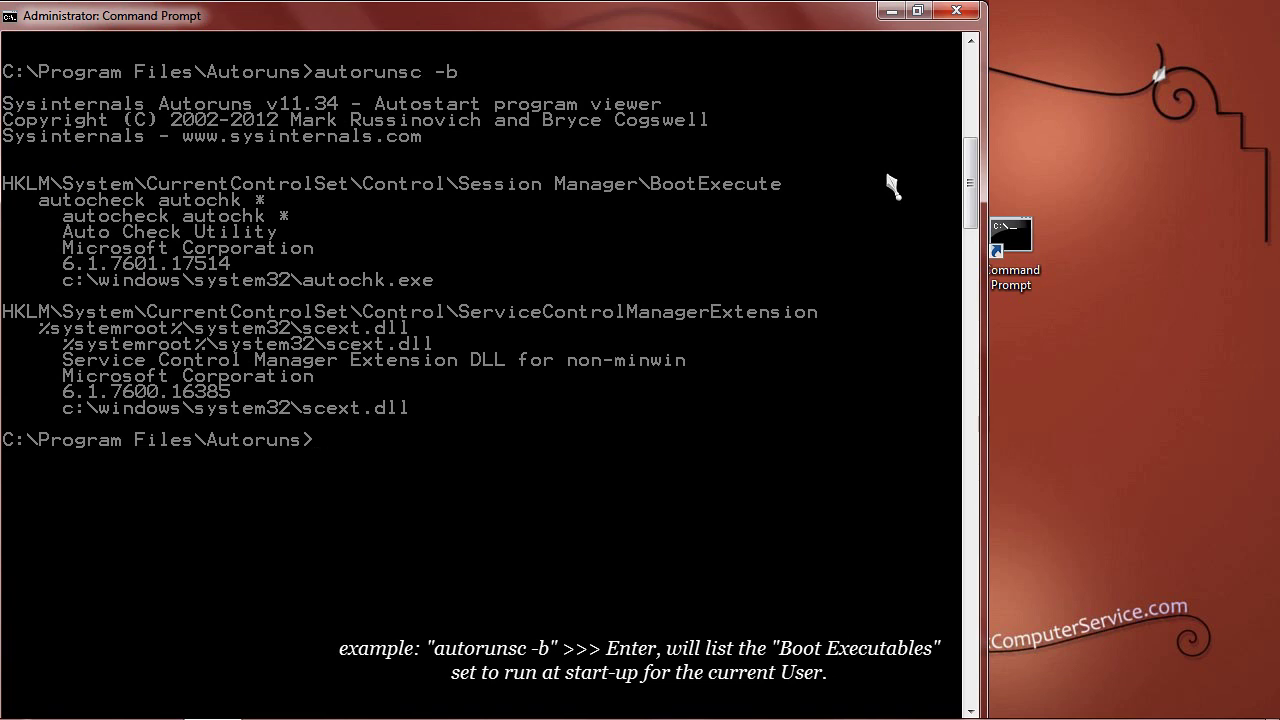
{"action": "type", "text": "exit"}
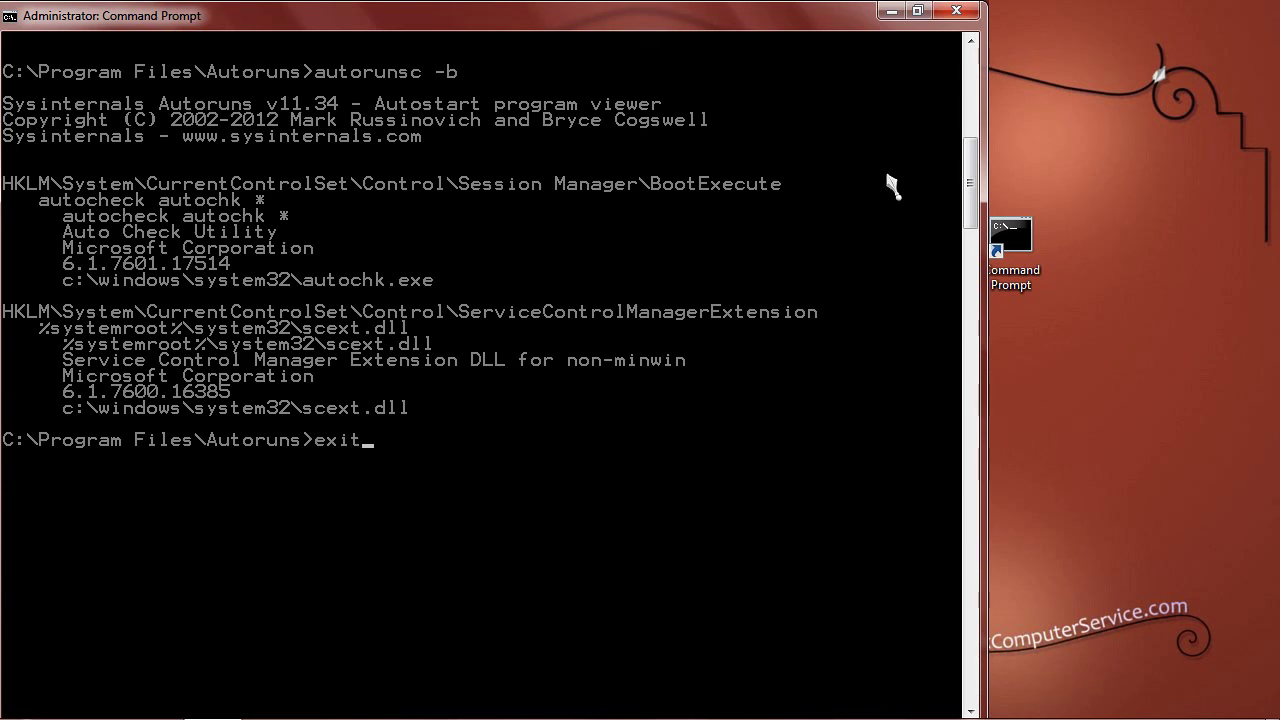
{"action": "key", "text": "Return"}
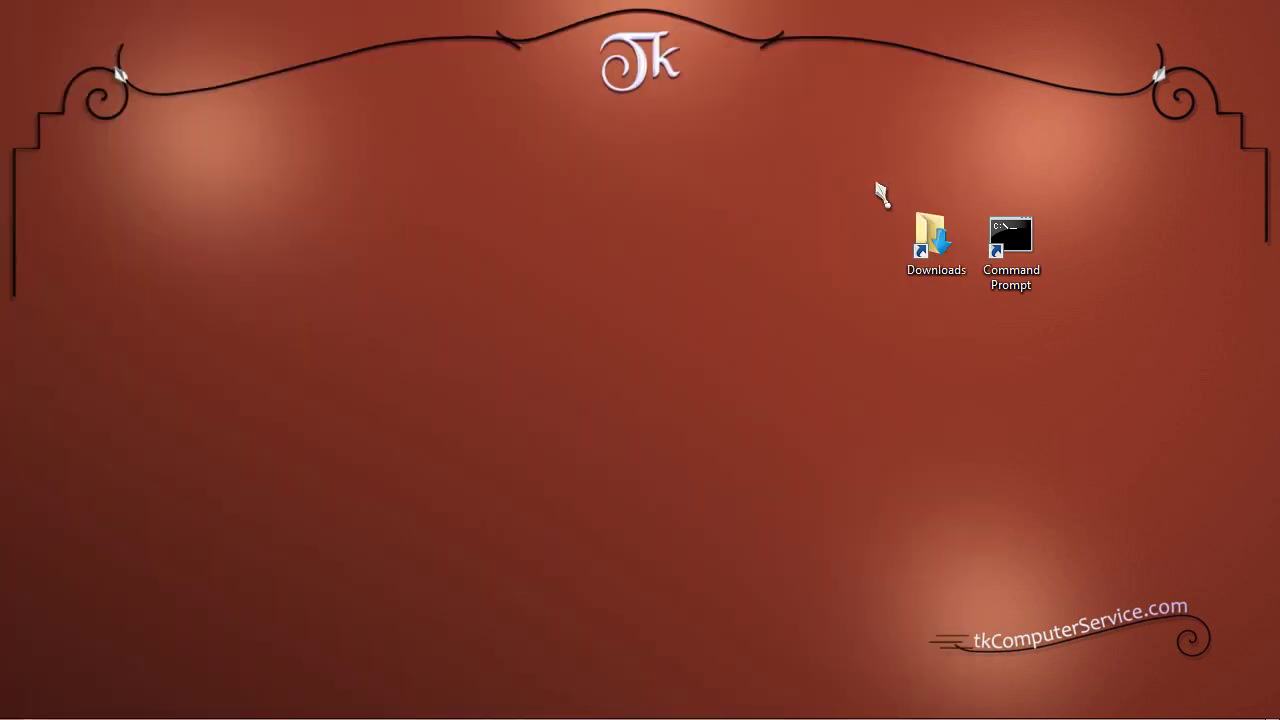